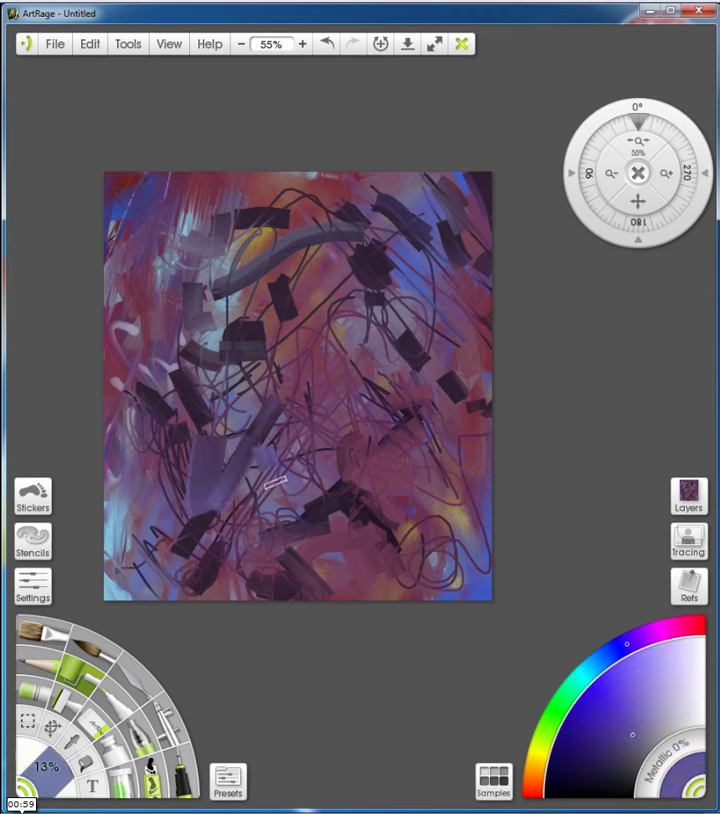
Paint blue-violet strokes across the centre and thin muted grey-blue strokes over the upper-left area, using a 3% tool size
left_click_drag(190, 220, 250, 250)
left_click_drag(150, 190, 321, 161)
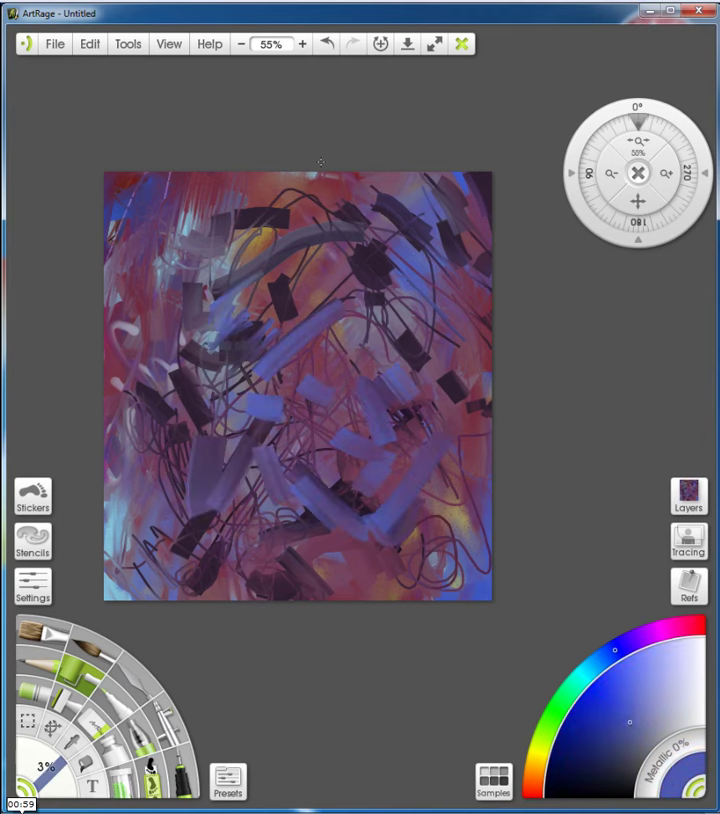
left_click(649, 719)
left_click_drag(155, 205, 128, 275)
left_click_drag(120, 180, 170, 280)
mouse_move(120, 150)
left_mouse_down()
mouse_move(140, 180)
mouse_move(243, 201)
left_mouse_up()
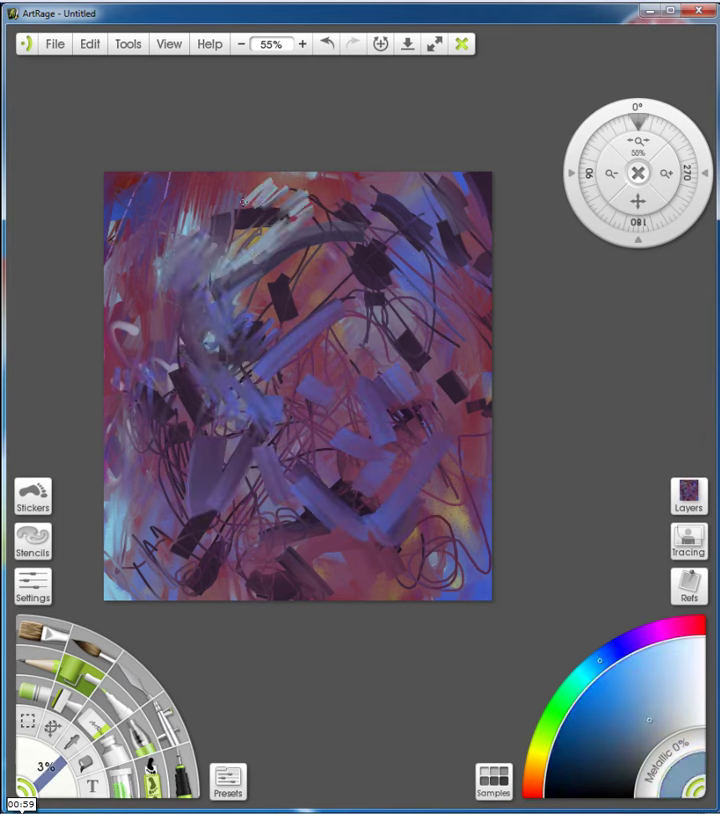
Paint light blue at 16% size: a broad sweep towards the lower-right corner and patches over the centre and right side
left_click_drag(290, 430, 345, 600)
left_click_drag(300, 520, 491, 560)
left_click_drag(150, 200, 105, 525)
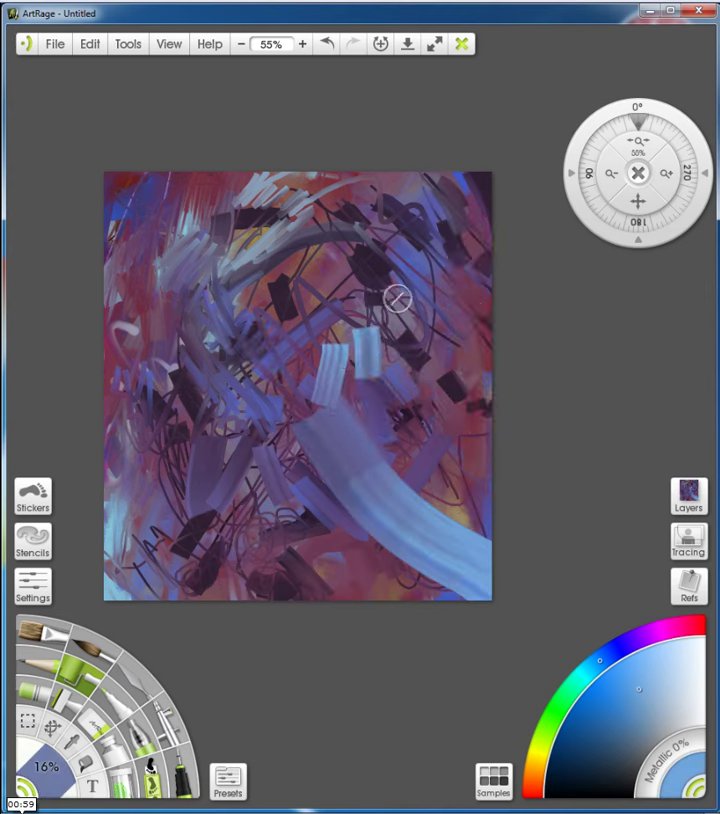
mouse_move(396, 295)
left_mouse_down()
mouse_move(476, 265)
mouse_move(329, 584)
left_mouse_up()
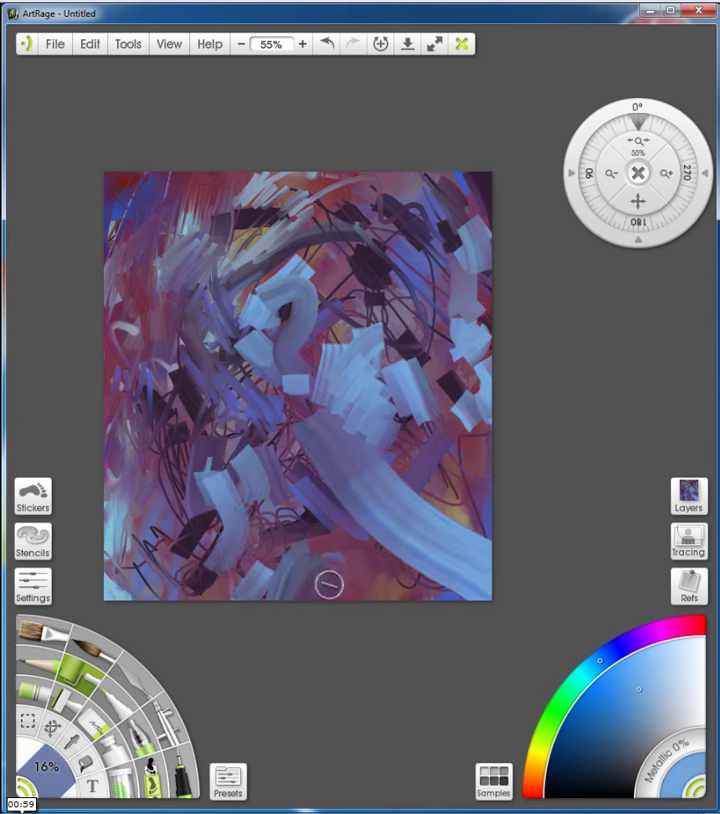
Fill the lower-left area of the canvas with broad light blue patches
left_click_drag(250, 430, 225, 545)
left_click_drag(200, 480, 230, 600)
left_click_drag(175, 560, 250, 600)
left_click_drag(125, 570, 185, 600)
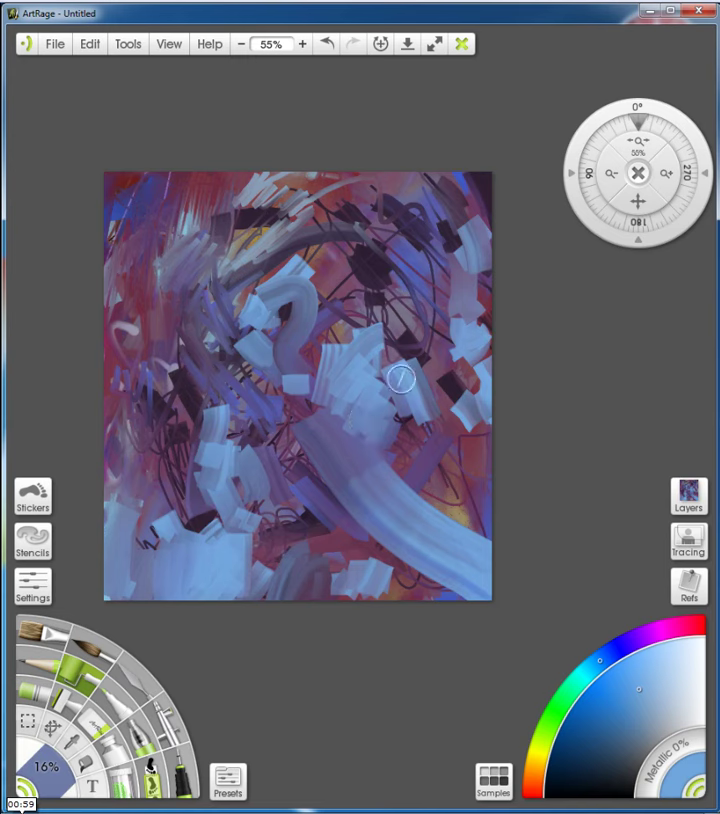
Sample a dark red from the canvas and paint patches over the upper centre, middle and left side
left_click(190, 205, "alt")
mouse_move(260, 290)
left_mouse_down()
mouse_move(330, 330)
mouse_move(413, 244)
left_mouse_up()
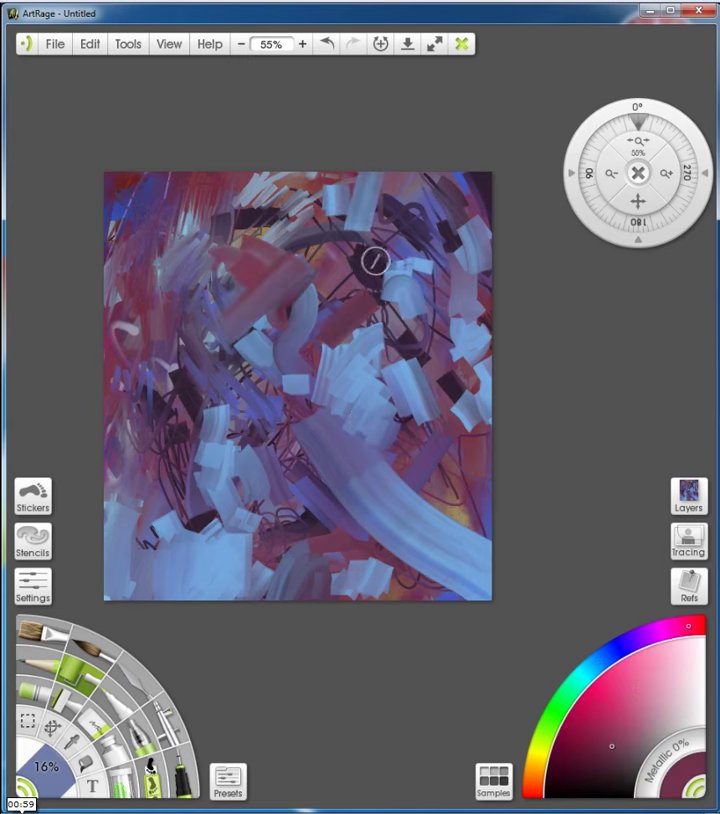
mouse_move(300, 440)
left_mouse_down()
mouse_move(264, 422)
mouse_move(169, 427)
left_mouse_up()
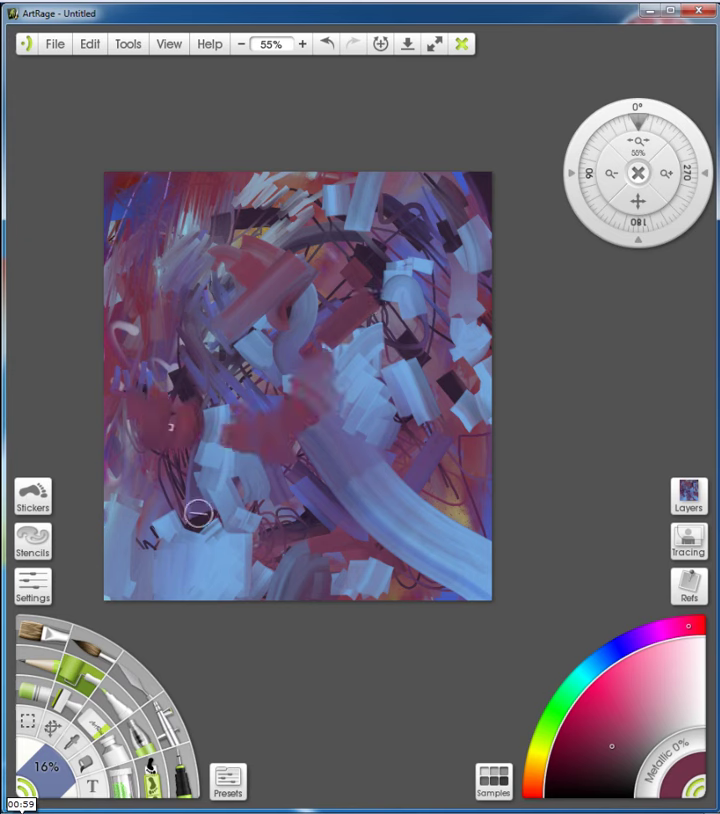
Paint sampled light blue patches over the centre and upper right, and sampled dark violet along the top edge
left_click(320, 409, "alt")
left_click_drag(236, 484, 362, 151)
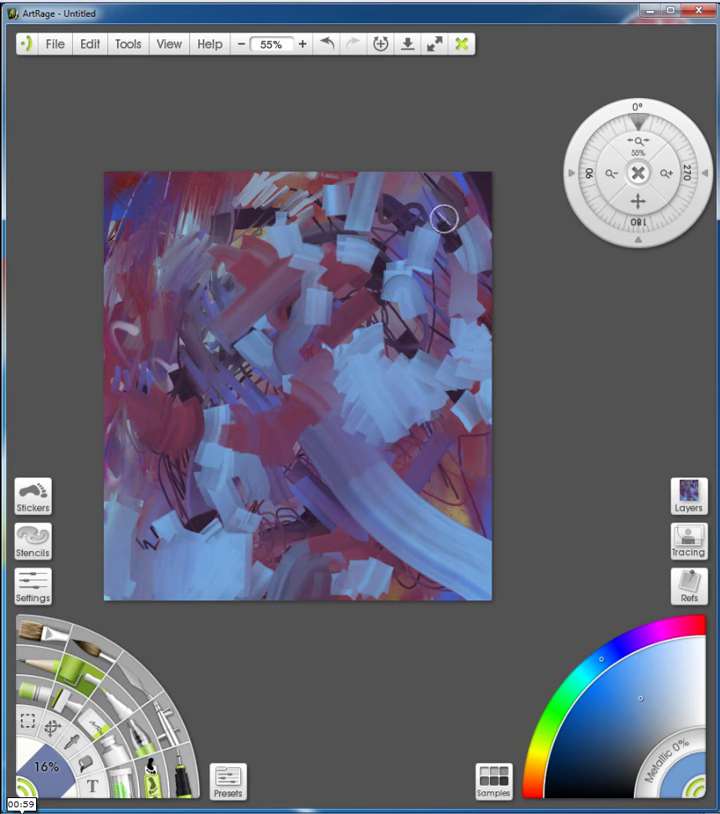
left_click(389, 210, "alt")
left_click_drag(389, 210, 175, 204)
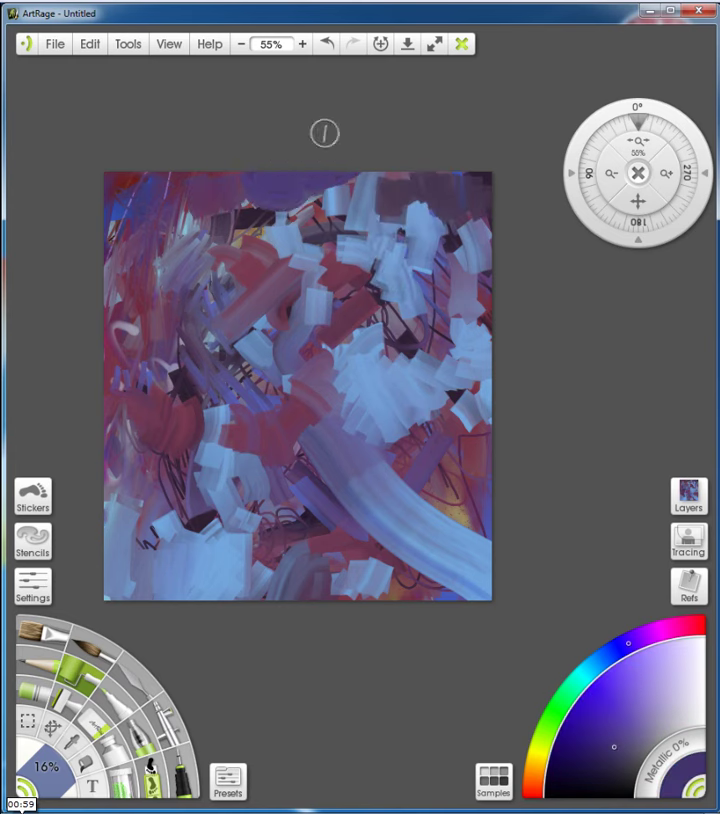
left_click(330, 317, "alt")
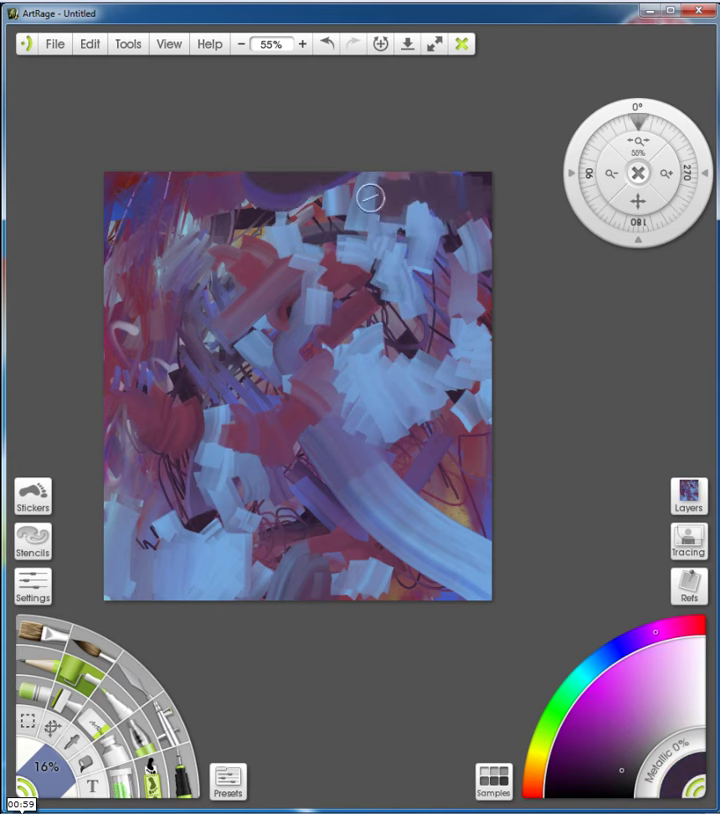
Paint broad dark and light blue arcs across the lower centre and a dark violet patch at the left of centre
key("bracketright")
left_click_drag(305, 468, 347, 645)
left_click(236, 540, "alt")
mouse_move(228, 598)
left_mouse_down()
mouse_move(236, 445)
mouse_move(205, 475)
mouse_move(343, 493)
left_mouse_up()
key("bracketleft")
left_click(245, 429, "alt")
left_click_drag(180, 378, 195, 455)
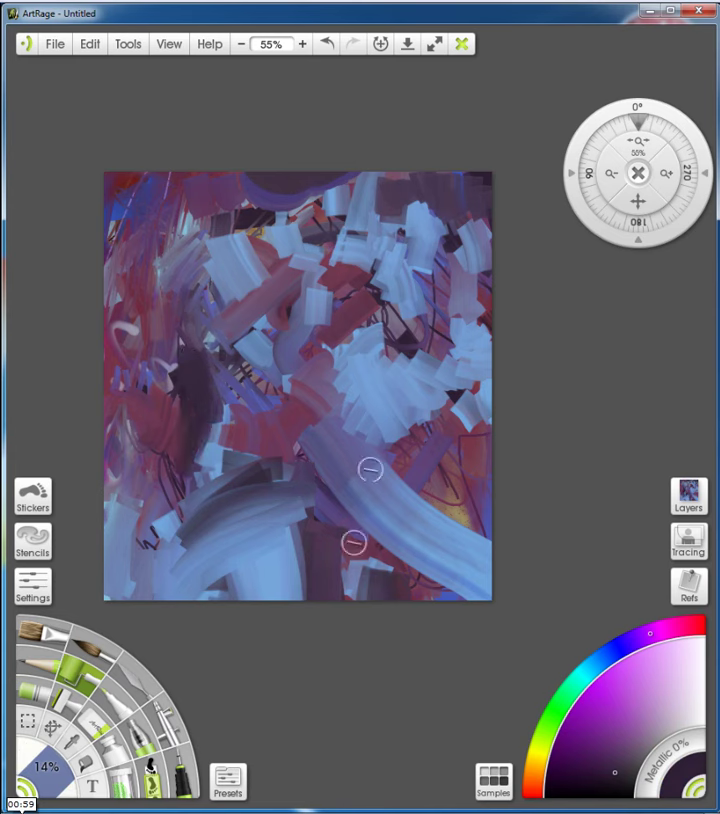
Paint sampled muted violet and red over the upper and middle areas, and dark violet and light blue near the bottom
left_click(351, 273, "alt")
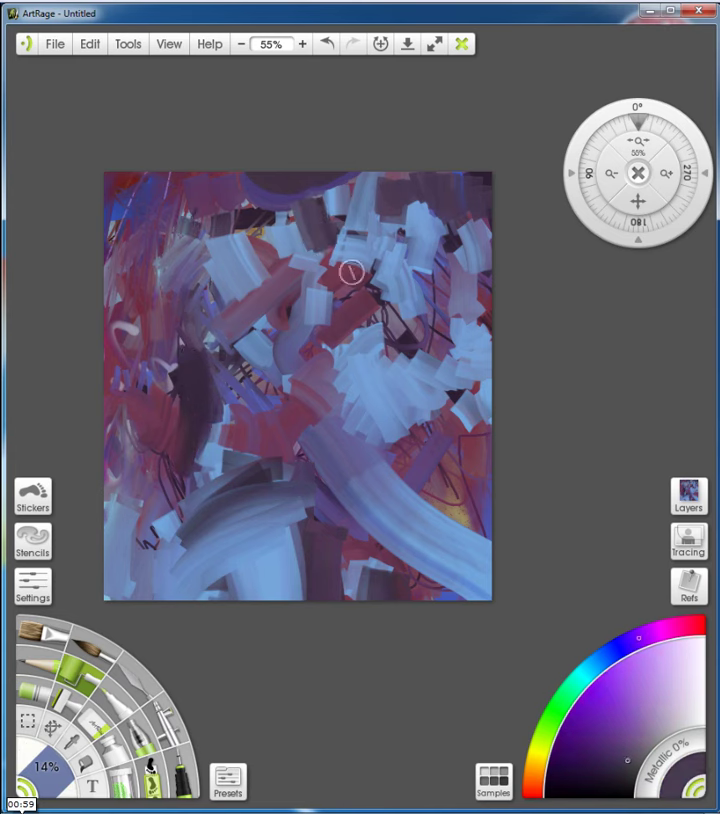
left_click(351, 300, "alt")
mouse_move(249, 356)
left_mouse_down()
mouse_move(300, 233)
mouse_move(399, 388)
mouse_move(401, 233)
mouse_move(257, 375)
left_mouse_up()
left_click(256, 478, "alt")
mouse_move(256, 478)
left_mouse_down()
mouse_move(208, 468)
mouse_move(290, 497)
mouse_move(242, 495)
mouse_move(281, 530)
mouse_move(340, 543)
mouse_move(197, 581)
mouse_move(175, 545)
mouse_move(189, 513)
mouse_move(175, 587)
left_mouse_up()
left_click(267, 522, "alt")
left_click_drag(267, 522, 267, 555)
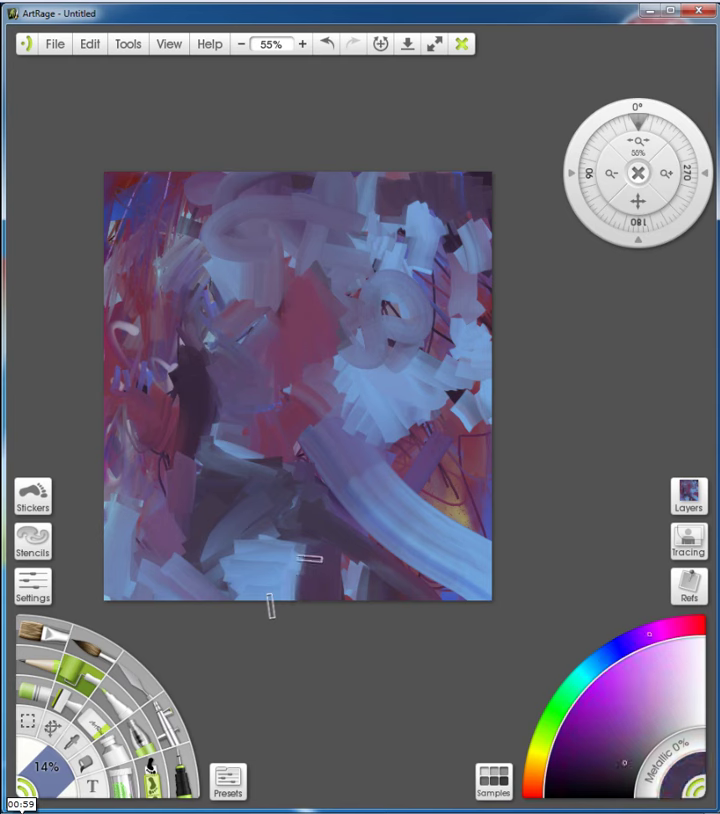
Add fine 1% strokes over the left and centre, and cover the centre and right with broad muted purple strokes
mouse_move(238, 425)
left_mouse_down()
mouse_move(310, 384)
mouse_move(250, 260)
mouse_move(280, 180)
mouse_move(459, 311)
left_mouse_up()
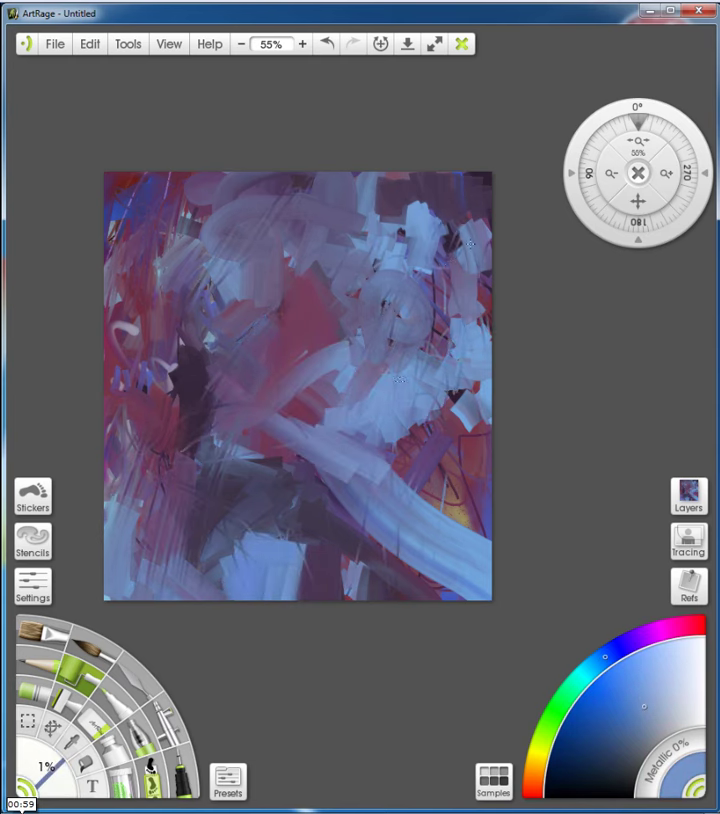
mouse_move(252, 186)
left_mouse_down()
mouse_move(400, 290)
mouse_move(330, 420)
mouse_move(330, 180)
mouse_move(464, 264)
mouse_move(378, 331)
mouse_move(431, 335)
mouse_move(322, 364)
left_mouse_up()
scroll(322, 364, "down", 5)
scroll(340, 440, "up", 3)
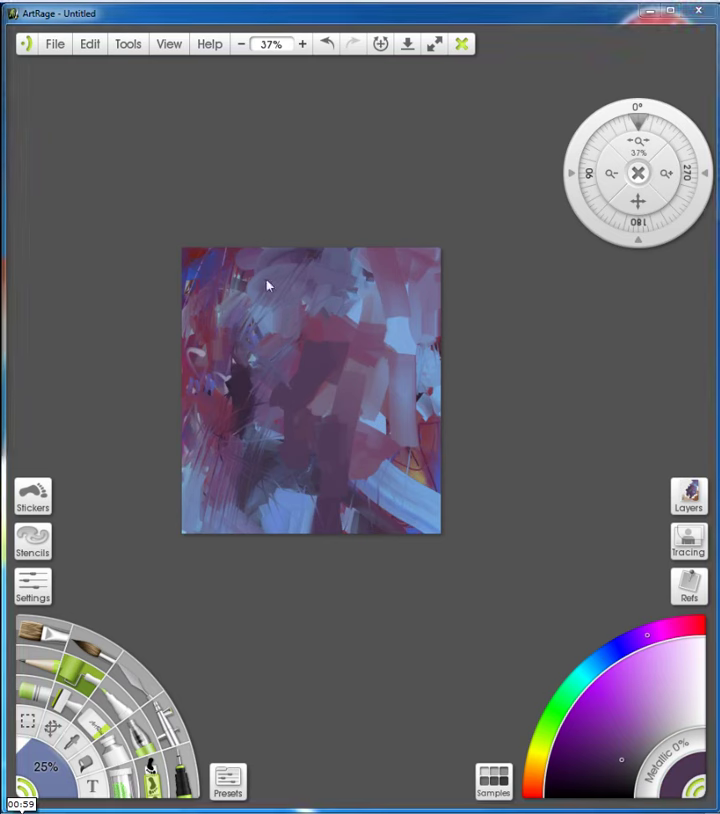
Repaint the composition with broad dark maroon and blue-violet strokes framing a light blue centre, undoing the last stroke
key("bracketleft")
key("bracketleft")
key("bracketleft")
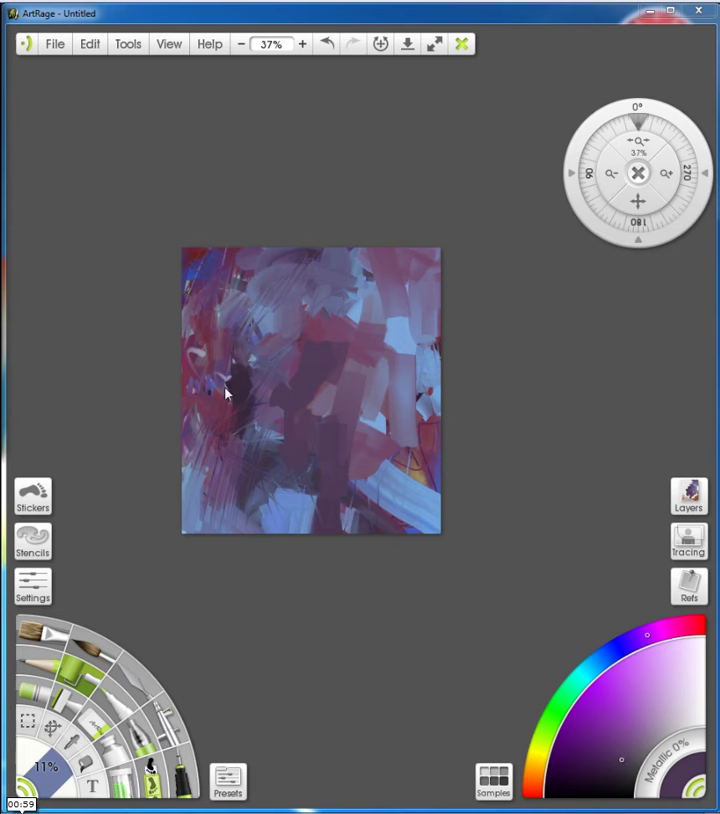
scroll(338, 284, "up", 5)
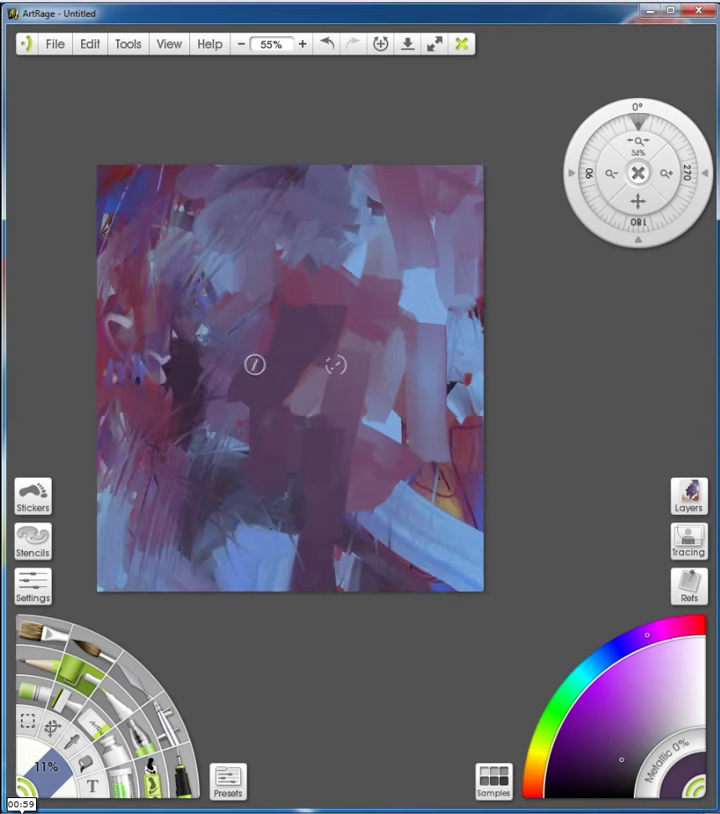
mouse_move(409, 213)
left_mouse_down()
mouse_move(355, 227)
mouse_move(336, 391)
mouse_move(224, 569)
mouse_move(402, 351)
left_mouse_up()
scroll(402, 351, "down", 6)
mouse_move(404, 285)
left_mouse_down()
mouse_move(331, 378)
mouse_move(309, 364)
mouse_move(343, 441)
mouse_move(362, 369)
mouse_move(249, 329)
left_mouse_up()
scroll(367, 325, "up", 4)
scroll(335, 367, "down", 6)
mouse_move(336, 367)
left_mouse_down()
mouse_move(380, 440)
mouse_move(360, 400)
left_mouse_up()
key("ctrl+z")
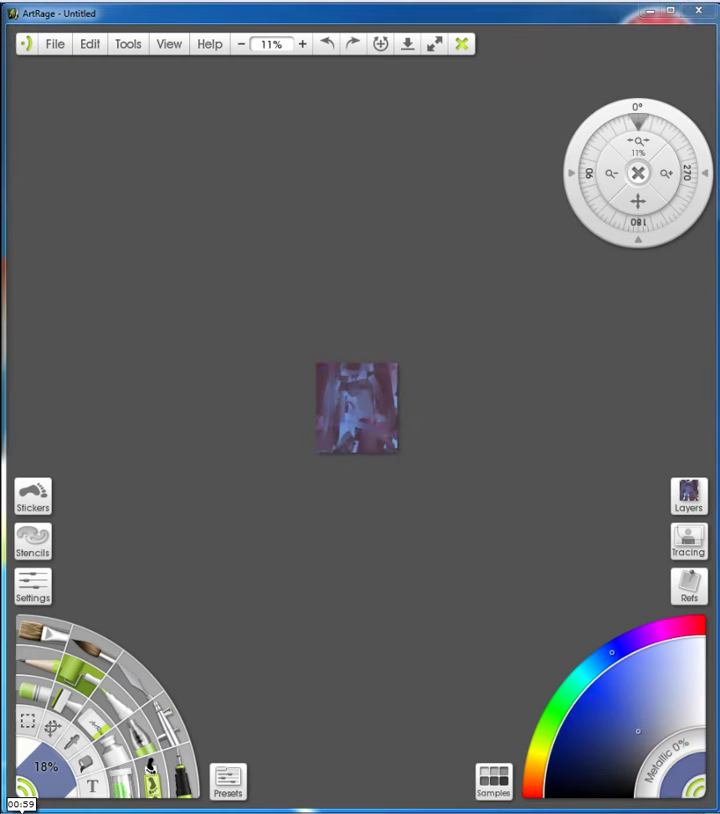
At 21% size, paint a blue-violet diagonal at the lower right and a round dark purple shape in the lower-left corner
scroll(433, 304, "up", 6)
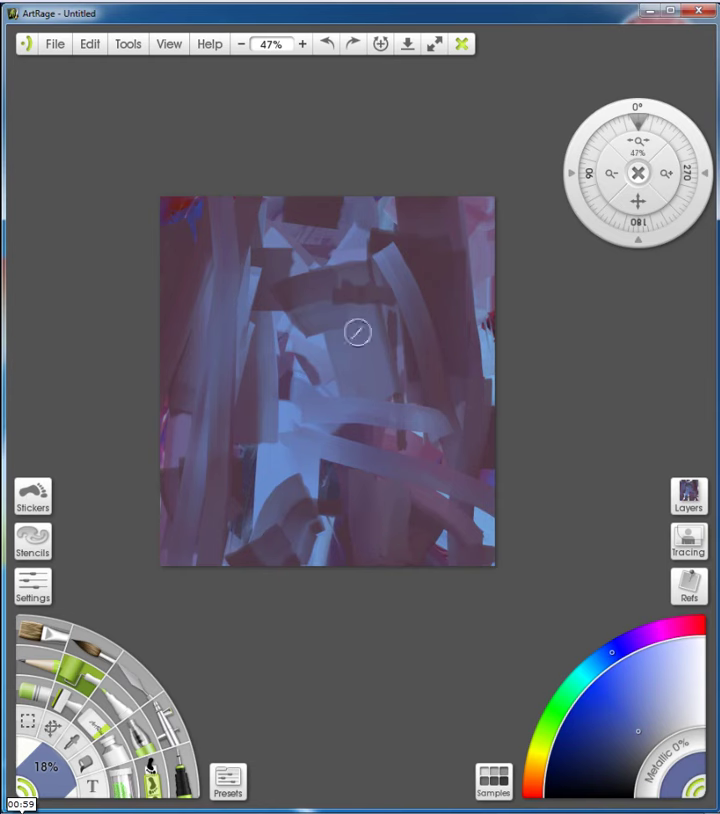
key("]")
mouse_move(453, 431)
left_mouse_down()
mouse_move(302, 526)
mouse_move(254, 611)
mouse_move(227, 640)
mouse_move(165, 582)
left_mouse_up()
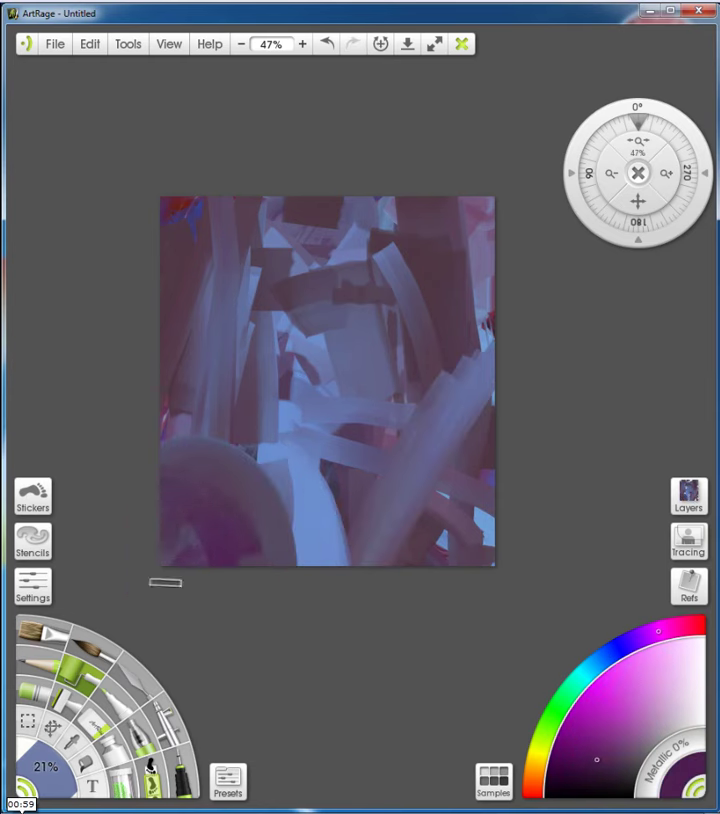
Reduce the tool size to 5% and paint a head-like cluster of sampled grey-blue strokes at the upper centre
scroll(417, 407, "down", 3)
scroll(417, 407, "up", 3)
key("[")
key("[")
key("[")
key("[")
left_click(341, 223, "alt")
left_click_drag(341, 223, 309, 305)
Shape the hip and thigh at the lower centre with small sampled blue, grey-violet and purple strokes
left_click(320, 487, "alt")
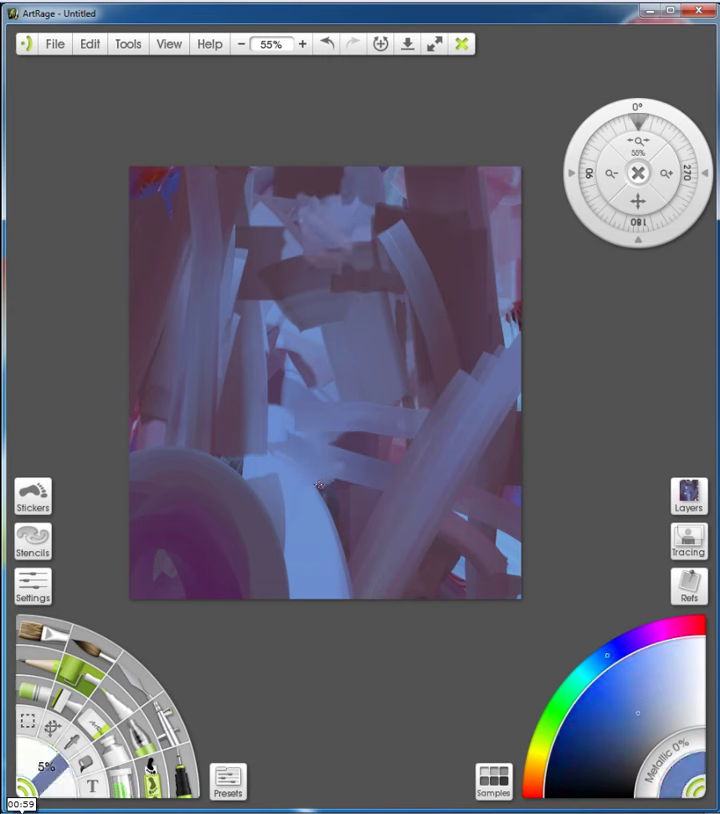
mouse_move(333, 477)
left_mouse_down()
mouse_move(295, 482)
mouse_move(250, 462)
left_mouse_up()
left_click(246, 460, "alt")
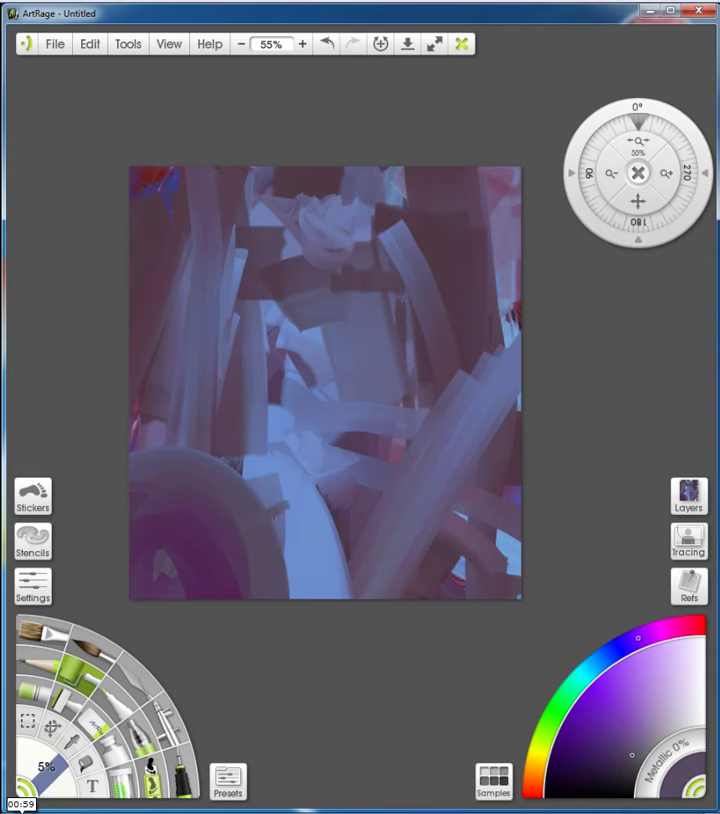
left_click(262, 549, "alt")
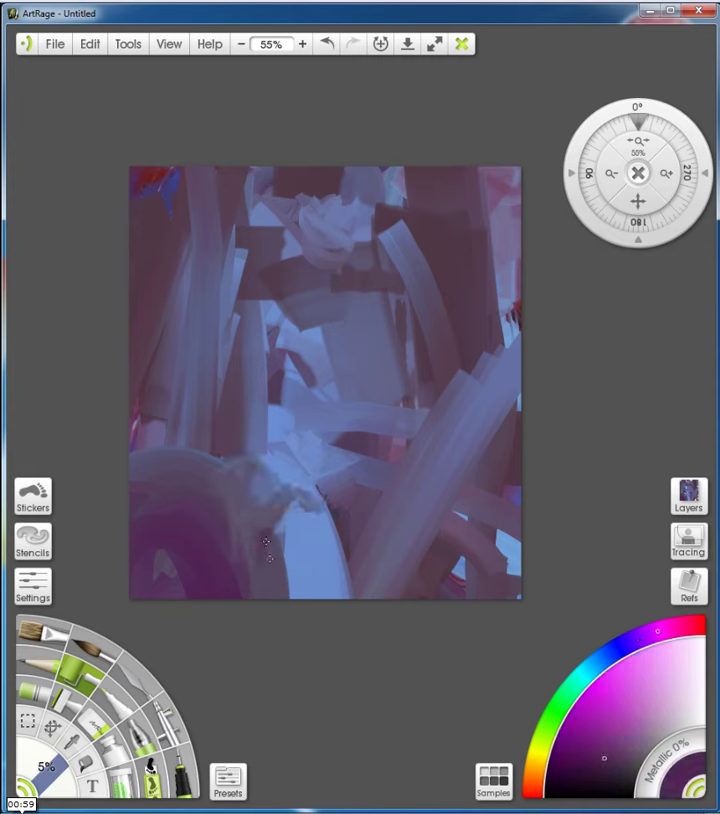
left_click_drag(287, 516, 258, 543)
Paint thin sampled violet and blue strokes as fabric folds around the figure's waist and hips, undoing one stroke
left_click(297, 401, "alt")
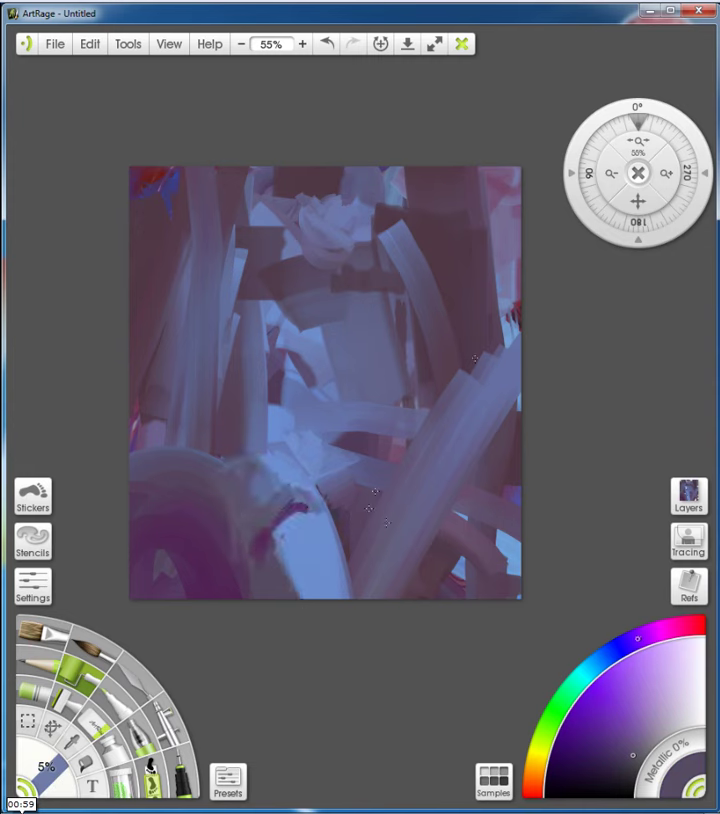
mouse_move(278, 376)
left_mouse_down()
mouse_move(255, 445)
mouse_move(290, 430)
left_mouse_up()
left_click(333, 403, "alt")
left_click(348, 527, "alt")
key("ctrl+z")
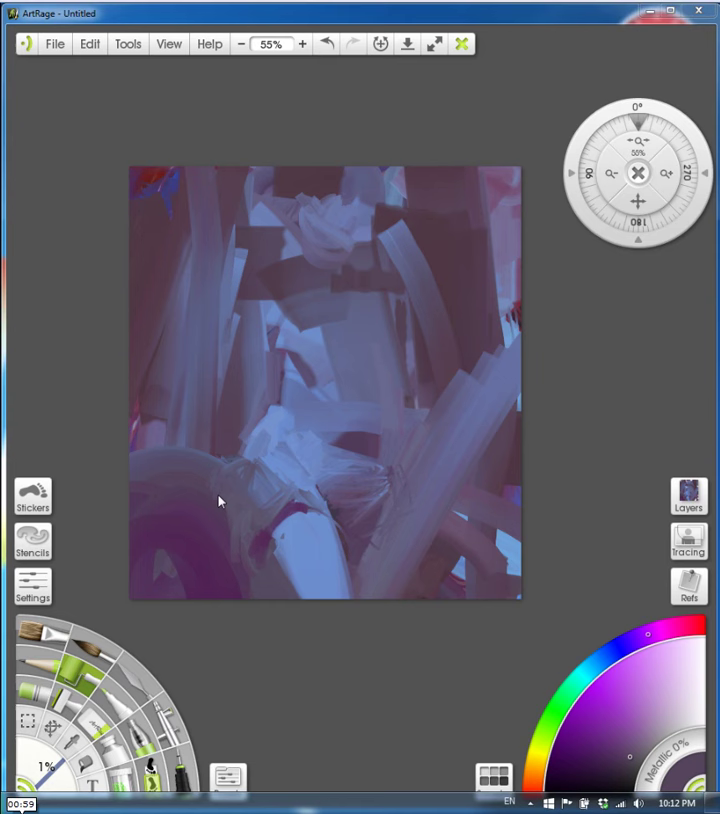
left_click_drag(410, 445, 390, 475)
Build up the figure's torso and head with sampled light blue strokes, and save the painting
left_click(292, 320, "alt")
left_click(310, 341, "alt")
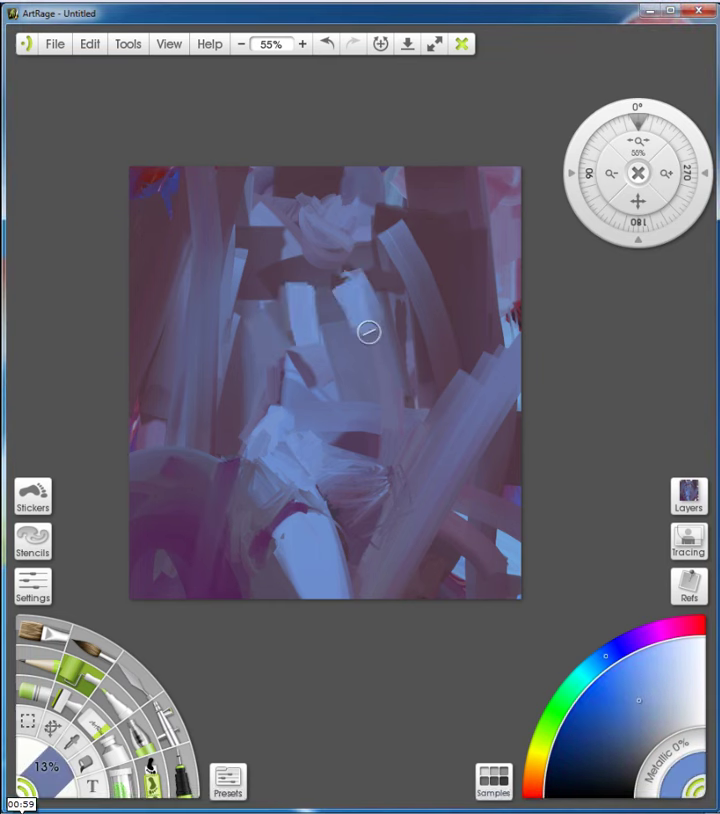
left_click_drag(369, 331, 400, 460)
left_click_drag(300, 230, 285, 173)
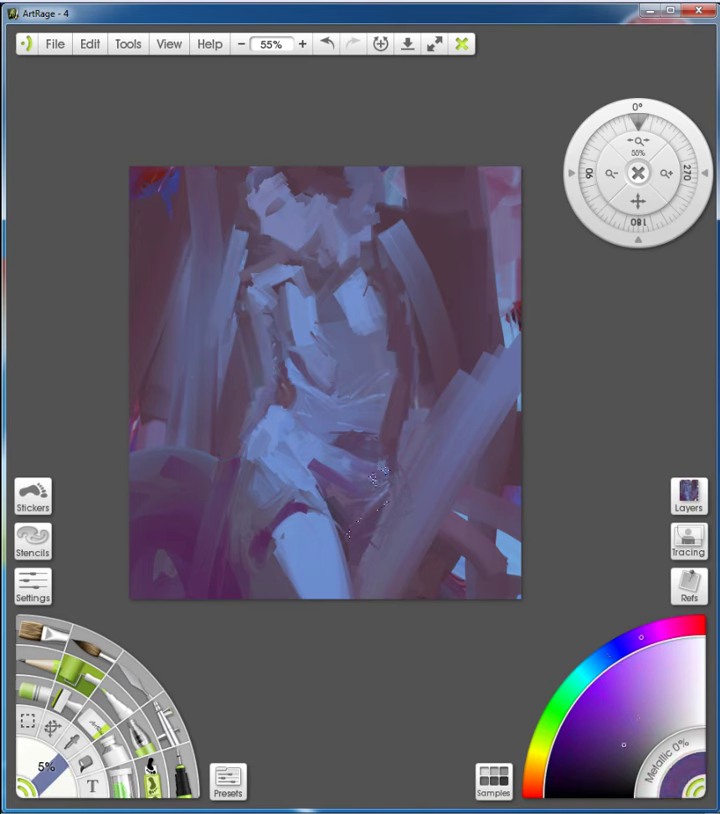
key("ctrl+s")
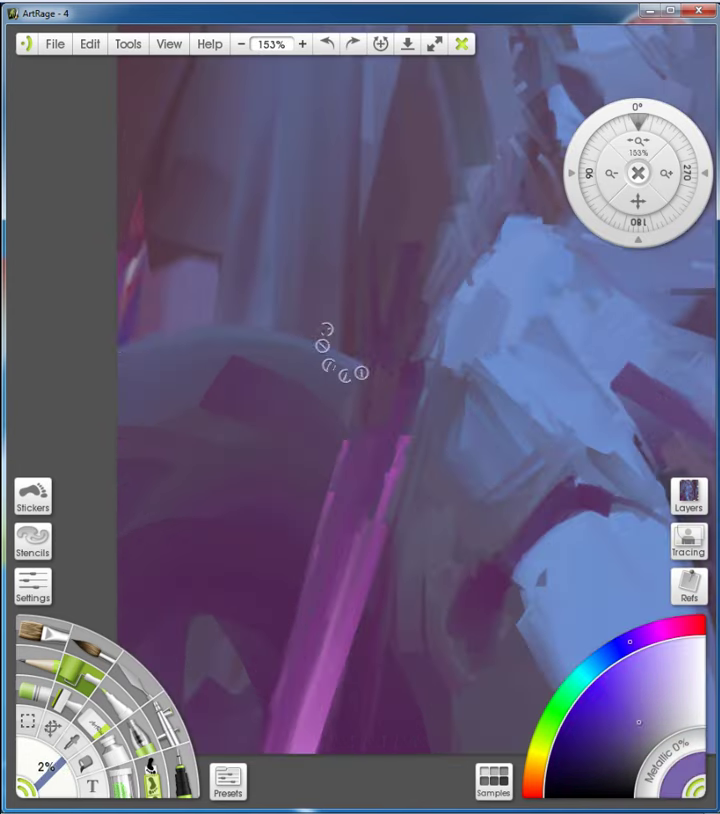
Paint a small lavender highlight and sampled purple accents on the round shape in the lower-left corner
left_click_drag(212, 399, 228, 377)
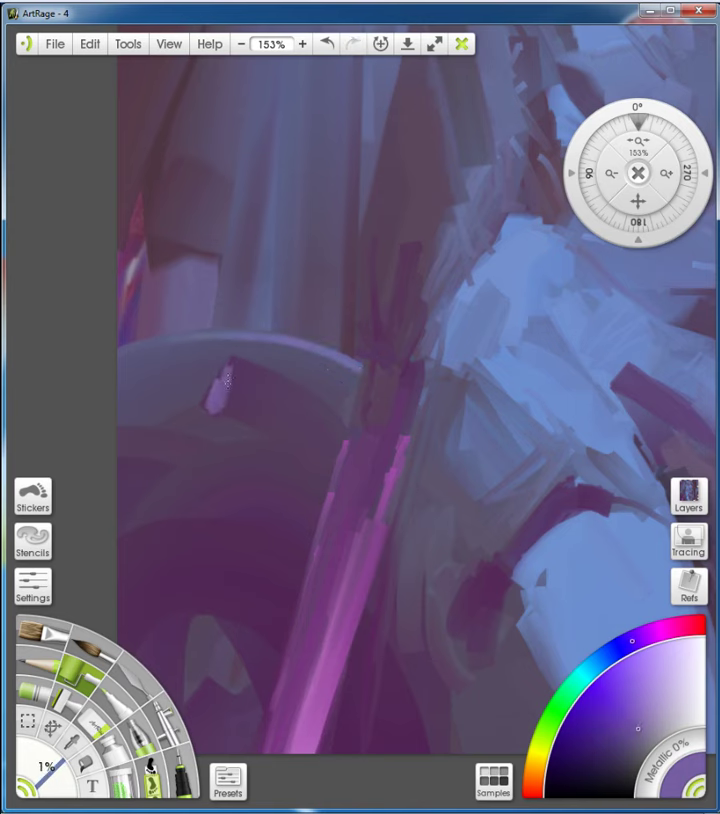
left_click(236, 385, "alt")
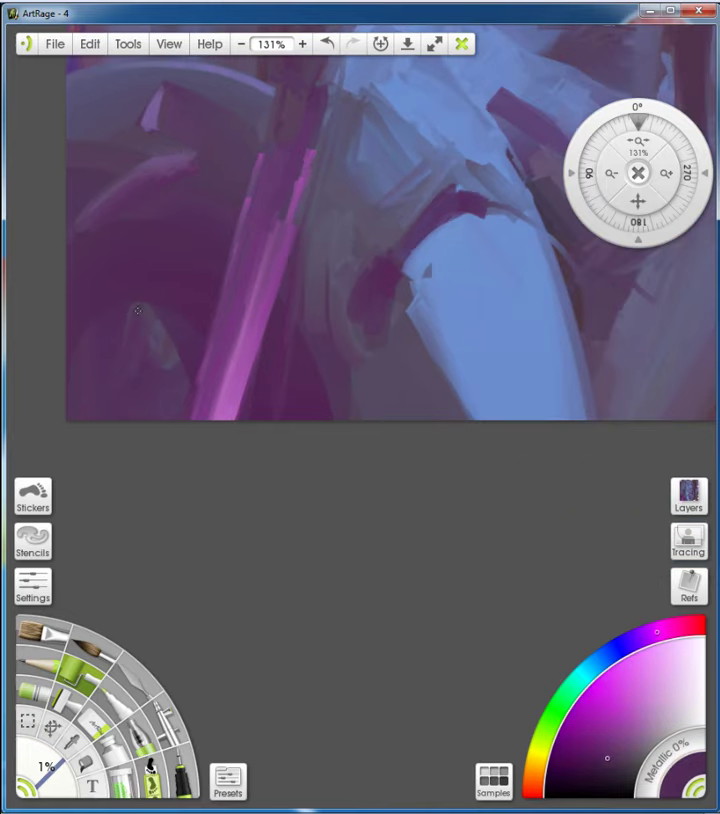
left_click(147, 162, "alt")
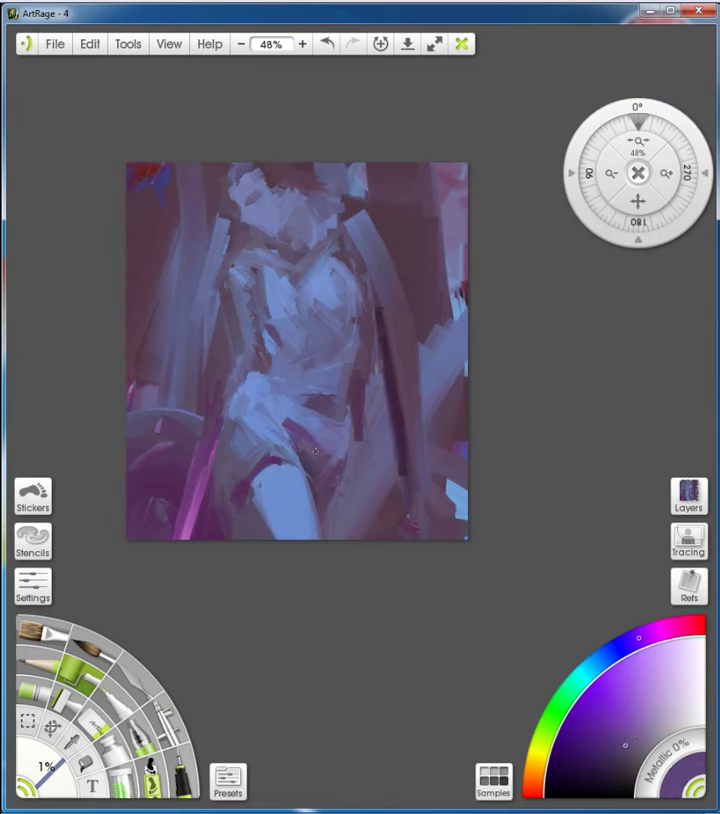
Paint sampled light blue highlights on the figure's forearm beside the waist at 1% size
left_click(345, 341, "alt")
key("]")
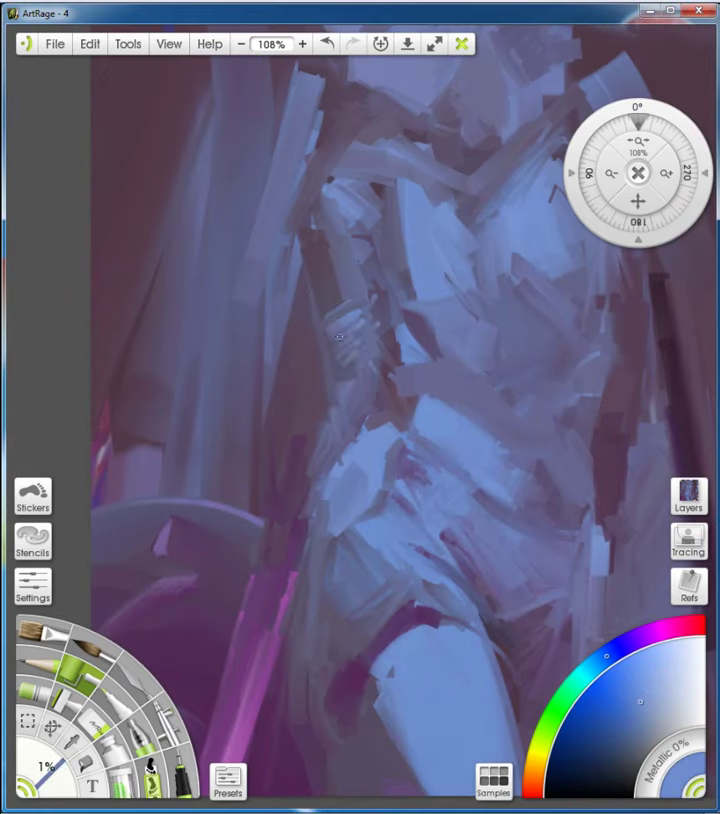
scroll(378, 387, "up", 2)
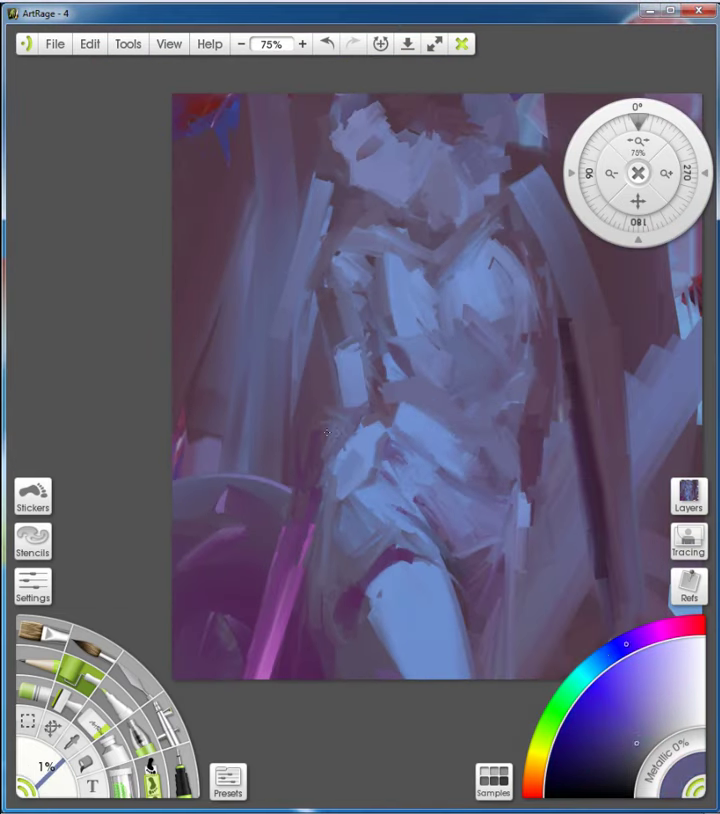
scroll(363, 411, "down", 2)
scroll(363, 411, "up", 2)
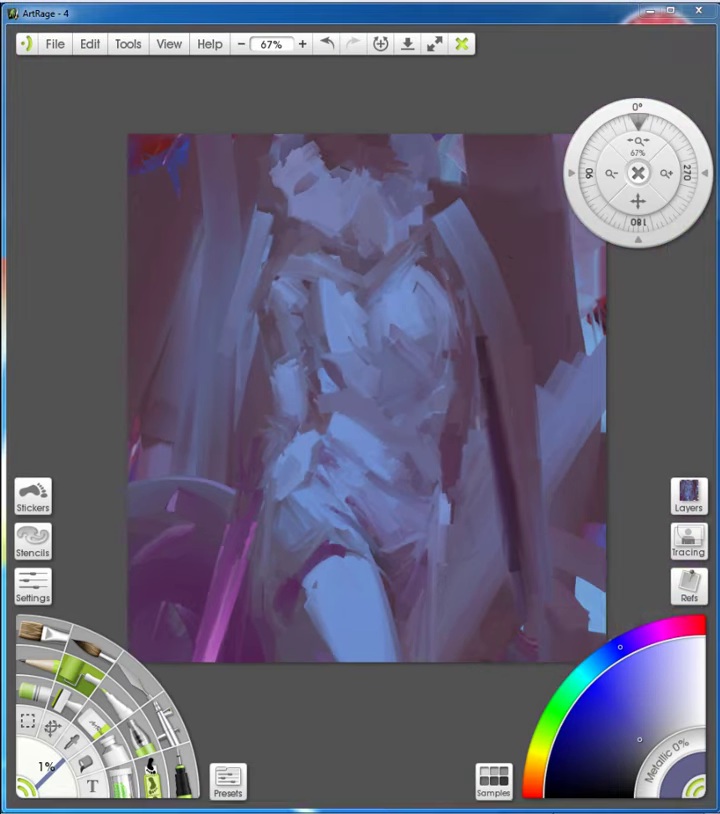
Paint sampled blue strokes across the figure's abdomen and waist at 7% size
key("bracketright")
key("bracketright")
key("bracketright")
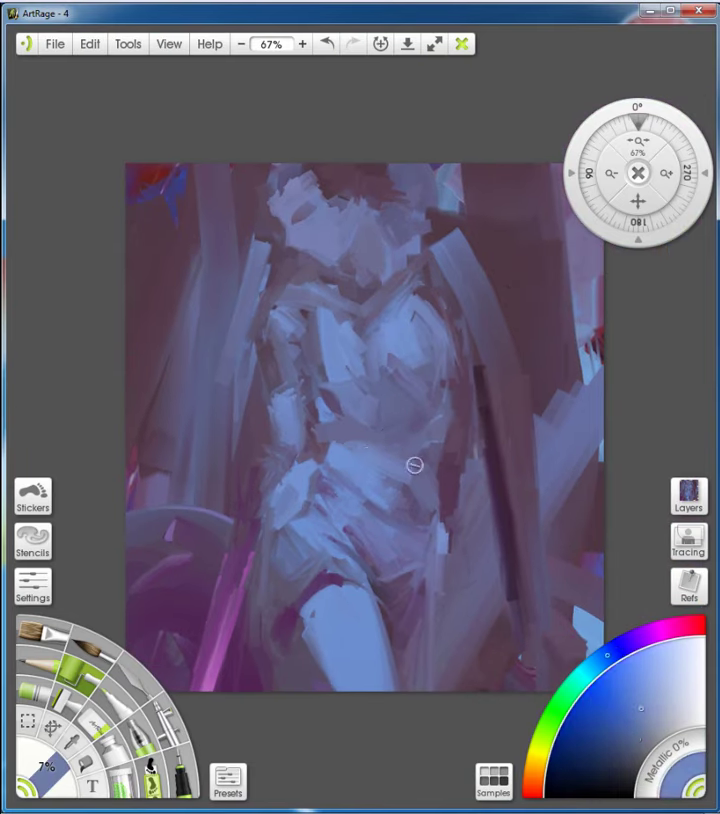
left_click(360, 425, "alt")
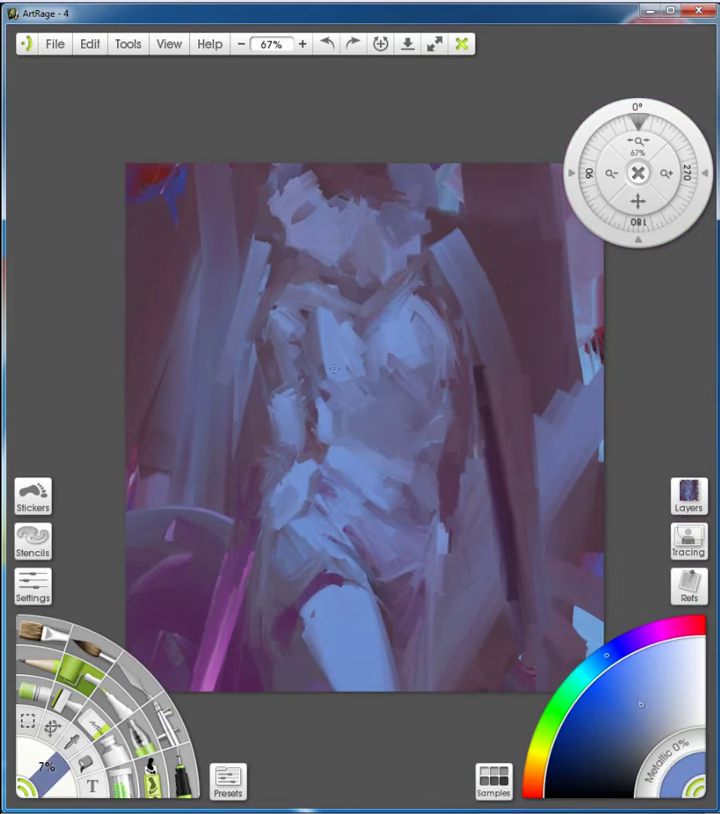
Refine the shoulder, cape edge and neckline with sampled dark purple and muted blue strokes at 1% size
key("bracketleft")
key("bracketleft")
key("bracketleft")
left_click(258, 287, "alt")
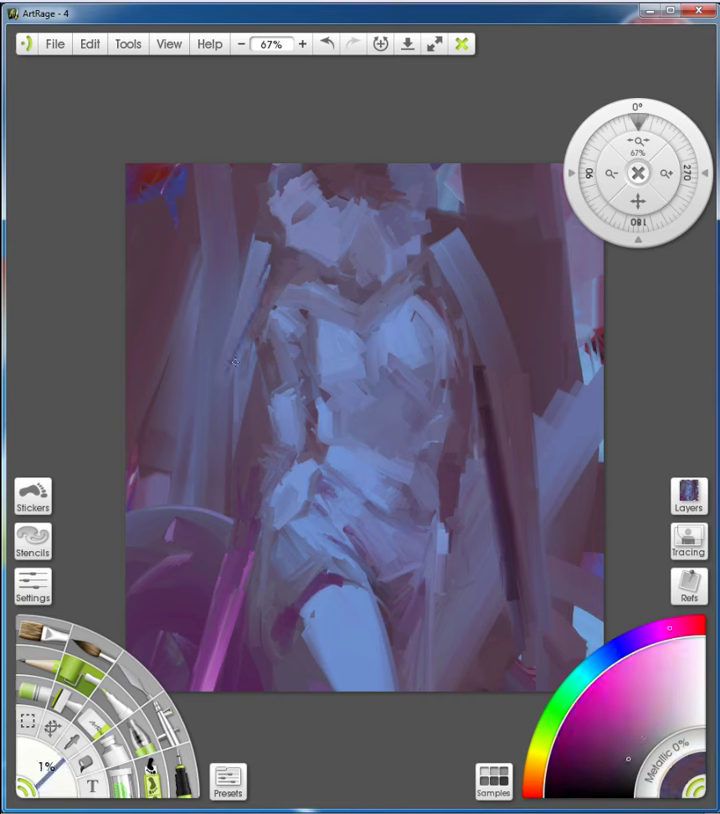
left_click(333, 345, "alt")
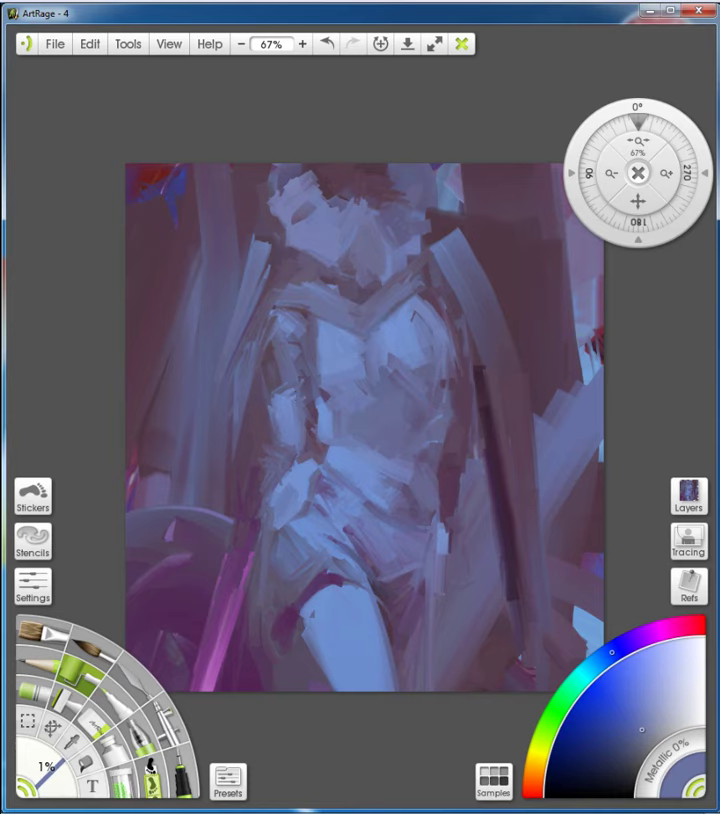
Build up the forearm beside the waist with sampled blue strokes at 3% size
scroll(300, 290, "up", 2)
key("bracketright")
key("bracketright")
left_click(309, 398, "alt")
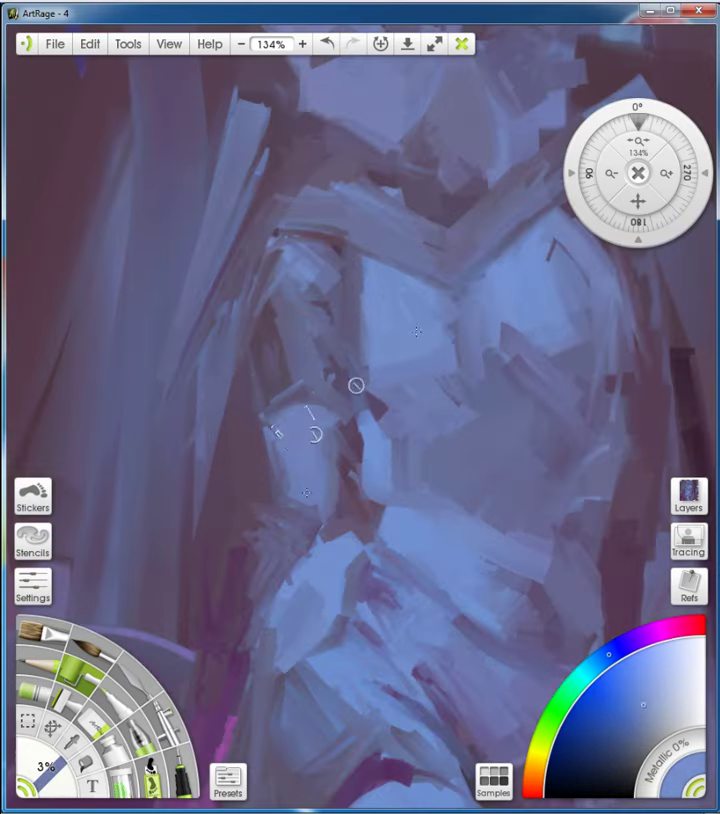
left_click(287, 453, "alt")
scroll(249, 284, "down", 1)
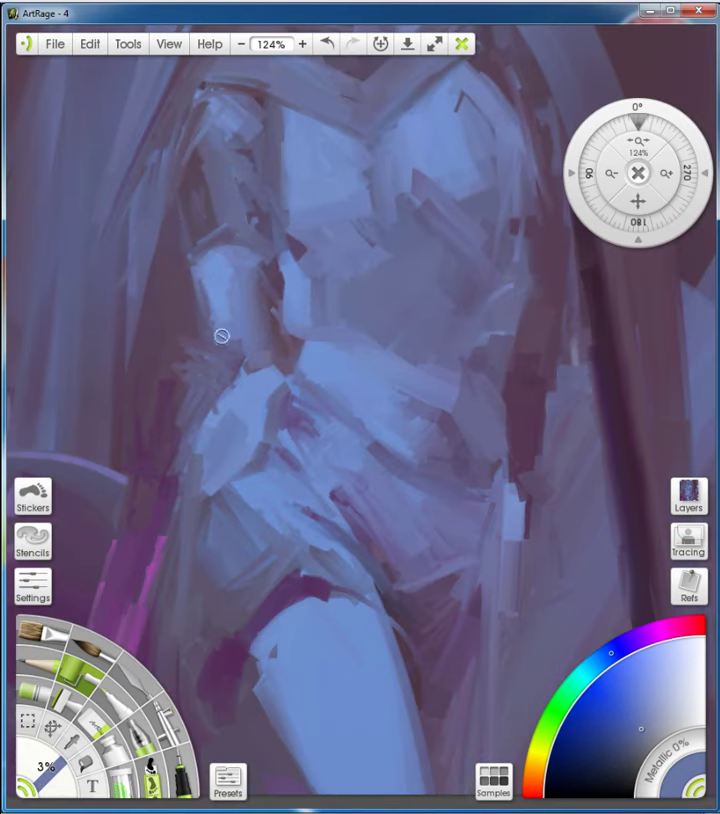
scroll(290, 358, "down", 2)
left_click_drag(267, 333, 270, 375)
Paint sampled light and muted blue strokes over the upper arm, shoulder and chest
left_click(286, 291, "alt")
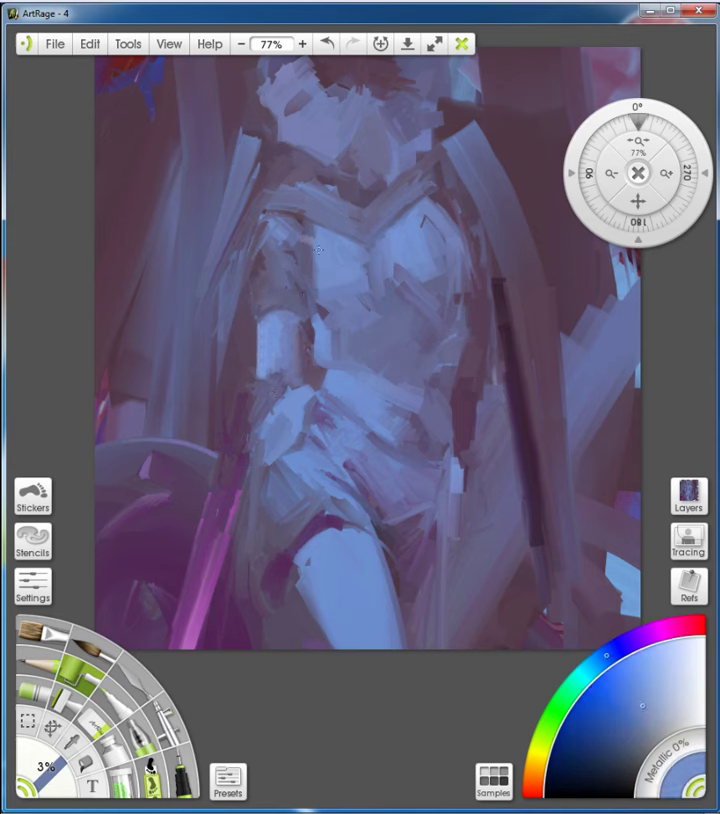
left_click(308, 262, "alt")
left_click(331, 260, "alt")
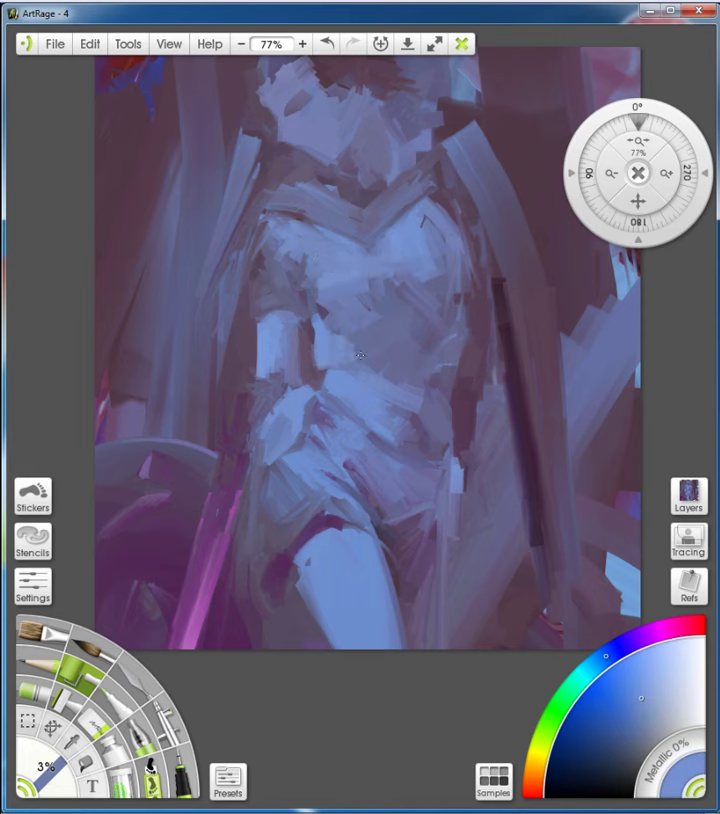
Paint sampled violet and purple strokes around the pink pole beside the round shape, undoing one stroke
scroll(338, 342, "down", 2)
scroll(266, 420, "up", 3)
left_click(231, 418, "alt")
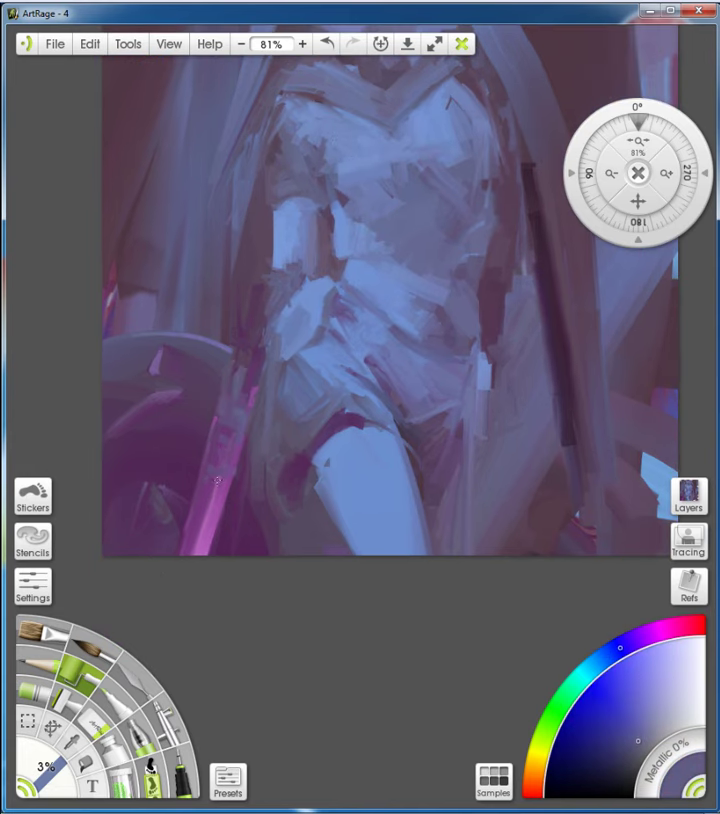
key("ctrl+z")
left_click(158, 300, "alt")
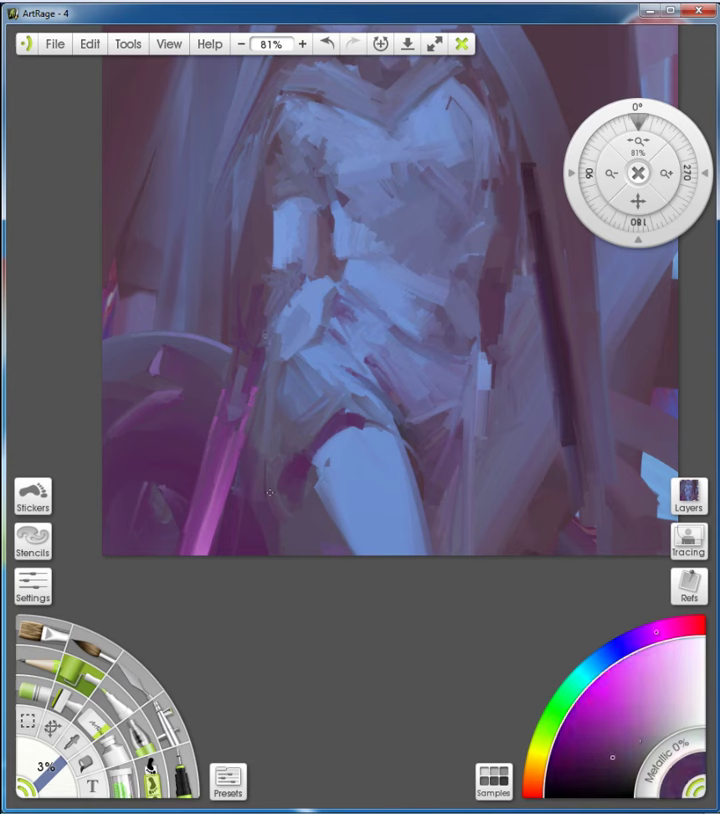
Reduce the brush size to 1% and paint a small blue patch beside the pink pole's lower end
left_click(158, 680)
key("bracketleft")
key("bracketleft")
key("bracketleft")
key("bracketleft")
key("bracketleft")
key("bracketleft")
key("bracketleft")
left_click(238, 478, "alt")
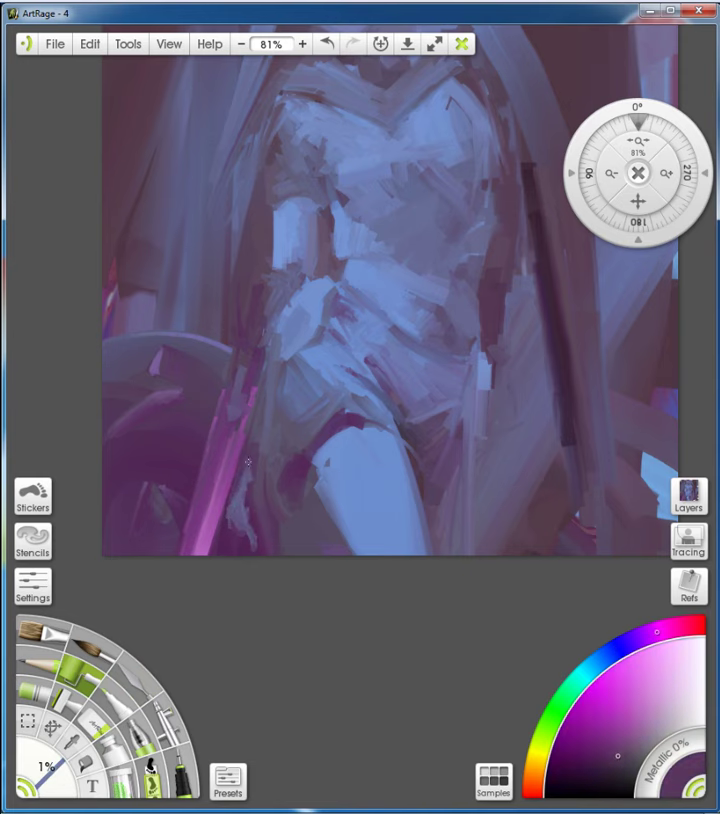
Break up the patch beside the pole with small sampled purple, violet and light blue strokes
left_click(242, 507, "alt")
scroll(242, 507, "down", 3)
scroll(242, 507, "up", 5)
left_click(248, 523, "alt")
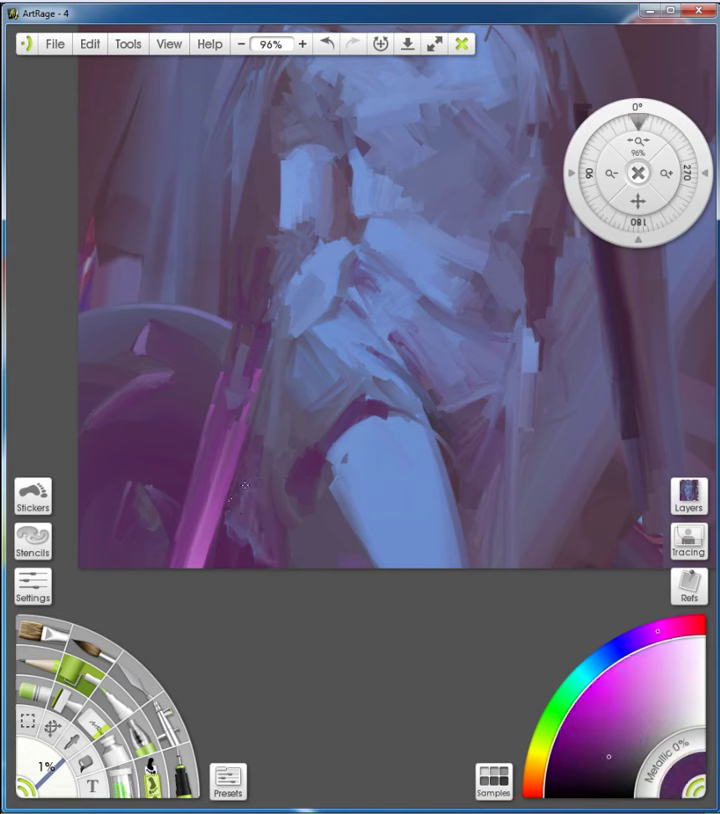
left_click(244, 537, "alt")
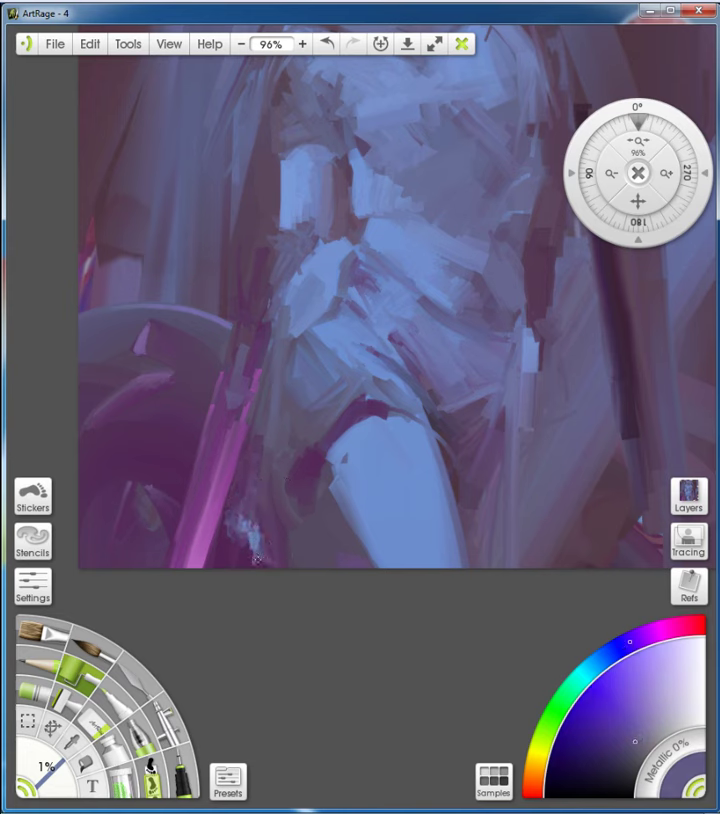
left_click(249, 555, "alt")
left_click(385, 440, "alt")
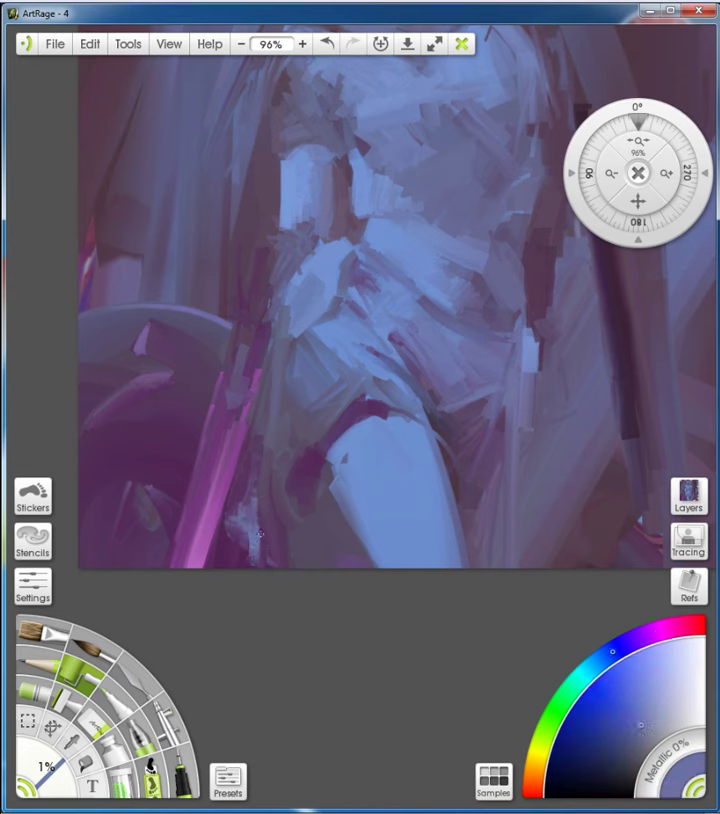
Paint sampled dark purple strokes around the blue patch and the pole's lower end
scroll(385, 440, "down", 2)
scroll(498, 411, "up", 4)
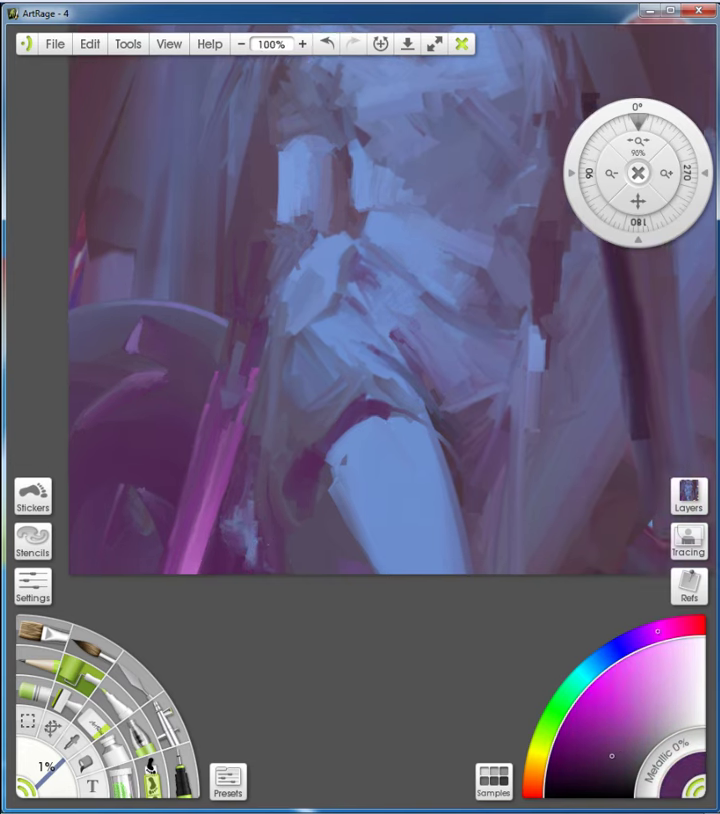
left_click(291, 471, "alt")
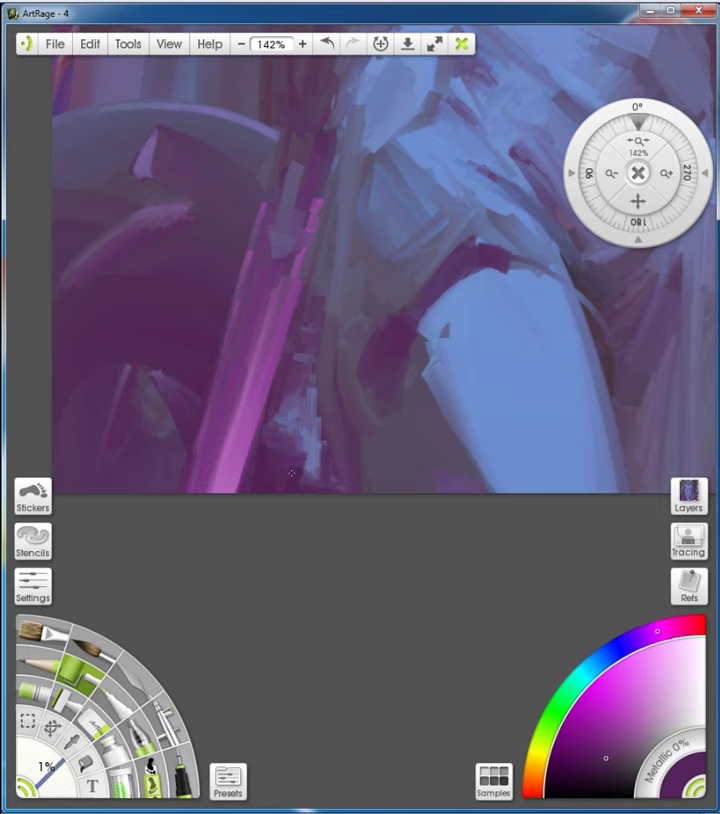
scroll(270, 443, "down", 2)
scroll(260, 488, "up", 3)
left_click(260, 488, "alt")
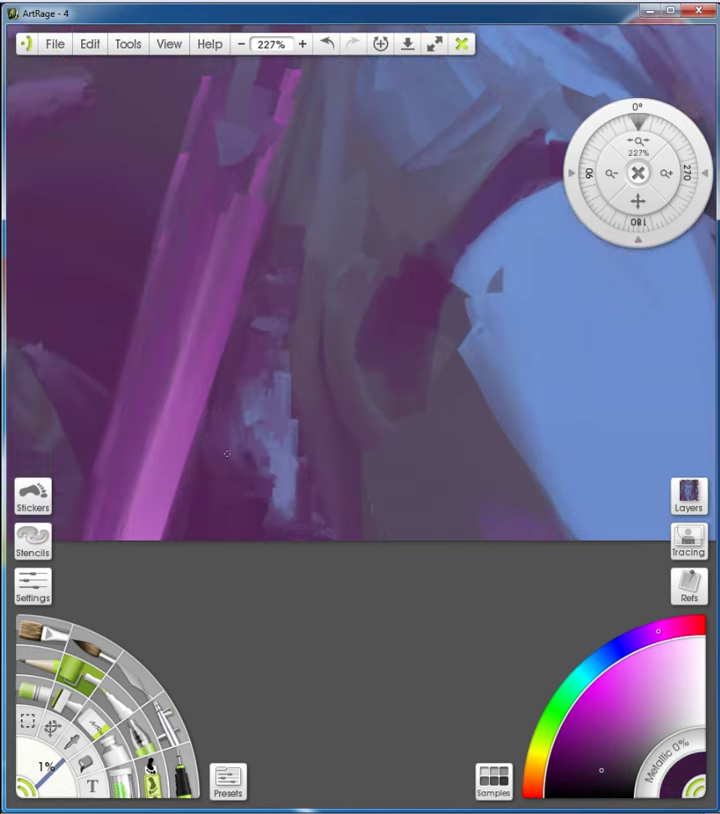
left_click_drag(239, 480, 189, 483)
Pick a violet colour and paint lighter violet strokes onto the lower end of the pink pole
scroll(243, 493, "down", 5)
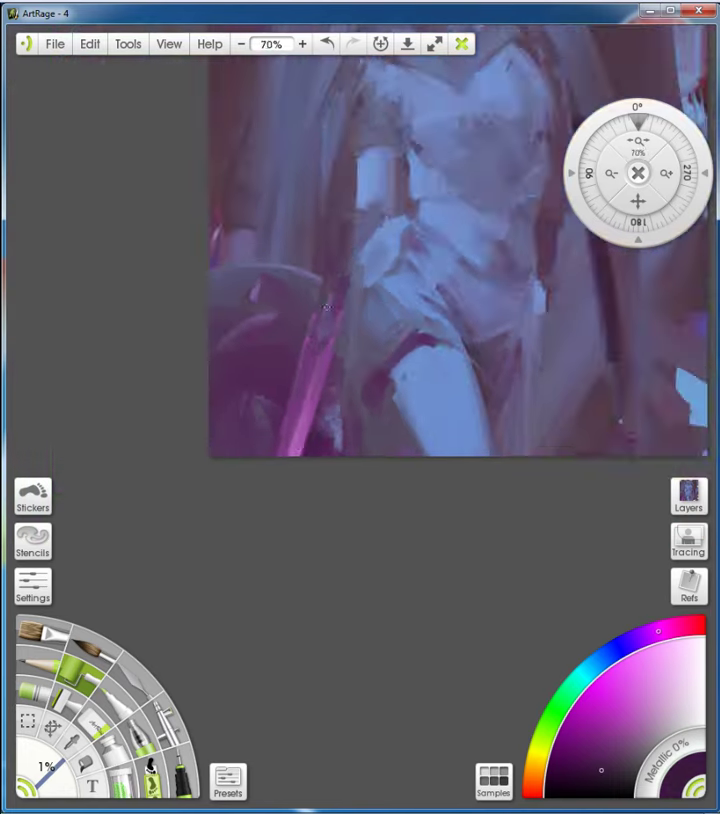
scroll(243, 493, "up", 3)
left_click_drag(615, 673, 636, 704)
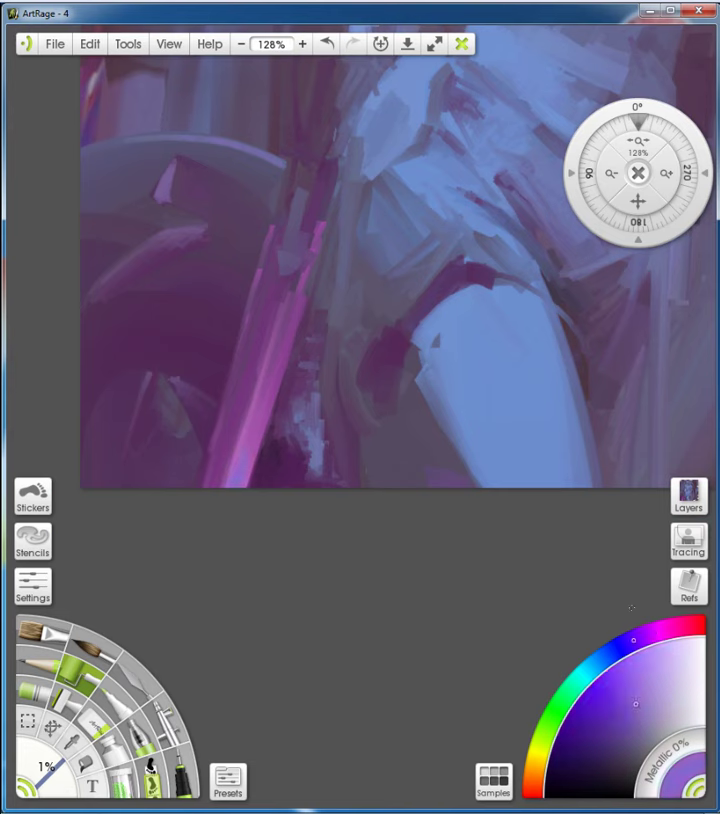
left_click(250, 445, "alt")
left_click_drag(241, 445, 237, 464)
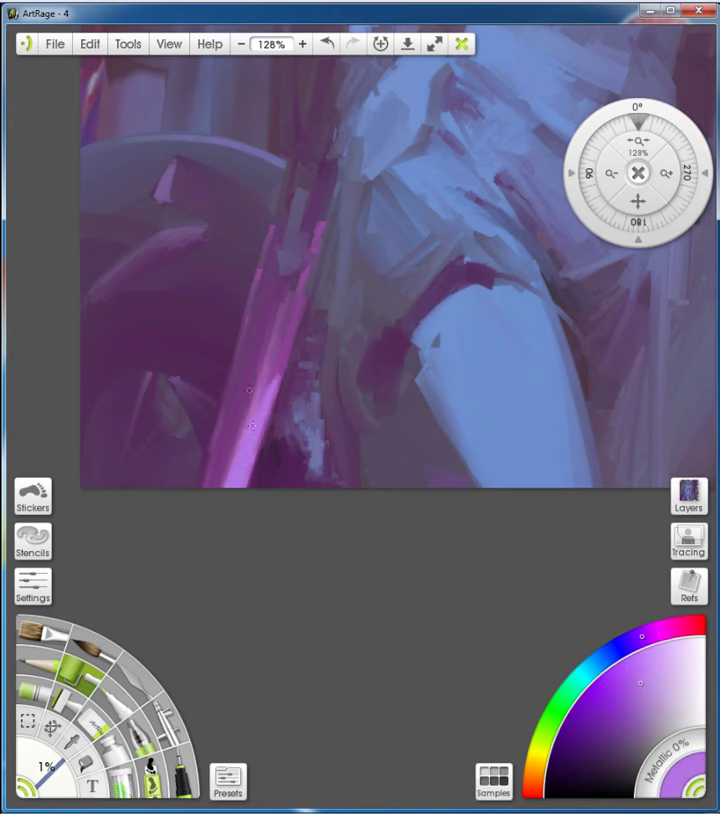
Extend a sampled bright violet highlight along the length of the pole
scroll(245, 458, "down", 5)
scroll(245, 458, "up", 6)
left_click(236, 482, "alt")
left_click_drag(297, 310, 288, 354)
Touch up the outer edge of the forearm with sampled dark strokes at 1% size
scroll(337, 238, "down", 5)
scroll(337, 238, "up", 4)
left_click(337, 238, "alt")
left_click(313, 226, "alt")
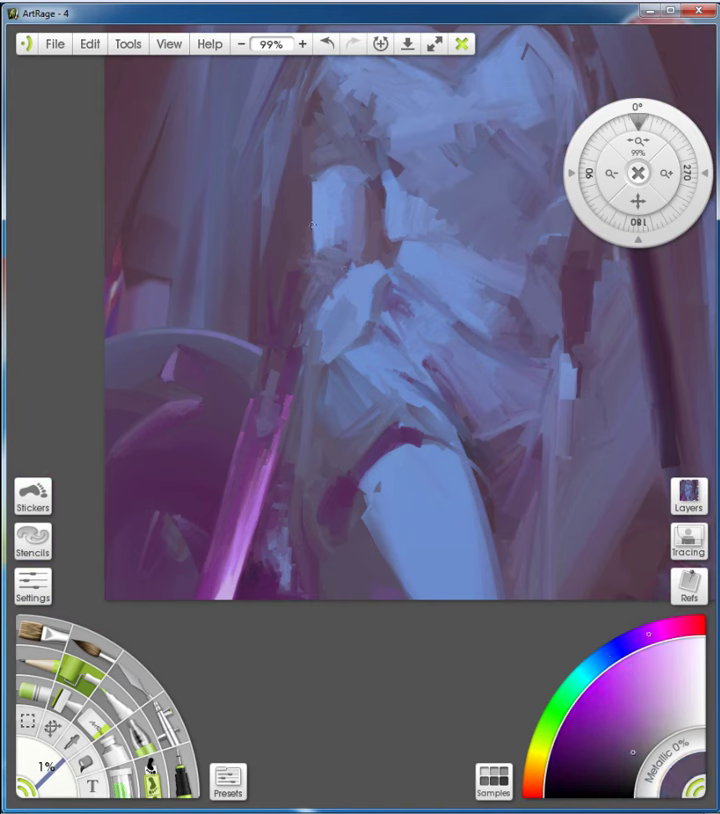
Add sampled light blue strokes to the waist beside the forearm
left_click(373, 208, "alt")
scroll(373, 208, "up", 4)
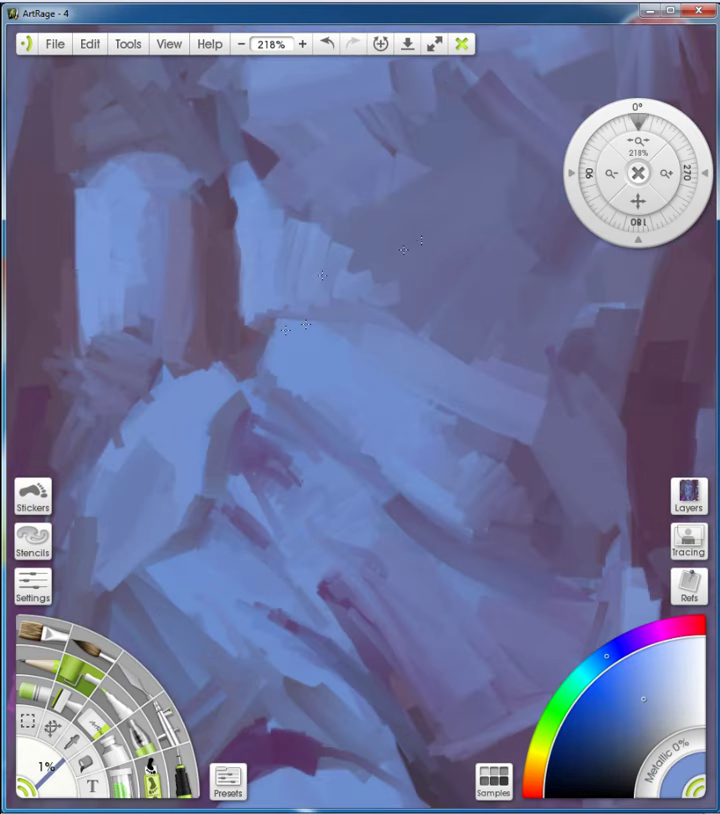
scroll(381, 308, "down", 6)
scroll(381, 308, "up", 2)
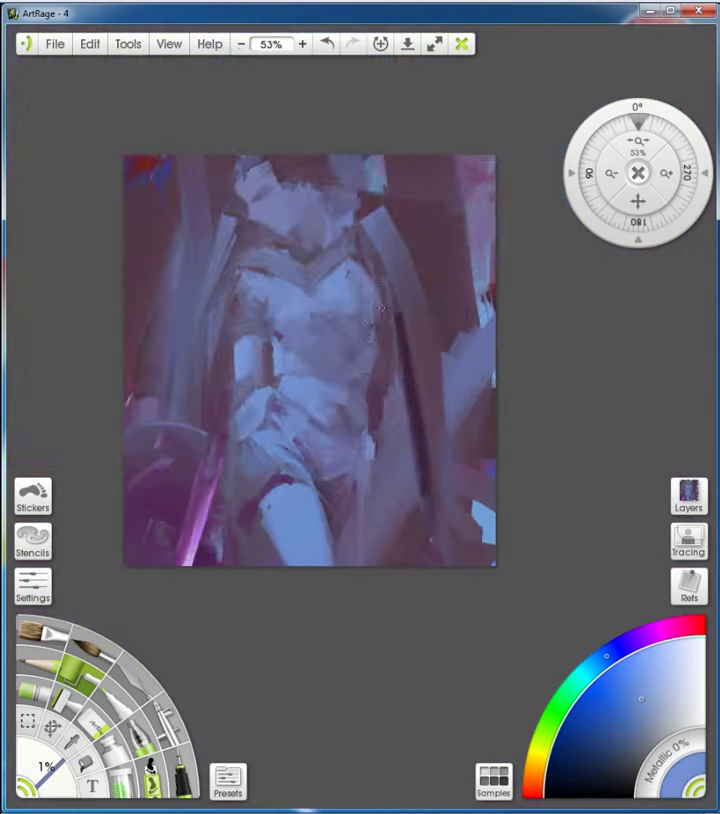
Paint sampled dark purple strokes into the background beside the leg, working up to 7% size
scroll(380, 308, "up", 3)
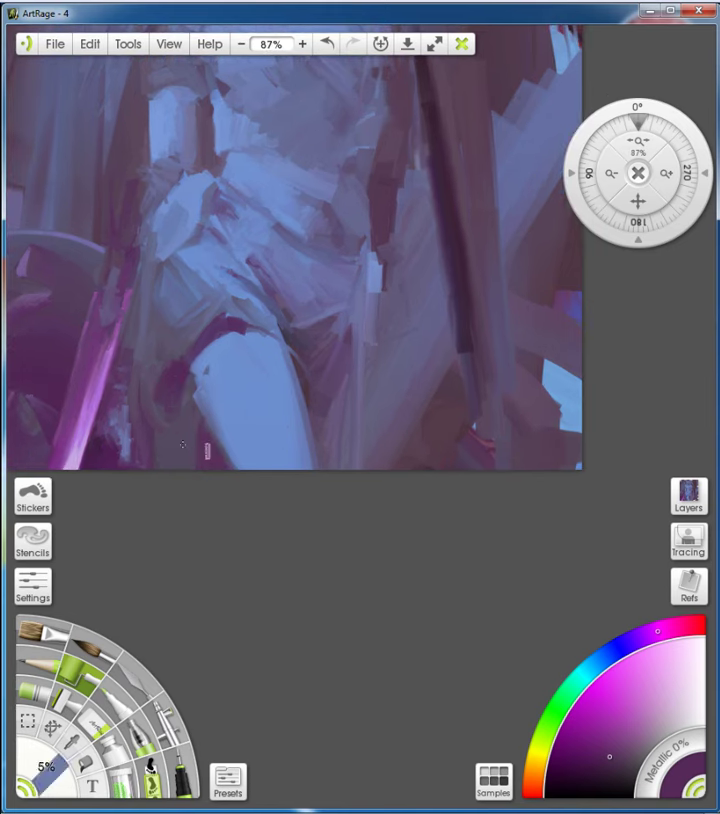
key("bracketleft")
key("bracketleft")
key("bracketleft")
key("bracketleft")
scroll(175, 432, "up", 3)
key("bracketright")
key("bracketright")
key("bracketright")
key("bracketright")
key("bracketright")
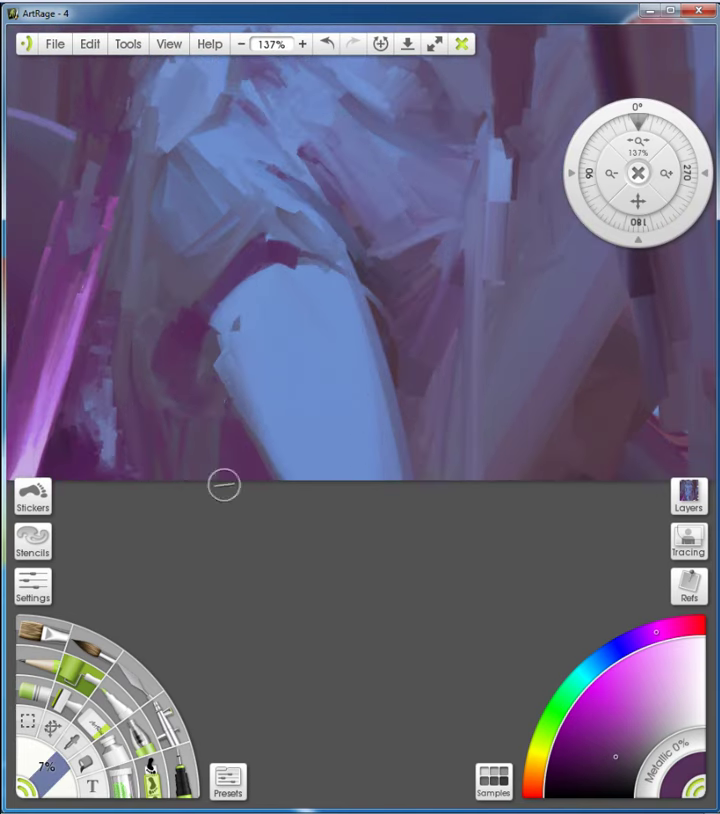
left_click(230, 455, "alt")
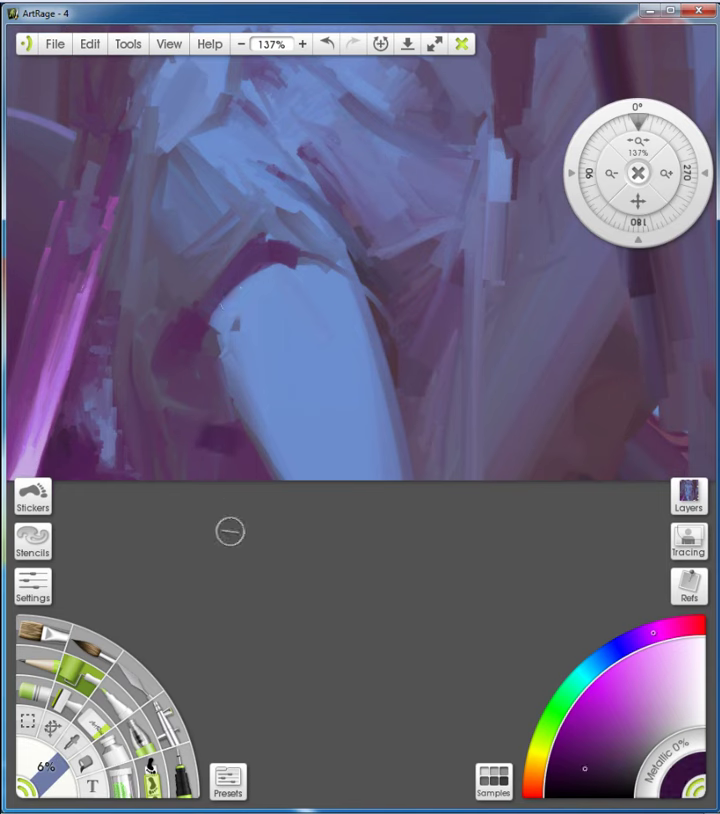
Refine the leg's edge and the dark shadow under the skirt hem at 1% size
key("bracketleft")
key("bracketleft")
key("bracketleft")
key("bracketleft")
key("bracketleft")
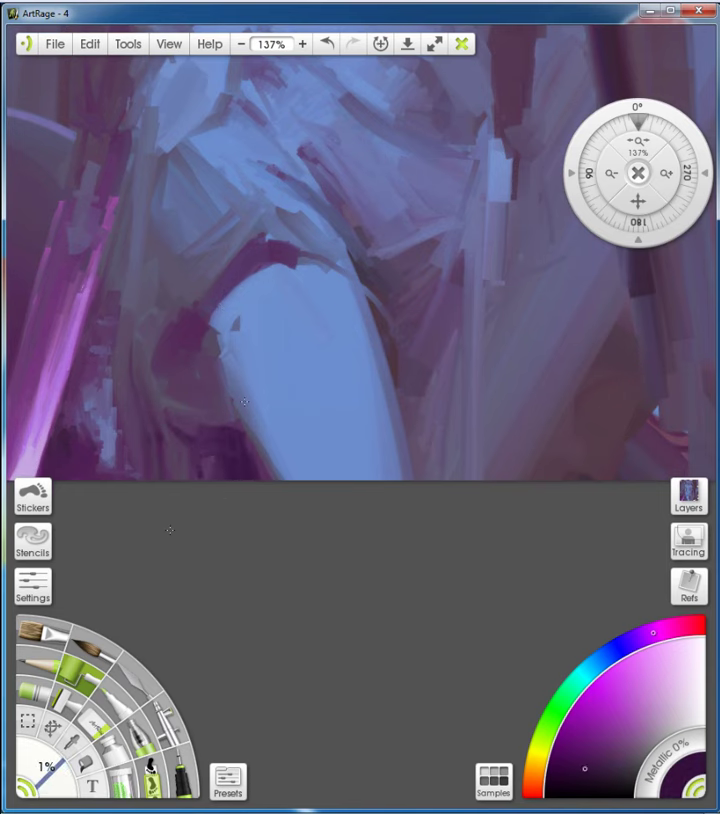
scroll(244, 402, "down", 1)
scroll(210, 411, "up", 1)
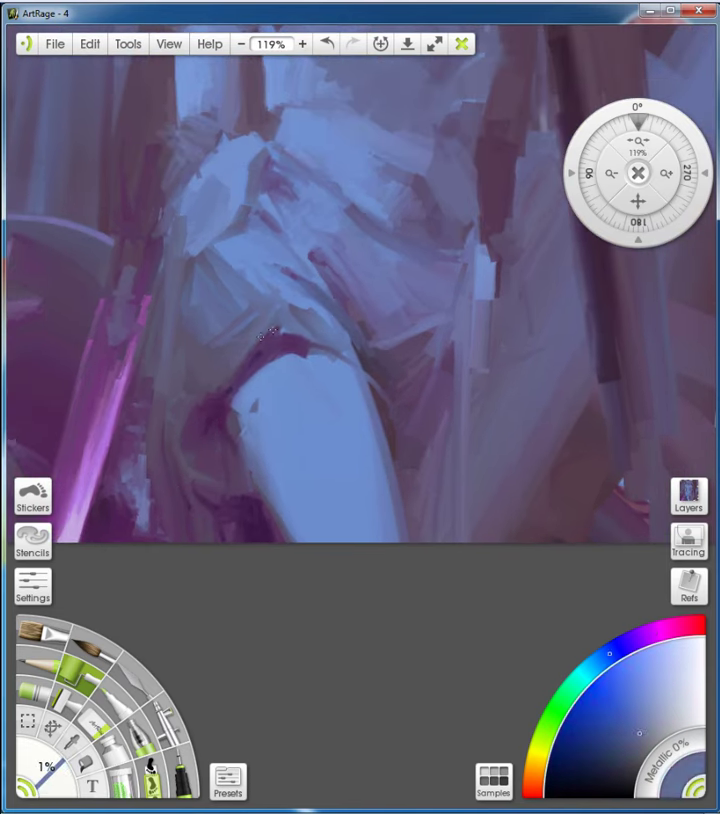
Cover the skirt above the thigh with broader sampled blue strokes, varying the brush size
left_click(243, 355, "alt")
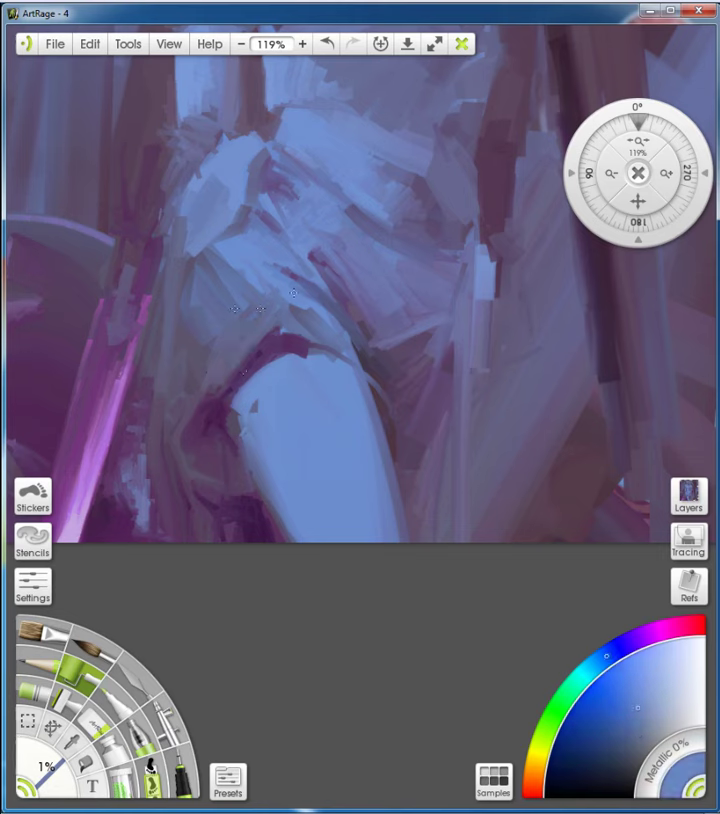
key("bracketright")
key("bracketright")
key("bracketright")
key("bracketright")
key("bracketright")
key("bracketright")
key("bracketright")
left_click(188, 381, "alt")
key("bracketleft")
key("bracketleft")
key("bracketleft")
key("bracketleft")
key("bracketleft")
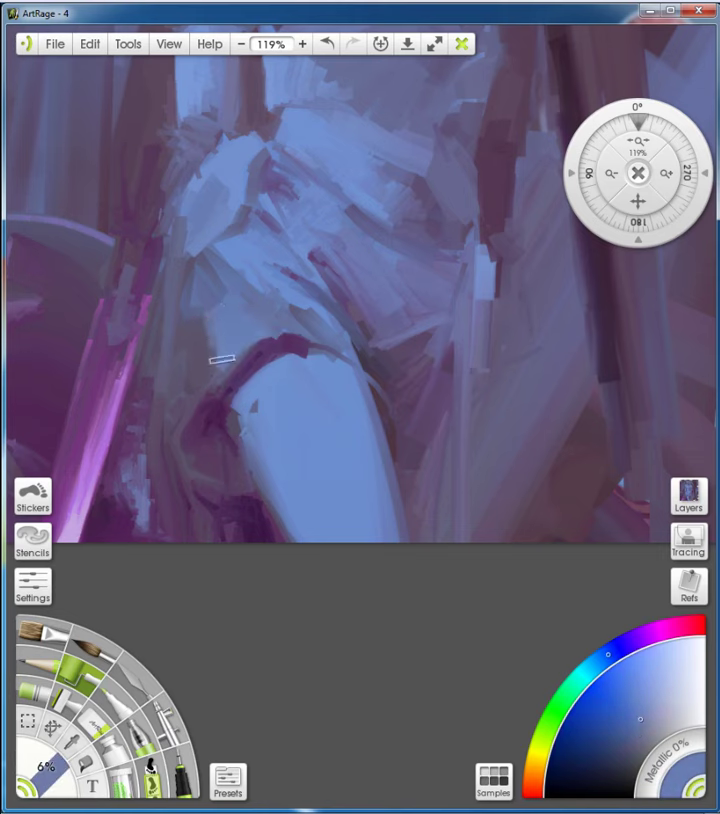
Shape the skirt's outer edge and hem shadow with sampled muted blue and dark purple strokes
left_click(176, 381, "alt")
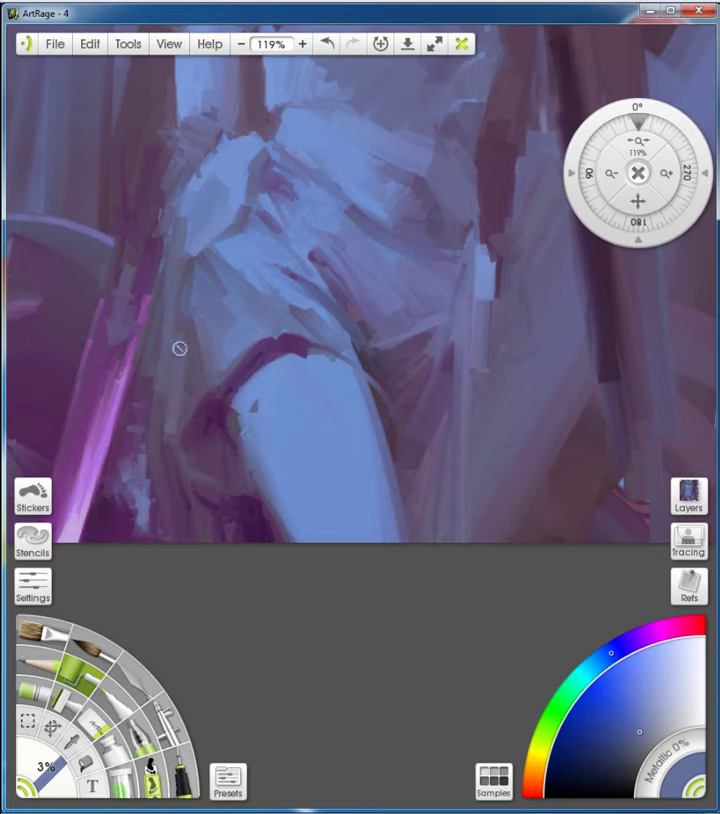
scroll(179, 347, "down", 10)
scroll(237, 358, "up", 8)
left_click(237, 358, "alt")
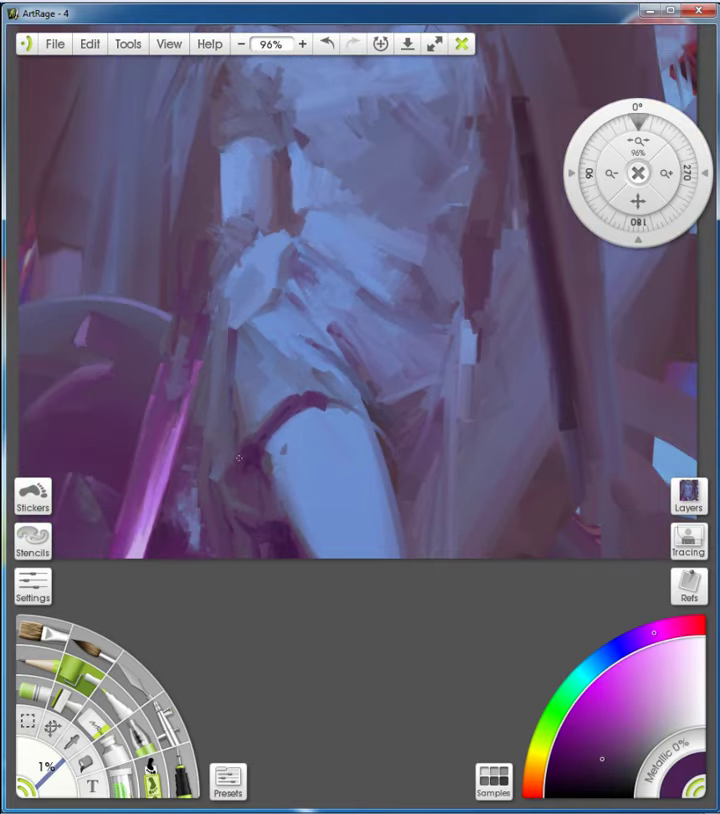
scroll(239, 458, "down", 4)
scroll(232, 317, "up", 5)
scroll(264, 286, "down", 6)
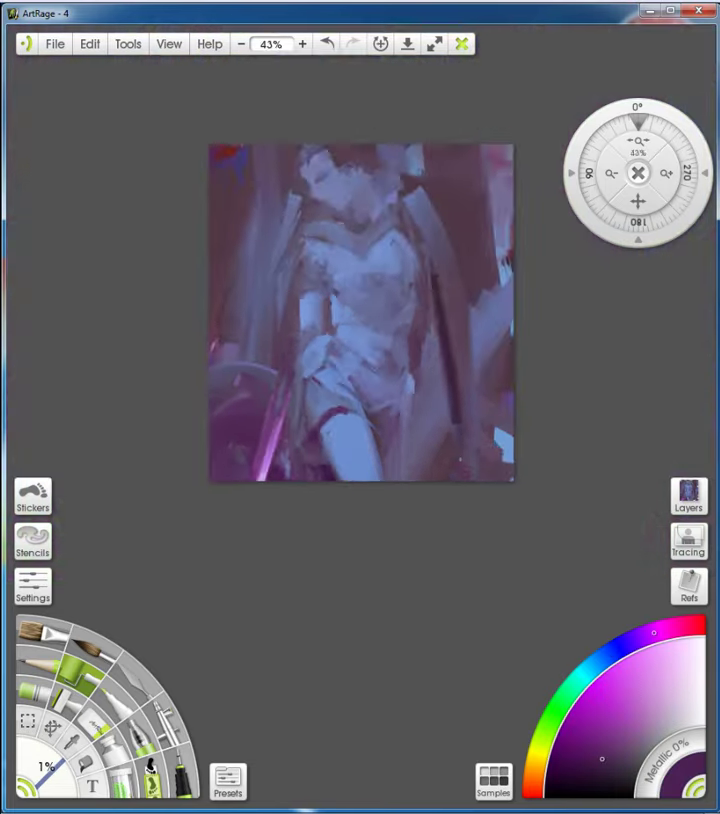
Smooth the bare thigh with sampled light blue strokes at 5% size
scroll(291, 458, "up", 6)
key("bracketright")
key("bracketright")
key("bracketright")
left_click(313, 462, "alt")
key("bracketleft")
key("bracketleft")
scroll(367, 626, "down", 6)
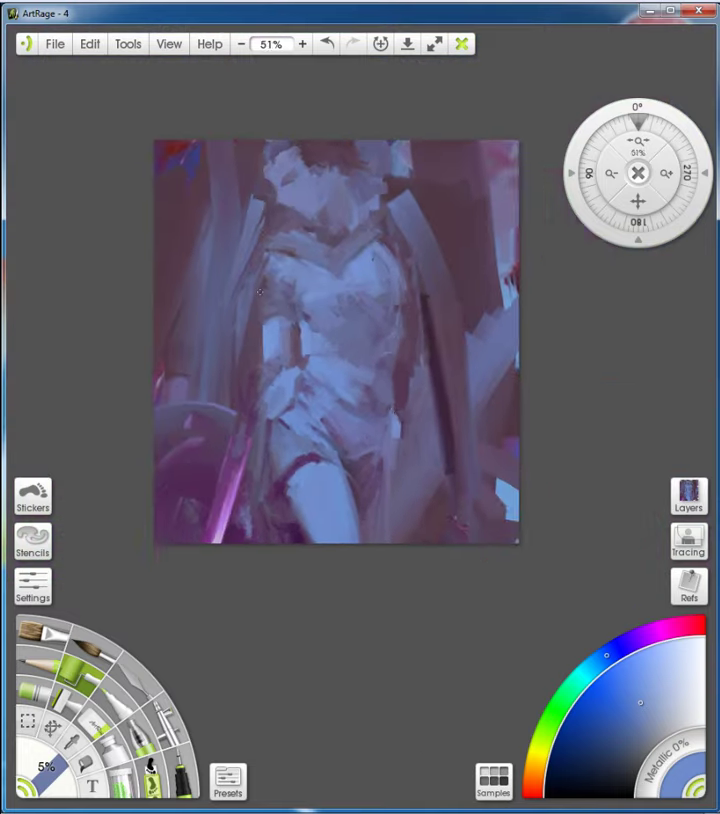
Carve the head's outline and rework the cloak's dark inner edge with sampled dark purple strokes at 5% size
scroll(367, 626, "up", 2)
left_click_drag(488, 323, 346, 243)
left_click(346, 243, "alt")
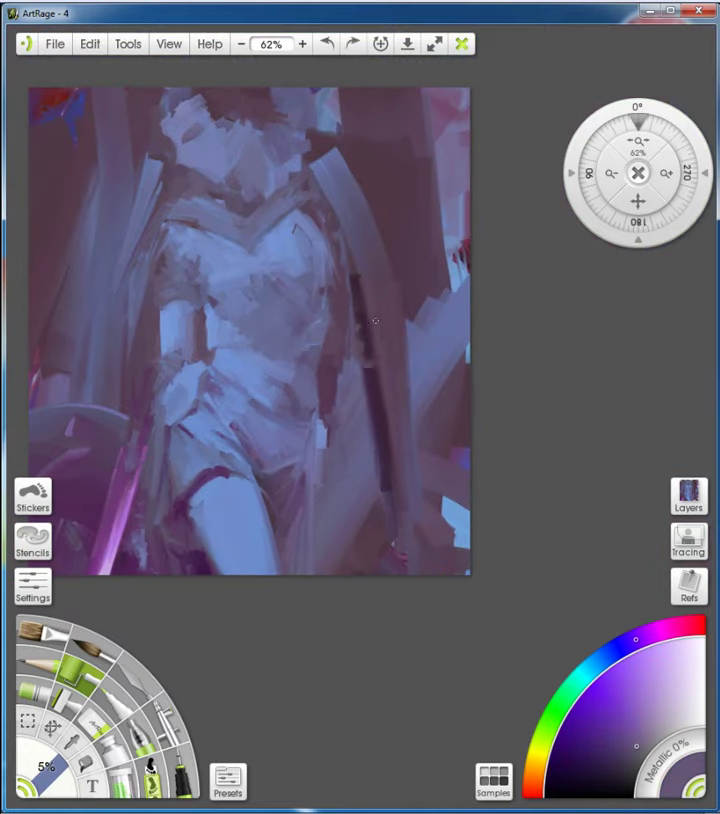
left_click(390, 415, "alt")
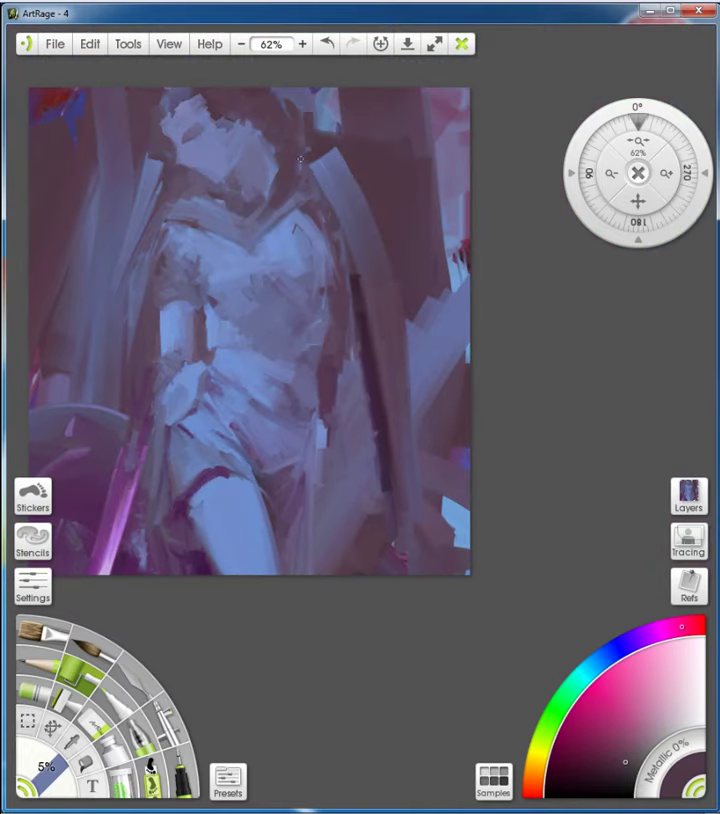
left_click(332, 408, "alt")
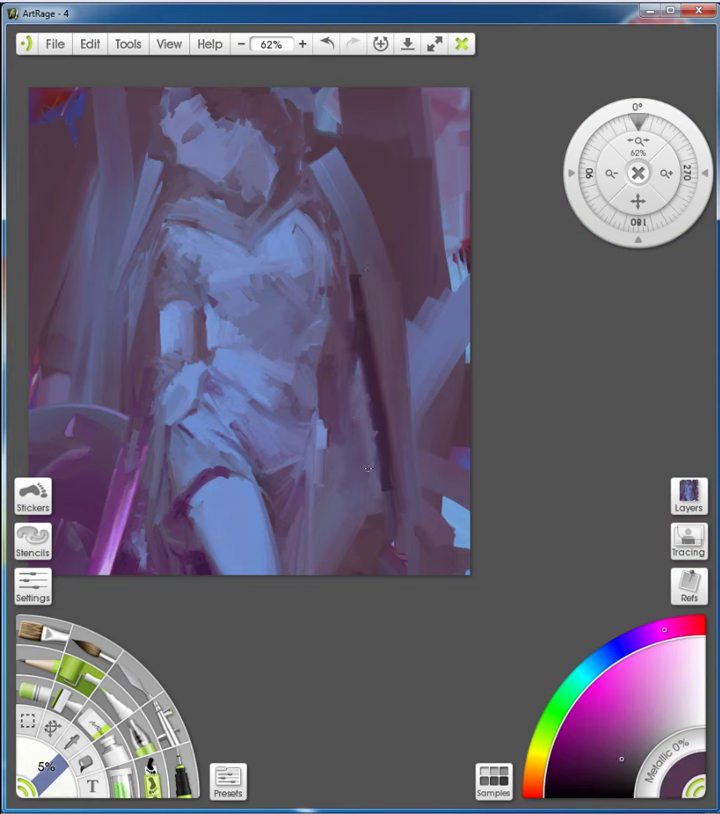
Paint the shadowed side of the face dark purple and lighten the neck with sampled blue at 5% size
scroll(340, 435, "down", 5)
scroll(349, 317, "up", 4)
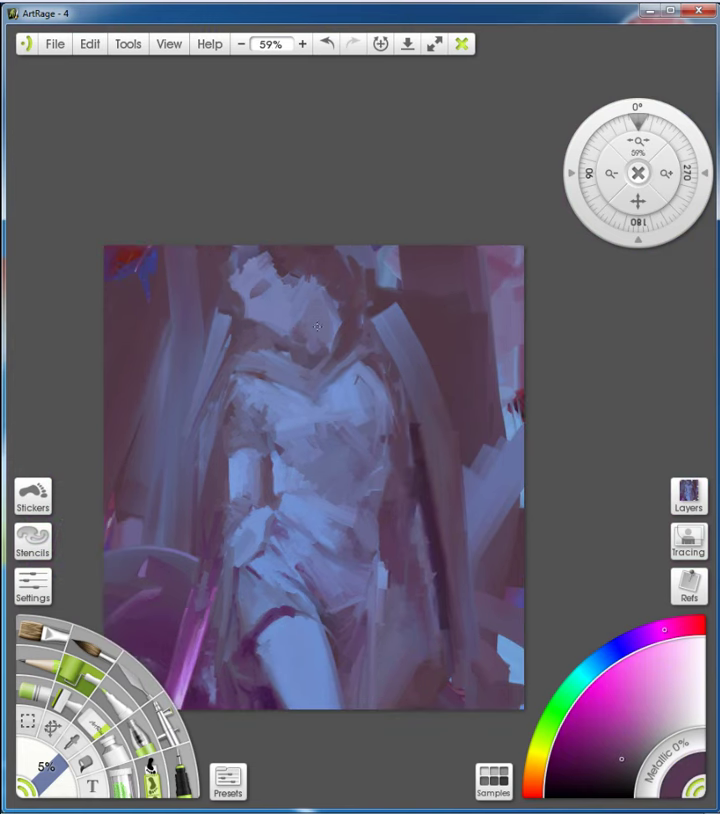
left_click(274, 332, "alt")
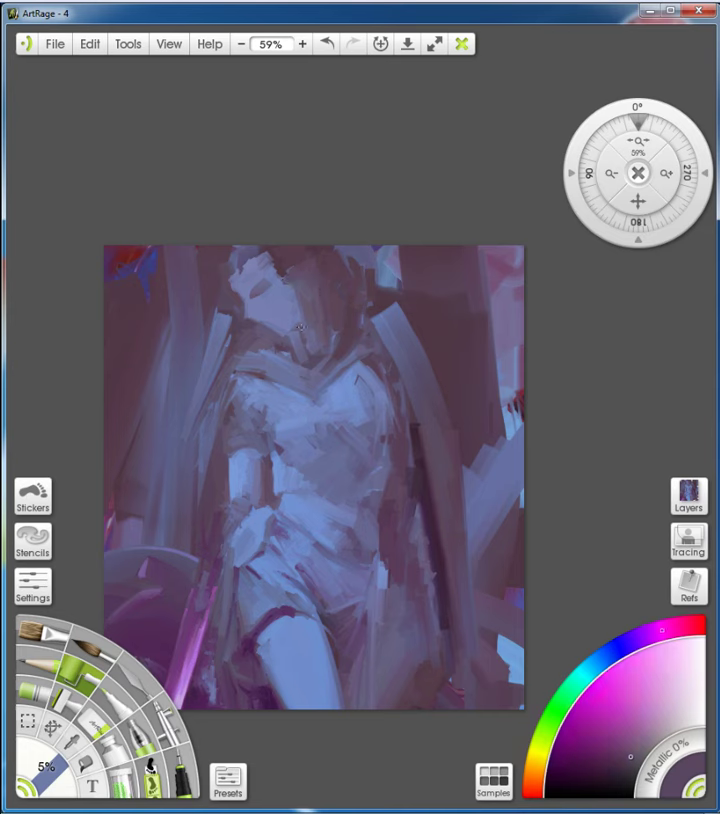
left_click(310, 349, "alt")
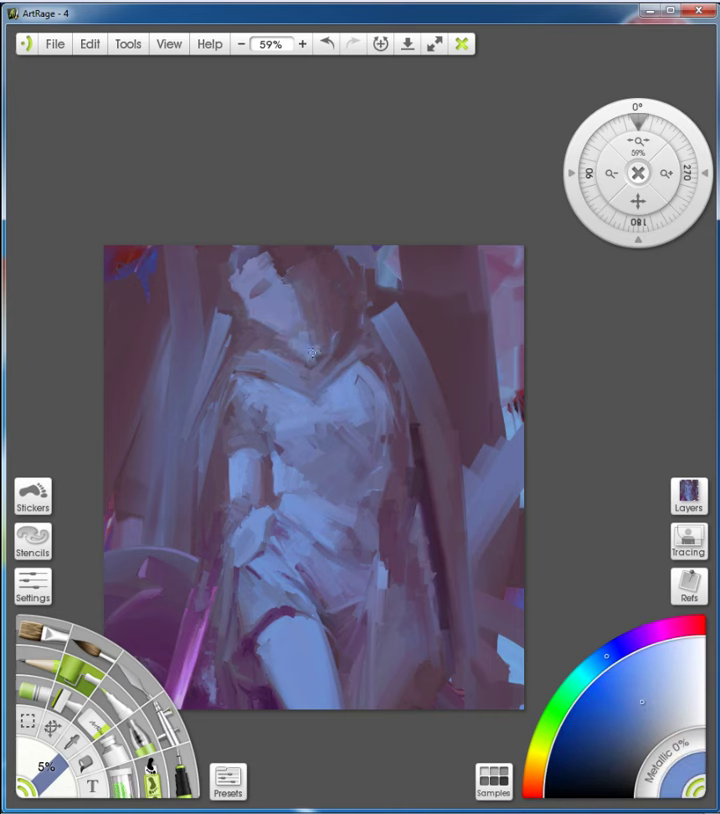
left_click(391, 449, "alt")
scroll(386, 373, "down", 3)
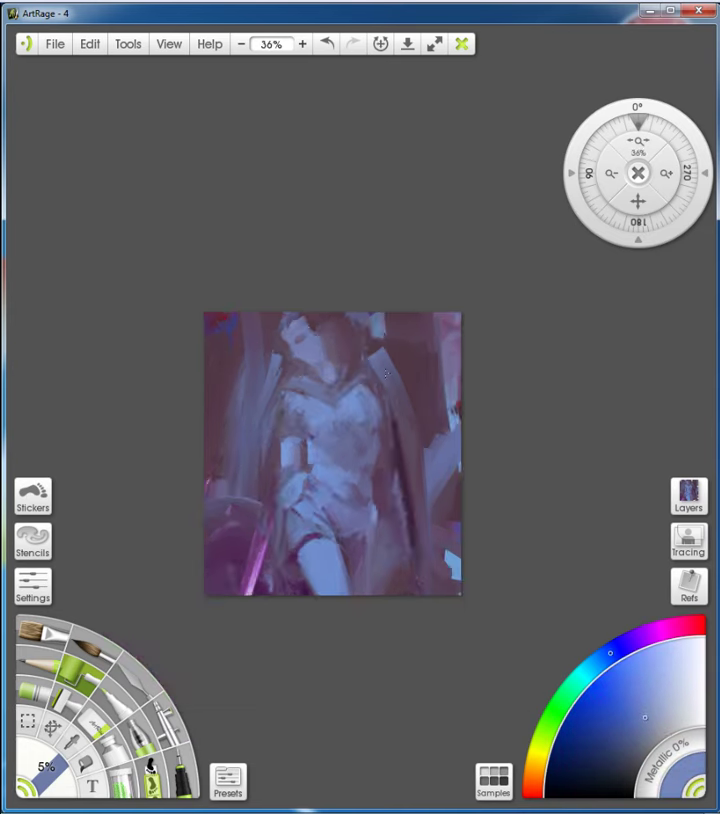
Block in the cloak's interior beside the waist and hip with sampled dark purple strokes at 5% size
scroll(386, 373, "up", 3)
left_click(309, 301, "alt")
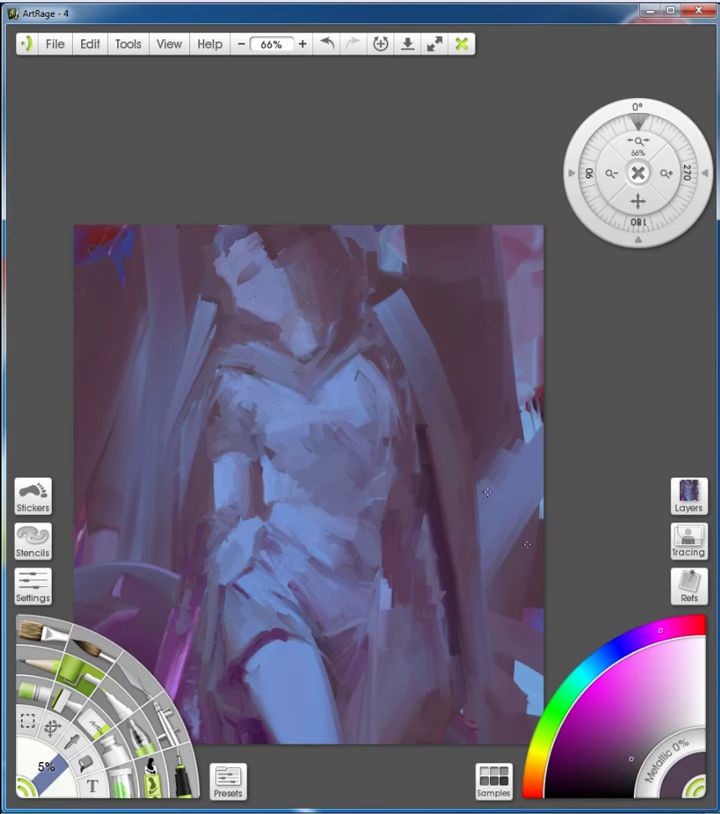
left_click_drag(521, 569, 491, 479)
left_click_drag(386, 468, 388, 518)
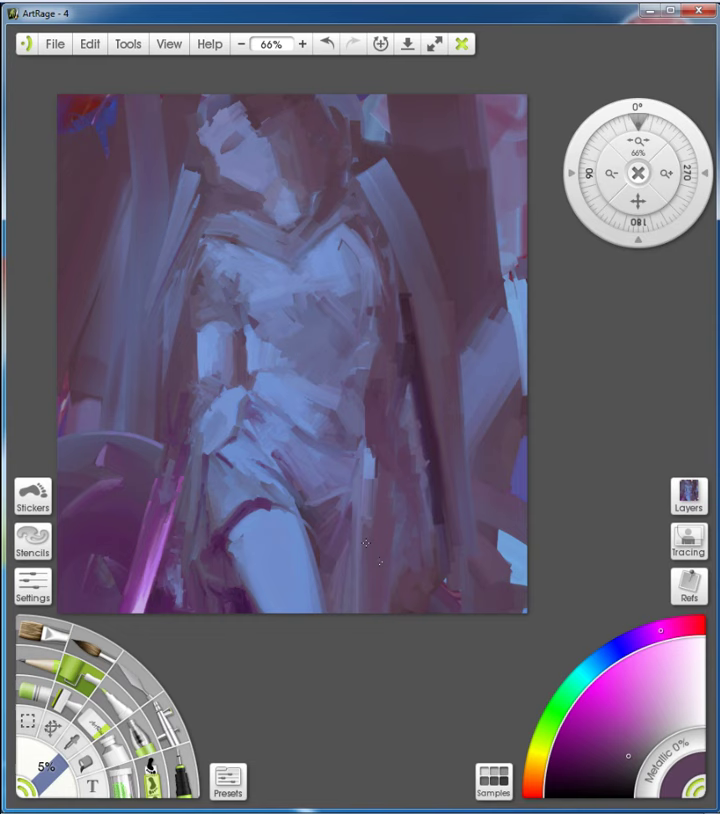
Paint the hanging skirt folds between the thigh and the cloak with sampled purples at 1% and 4% size
left_click(341, 578, "alt")
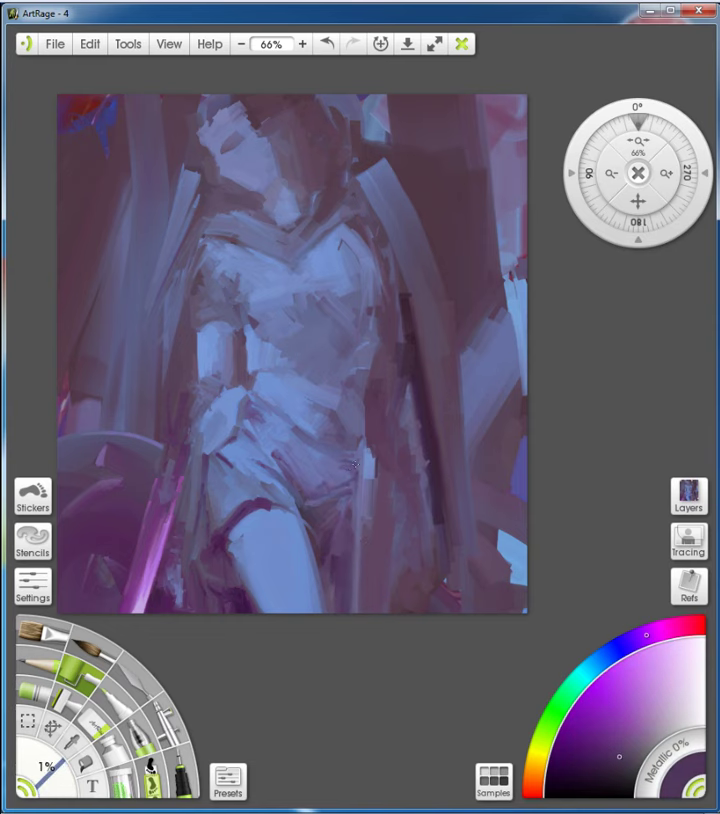
scroll(383, 449, "down", 3)
scroll(375, 450, "up", 4)
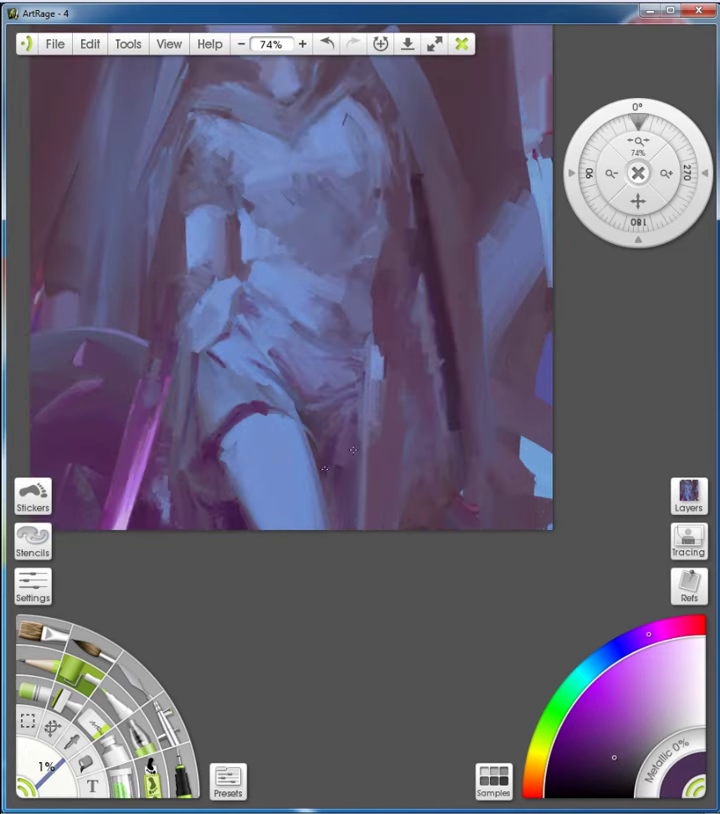
left_click(379, 505, "alt")
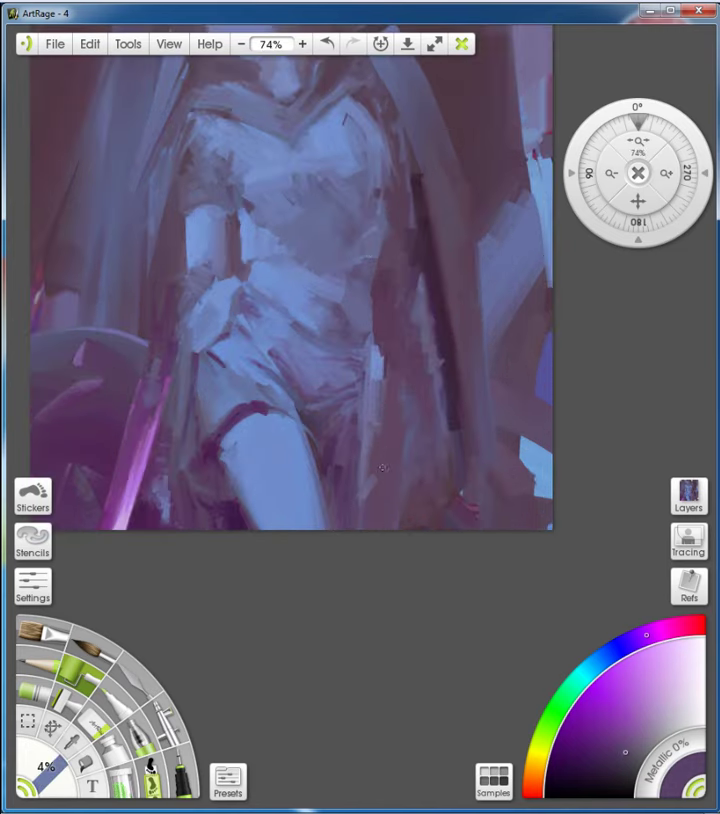
left_click_drag(381, 472, 363, 434)
left_click(365, 491, "alt")
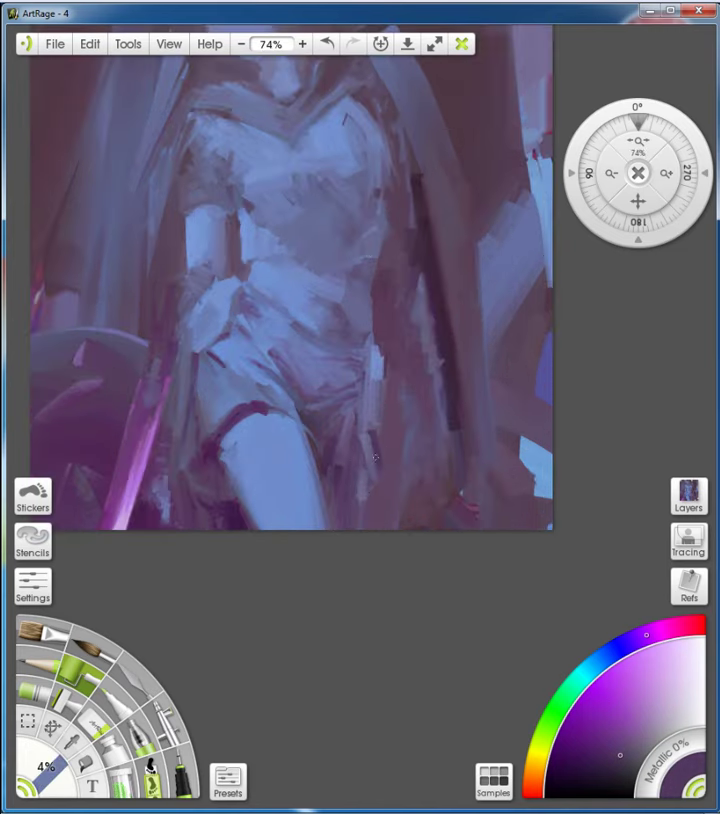
left_click(382, 429, "alt")
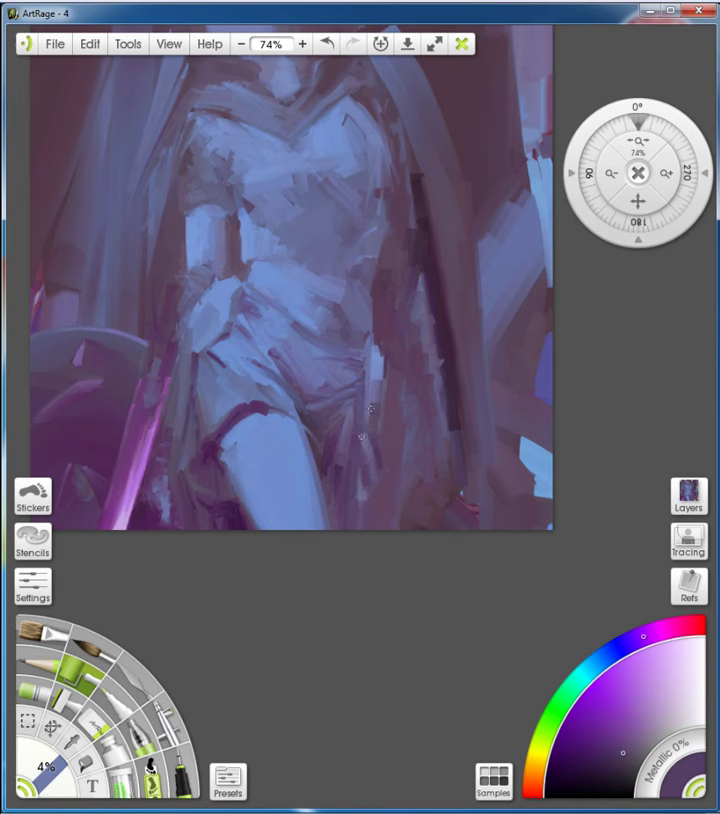
Sharpen the gathered folds at the hip with fine sampled dark purple strokes at 1% size
scroll(382, 429, "up", 2)
left_click(363, 389, "alt")
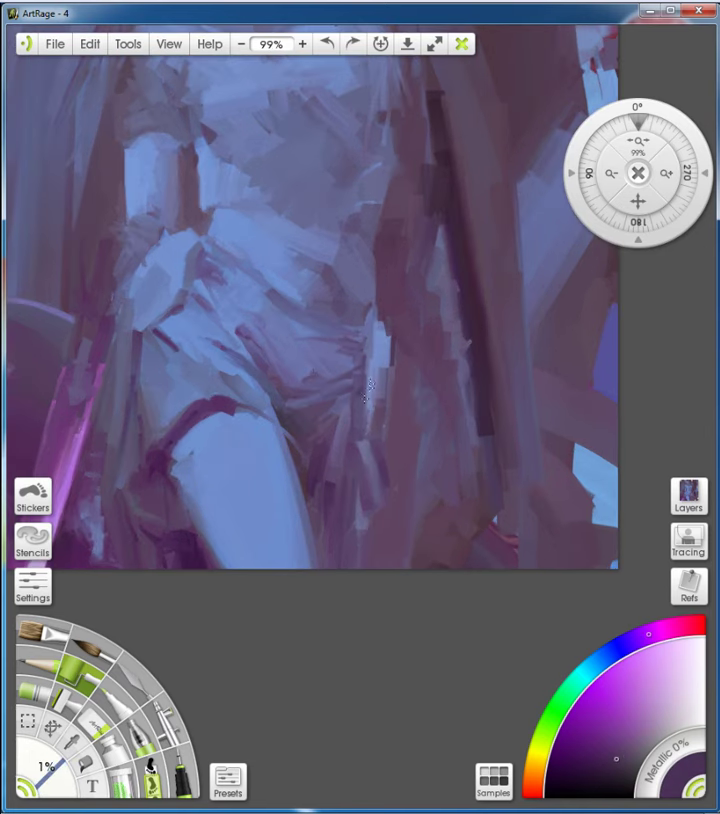
scroll(339, 361, "down", 2)
scroll(370, 292, "up", 4)
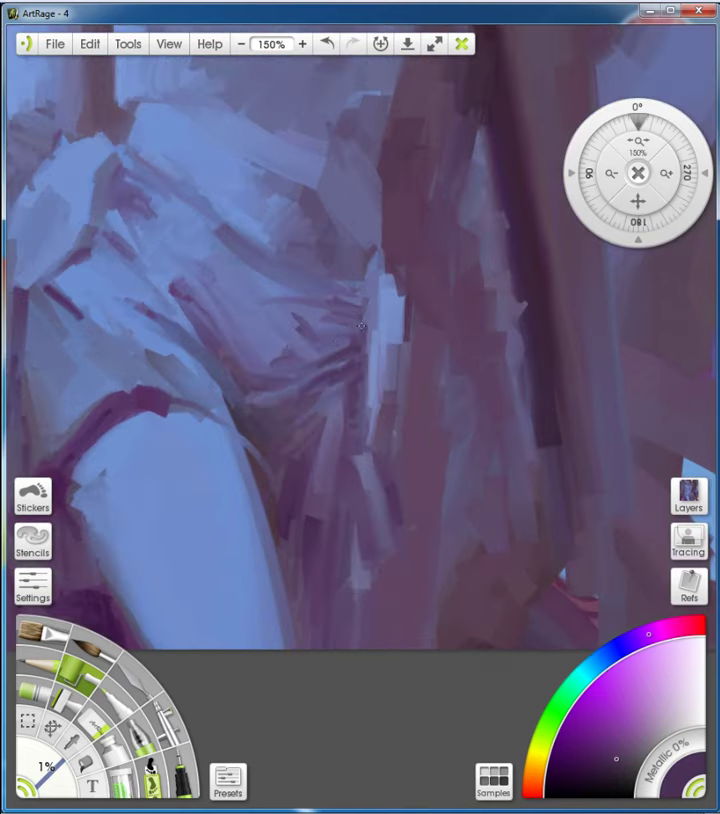
Model the fabric stretched across the hip with sampled blue and violet-blue strokes at 1% and 2% size
left_click(370, 292, "alt")
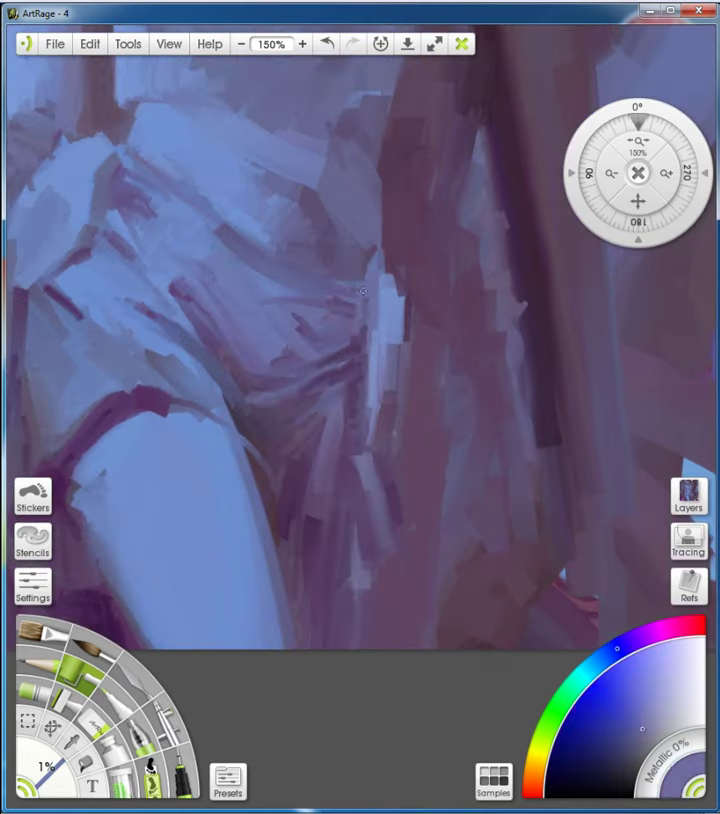
left_click(276, 236, "alt")
left_click(260, 178, "alt")
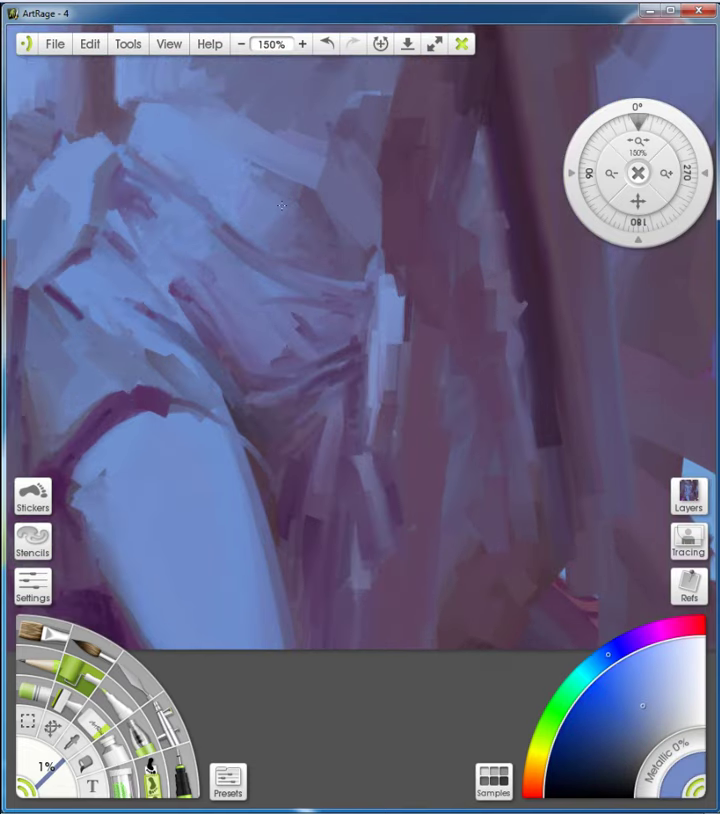
key("bracketright")
key("bracketleft")
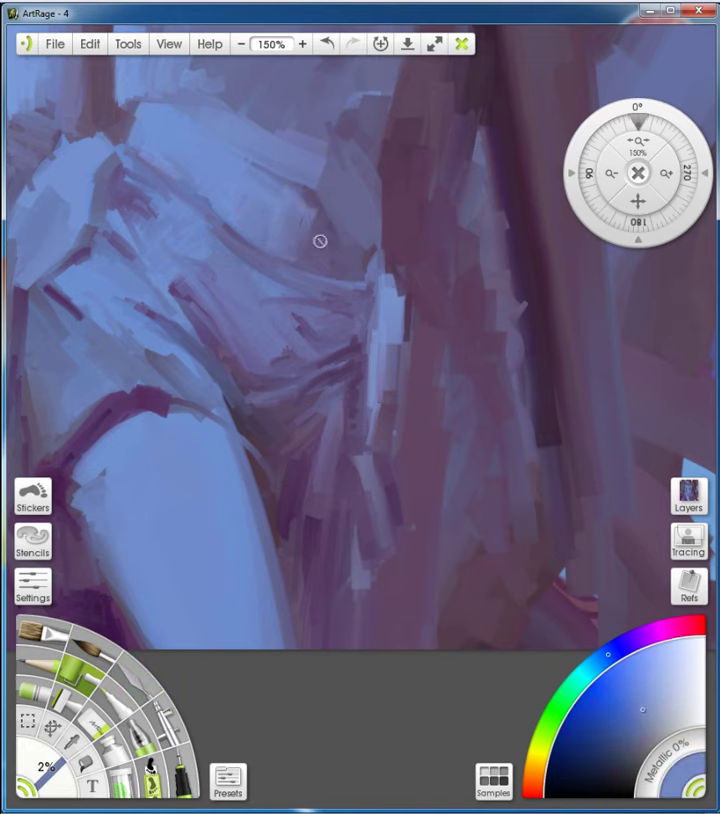
left_click(320, 241, "alt")
scroll(319, 245, "down", 1)
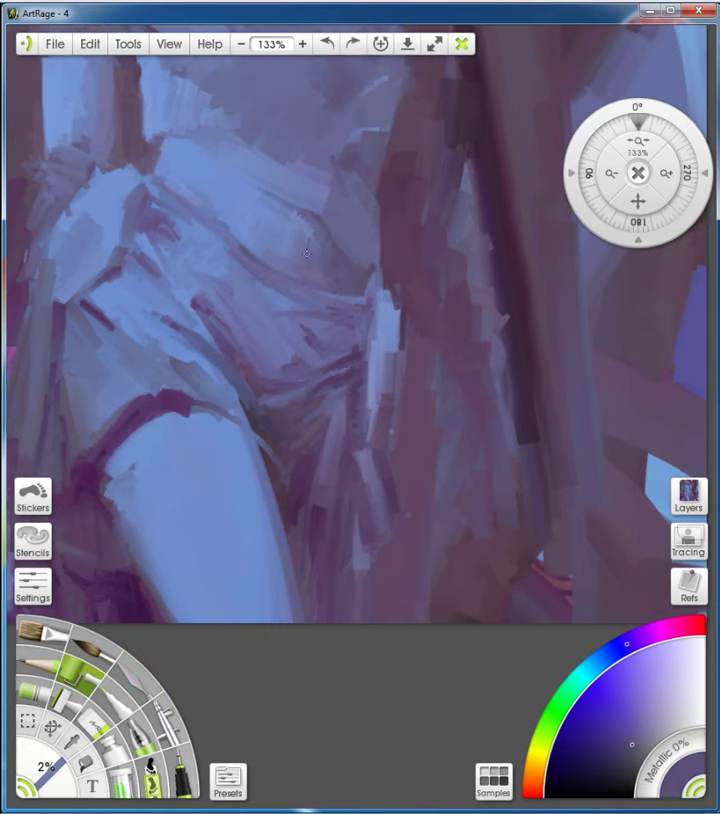
left_click(319, 269, "alt")
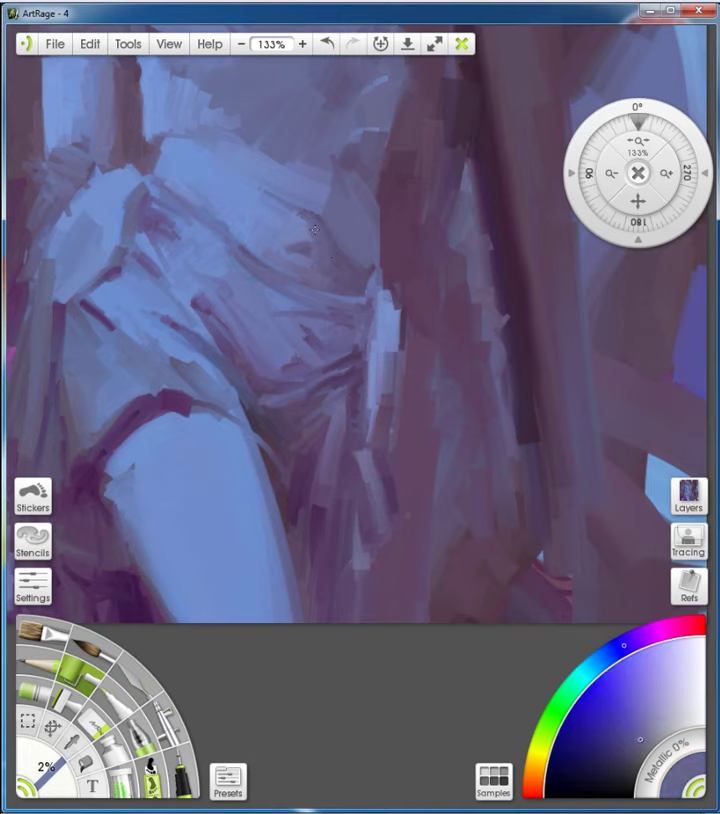
Define the light cloth panel over the hip and its shadow edge with blue strokes, varying the size between 5% and 1%
scroll(409, 332, "down", 5)
scroll(409, 332, "up", 5)
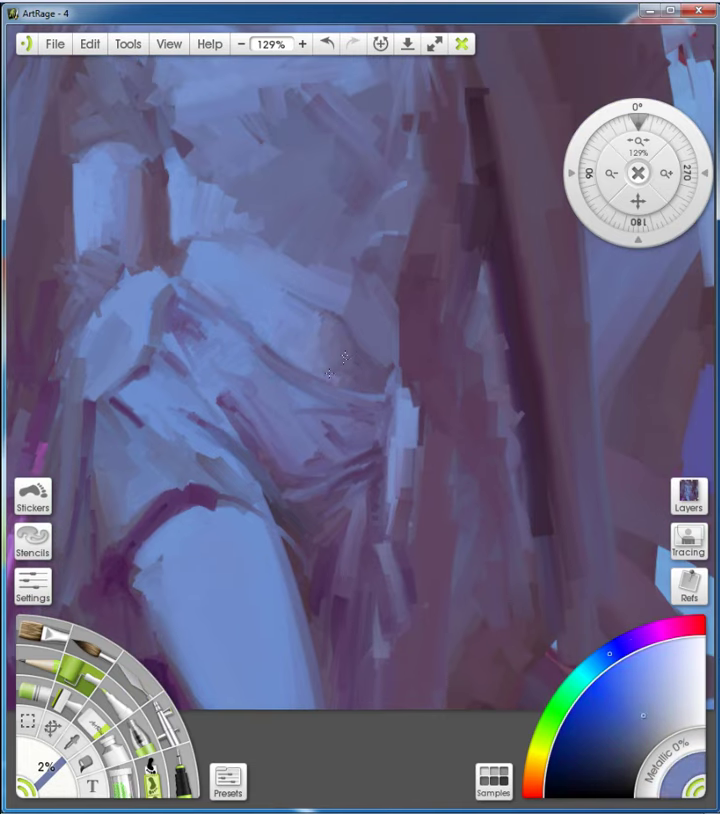
key("bracketleft")
key("bracketleft")
key("bracketleft")
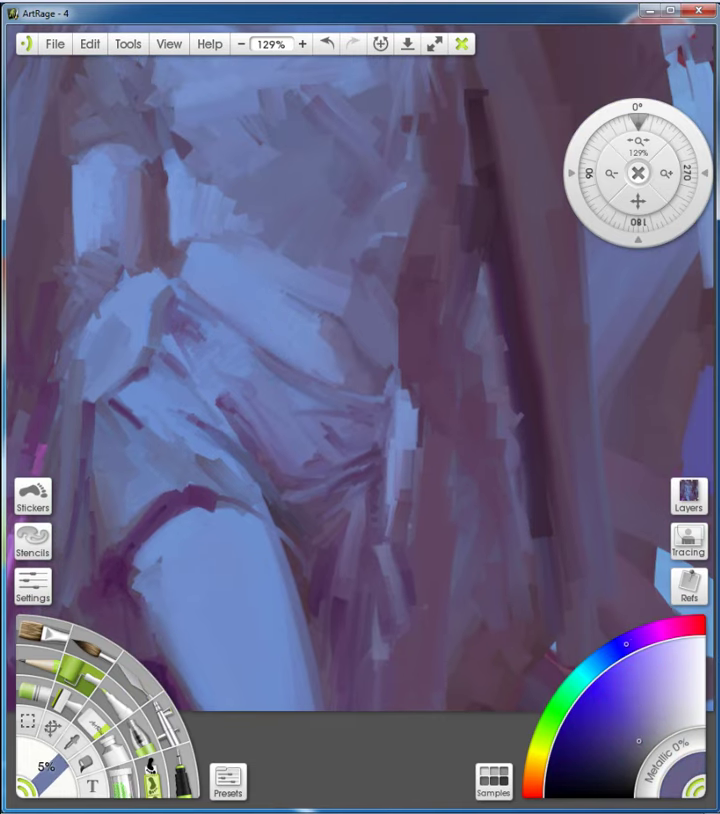
scroll(401, 406, "down", 5)
scroll(401, 406, "up", 5)
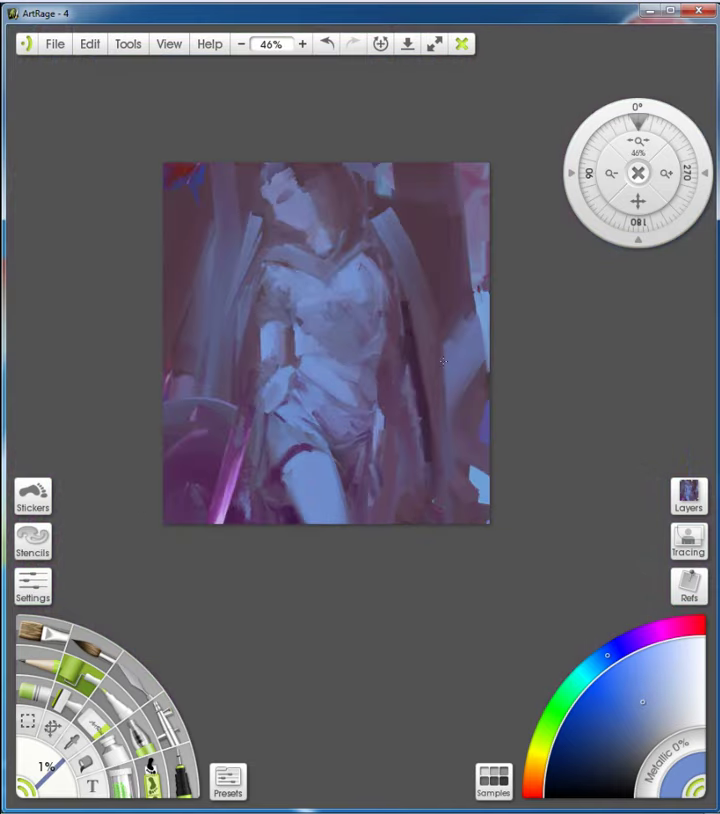
Darken the cloak beside the waist and touch up the light cloth at the hip with sampled colours at 1% size
left_click(253, 303, "alt")
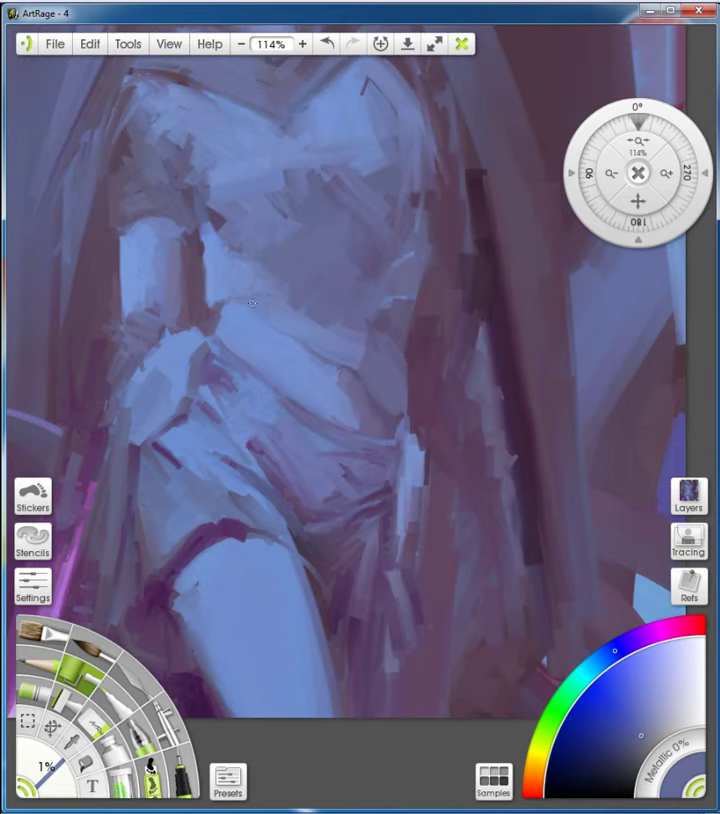
scroll(283, 316, "down", 3)
left_click(393, 389, "alt")
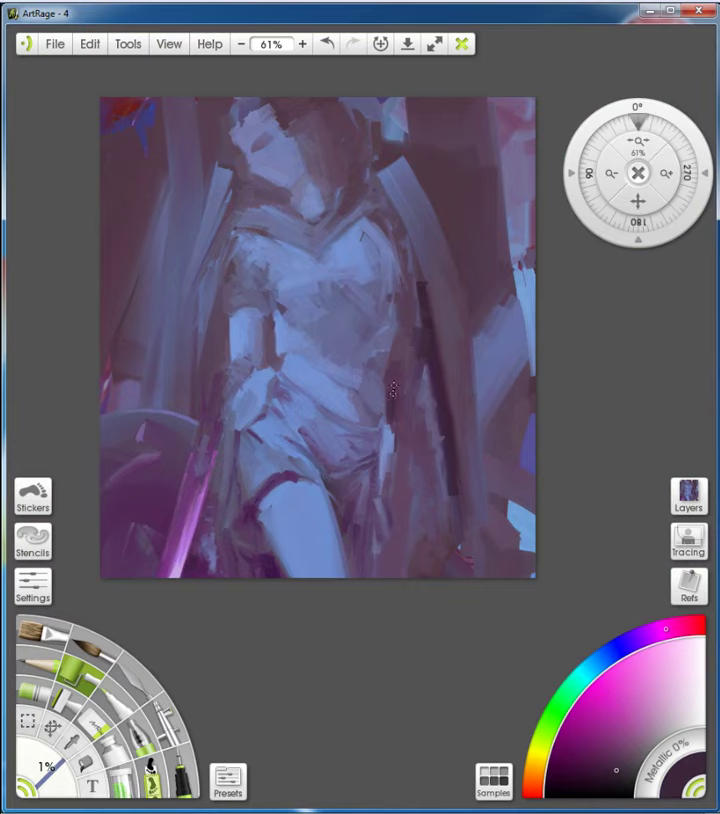
scroll(409, 440, "up", 2)
left_click(222, 350, "alt")
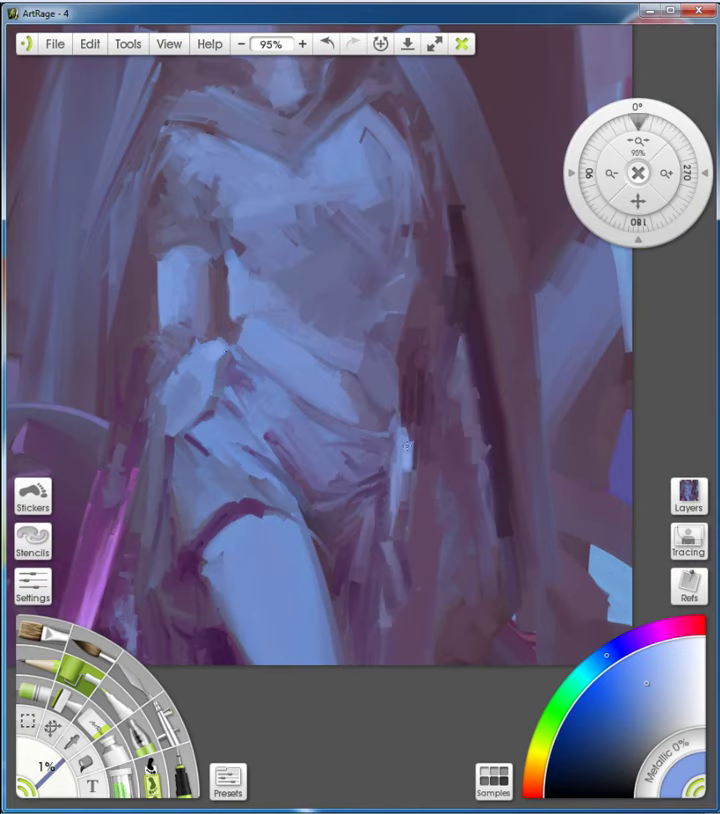
scroll(407, 445, "down", 3)
left_click(429, 438, "alt")
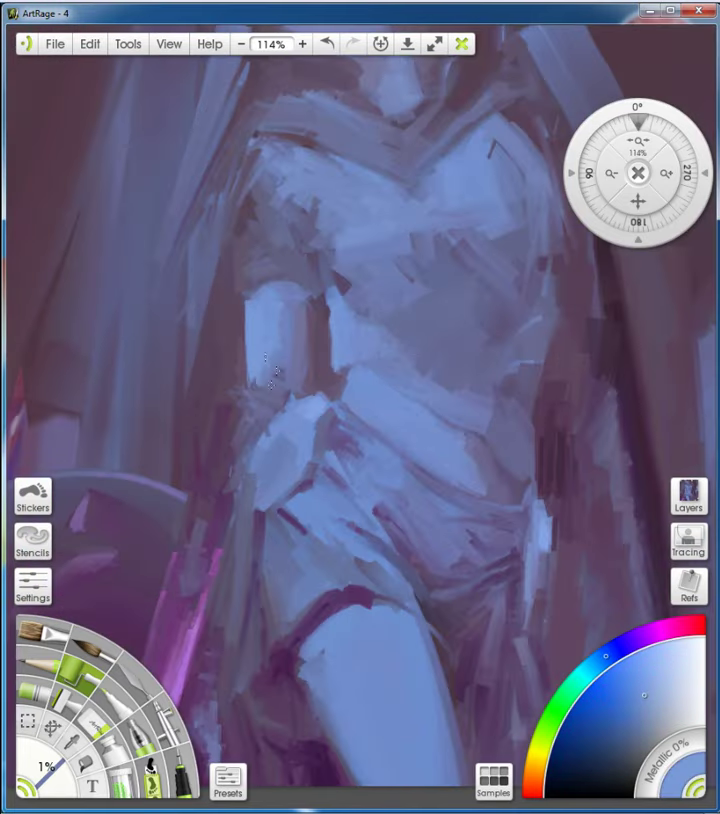
Refine the lower forearm and the ragged cuff at the wrist with sampled blue strokes at 1% size
scroll(281, 409, "up", 4)
left_click(281, 409, "alt")
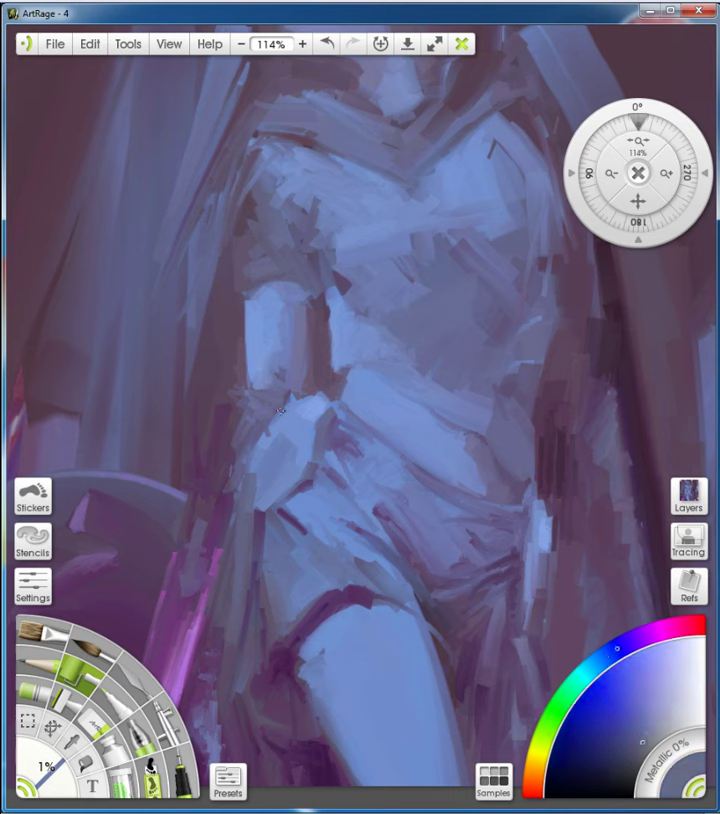
left_click(268, 426, "alt")
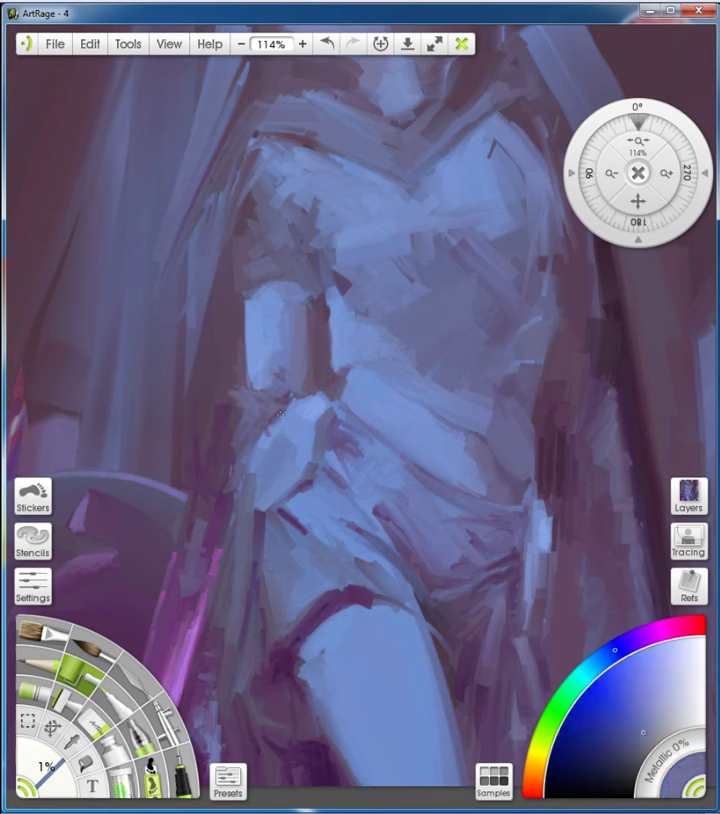
left_click(280, 414, "alt")
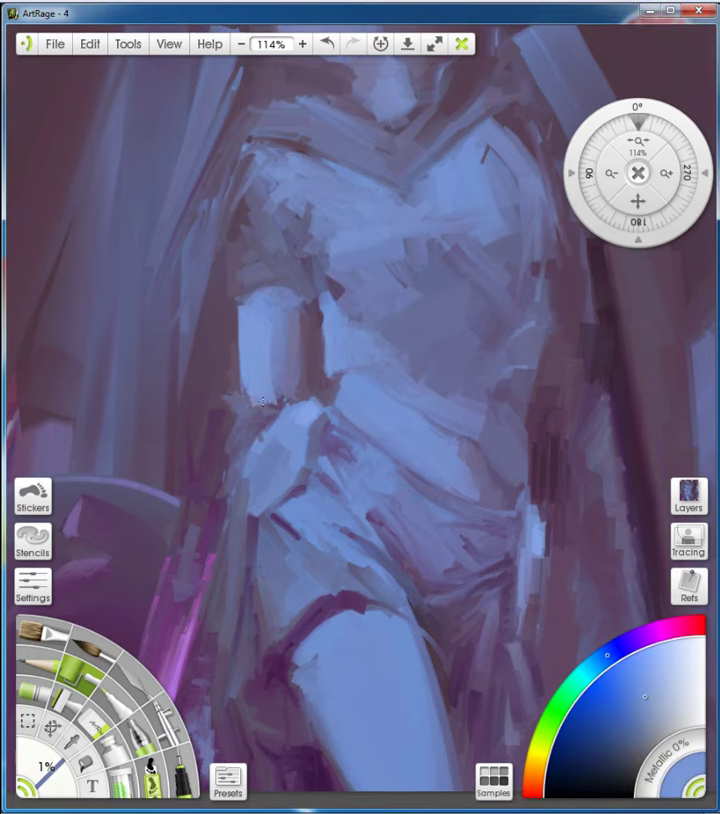
left_click(235, 417, "alt")
Rework the drapery and the light blue patch between the magenta beam and the thigh with 1% strokes
scroll(235, 417, "down", 5)
scroll(174, 428, "up", 5)
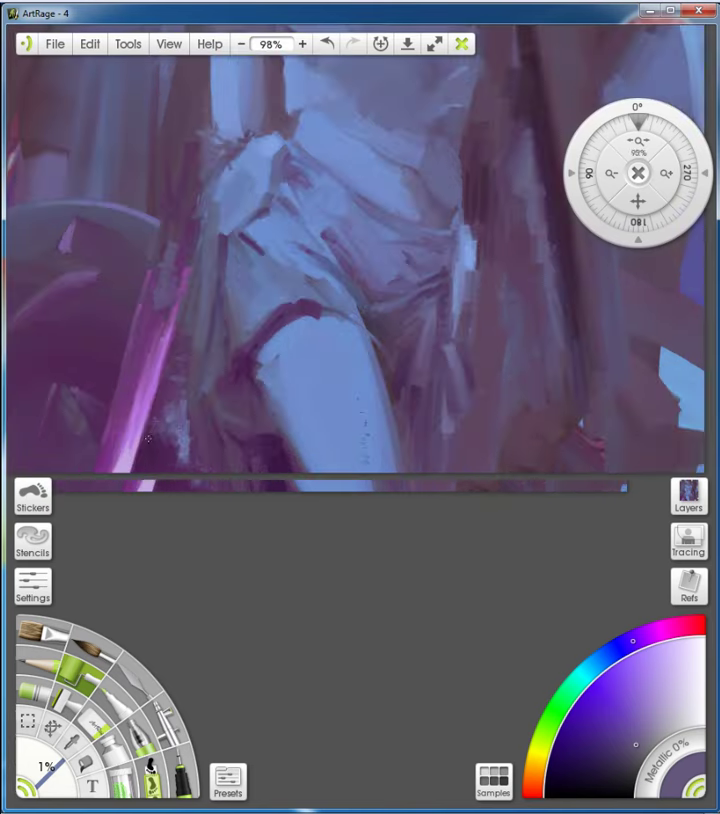
scroll(174, 428, "up", 1)
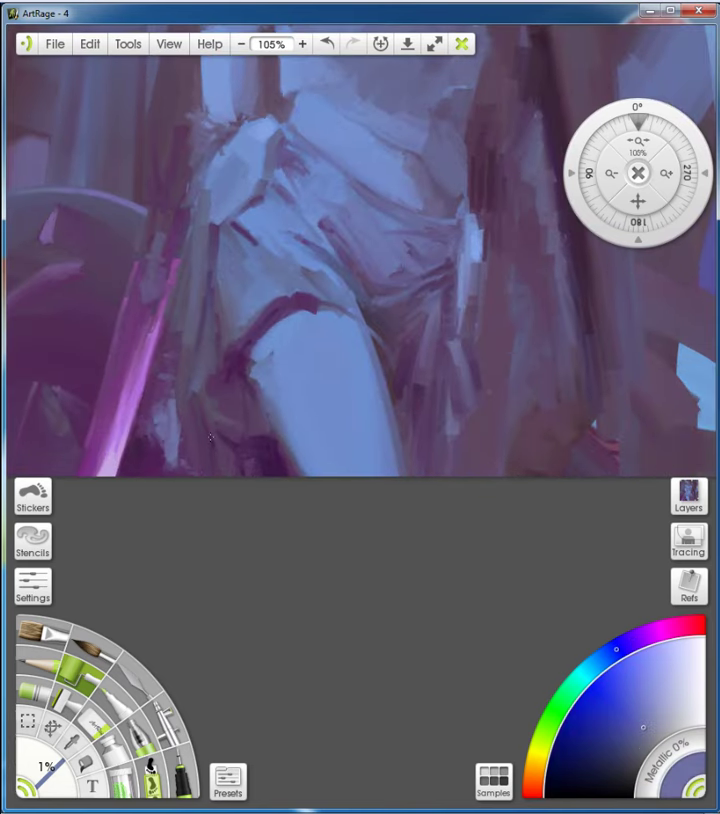
scroll(211, 437, "up", 3)
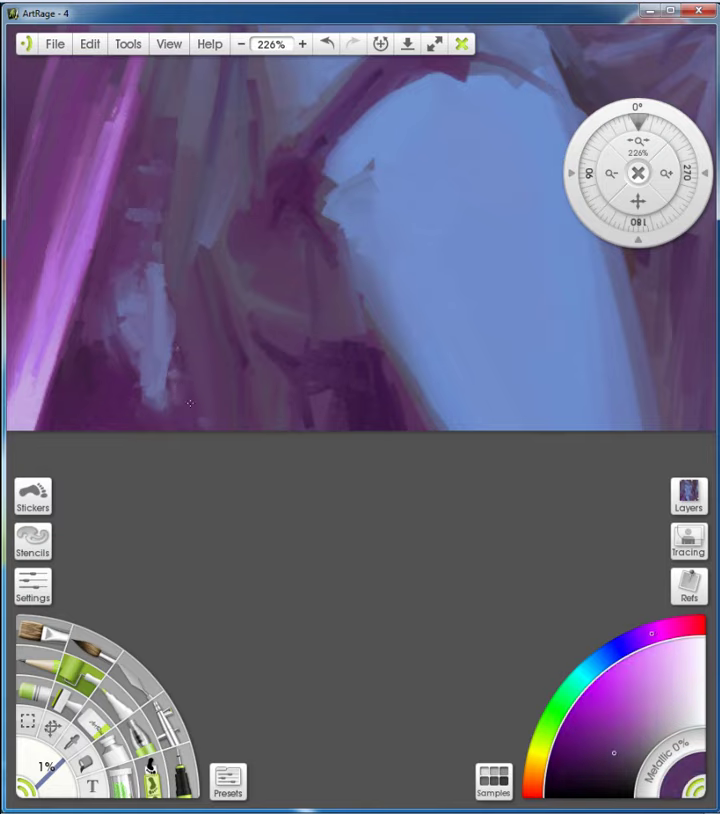
scroll(176, 353, "down", 4)
scroll(130, 394, "up", 3)
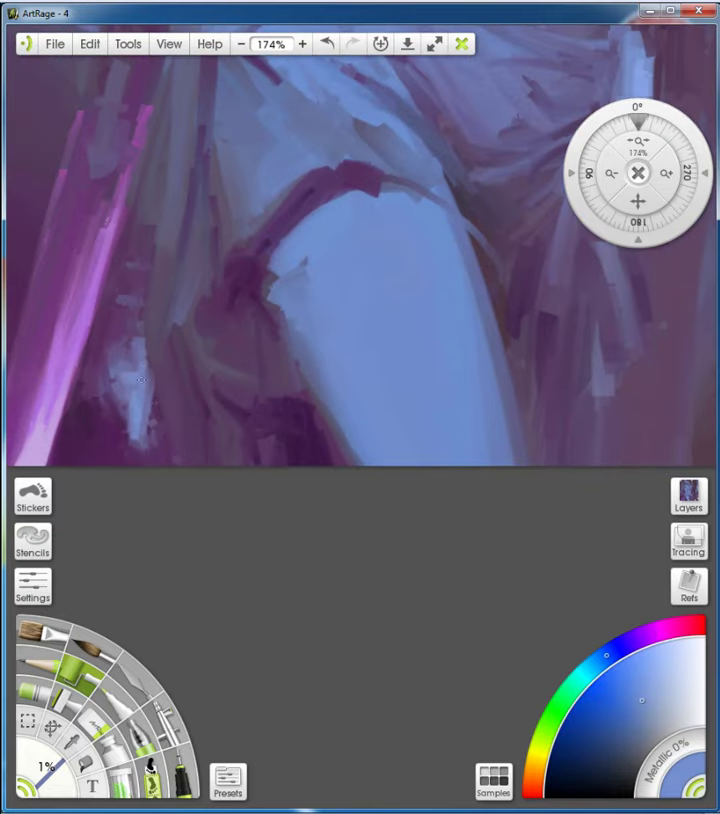
Block in folds on the short sleeve of the bent arm with sampled blue and violet strokes, raising the size from 1% to 2%
scroll(142, 380, "down", 3)
scroll(120, 440, "up", 3)
scroll(65, 430, "up", 1)
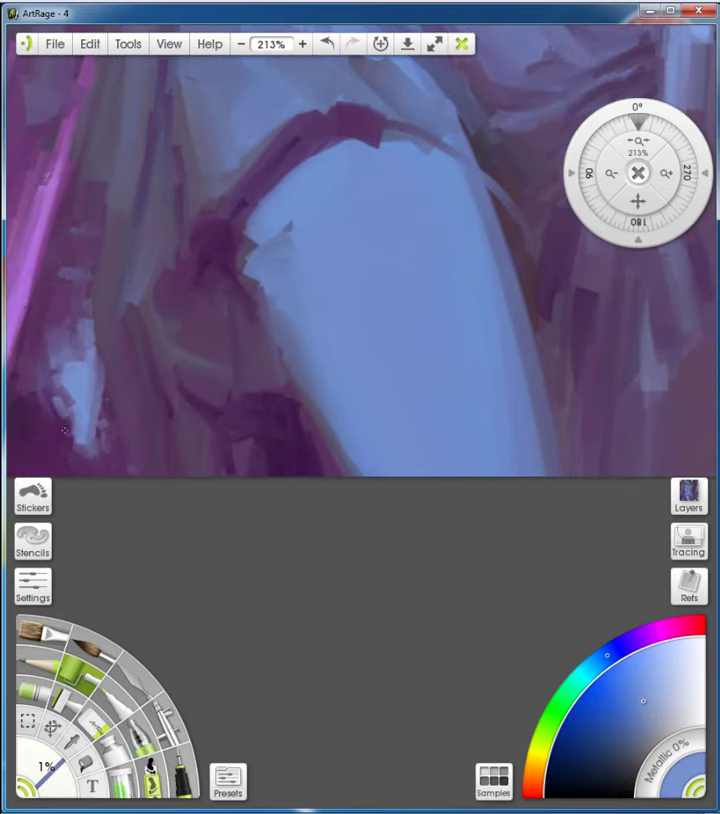
scroll(68, 387, "down", 4)
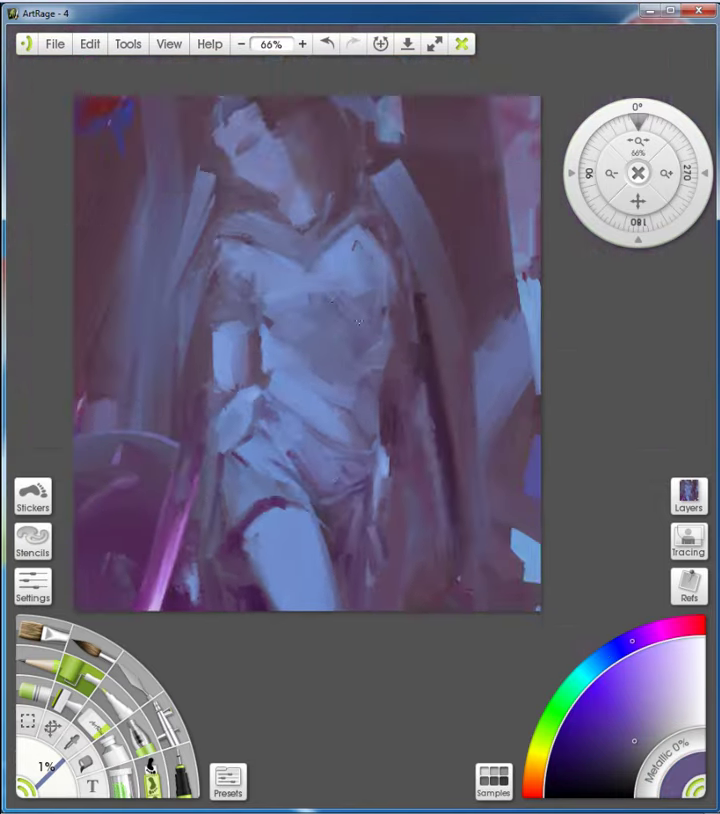
scroll(250, 304, "up", 2)
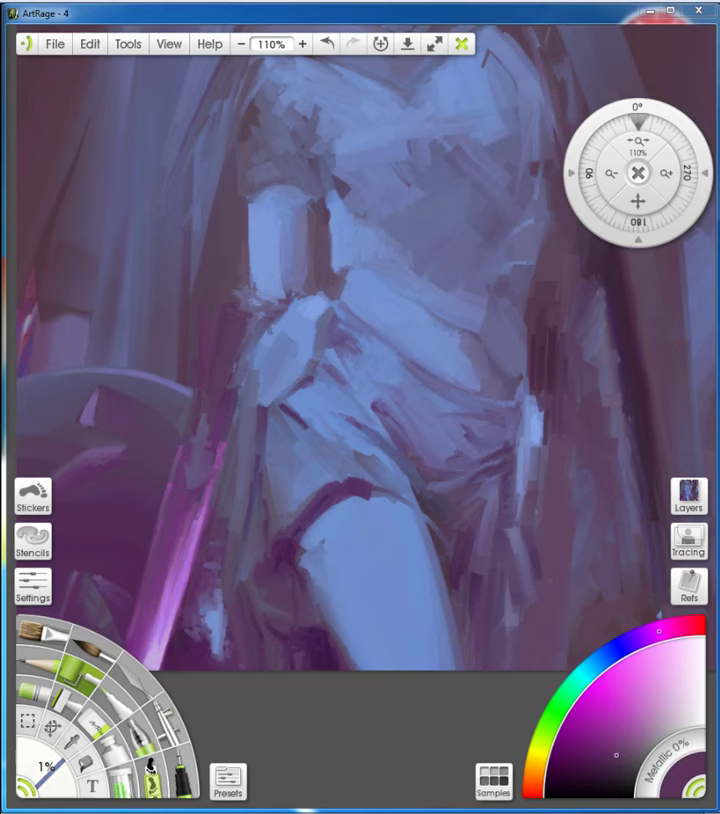
scroll(327, 288, "down", 1)
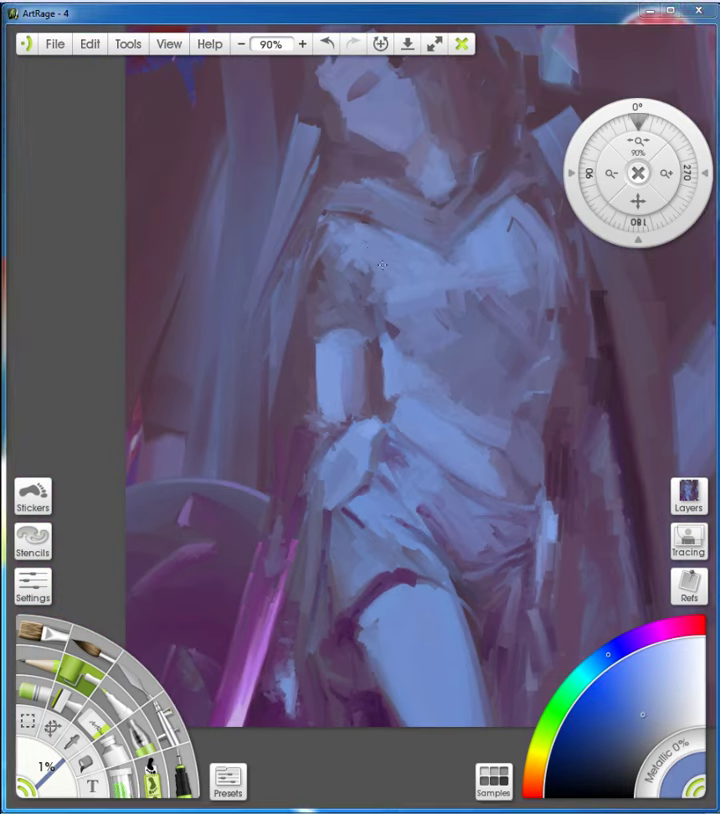
key("bracketleft")
key("bracketleft")
key("bracketleft")
key("bracketleft")
key("bracketleft")
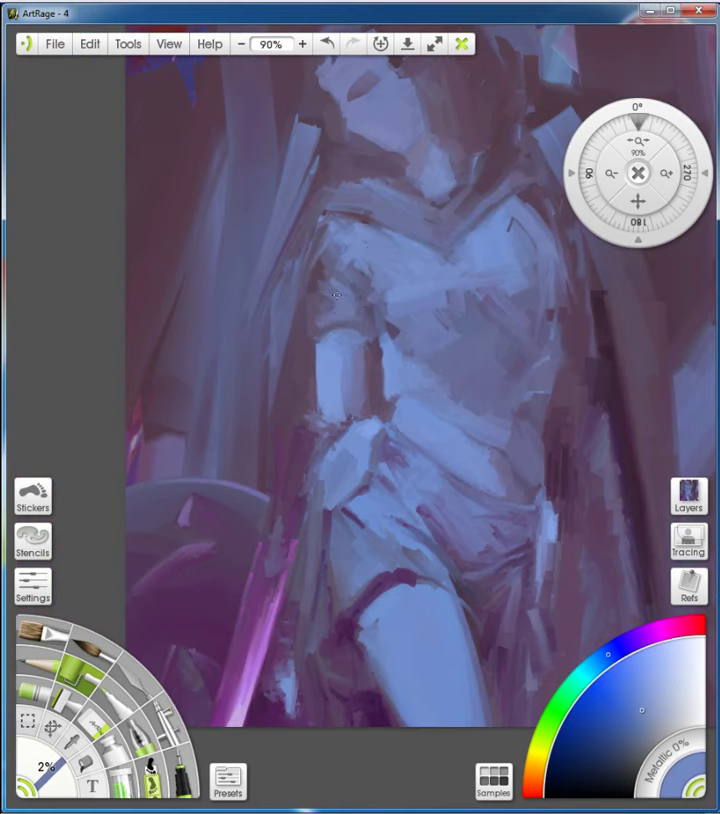
left_click(357, 277, "alt")
left_click(321, 298, "alt")
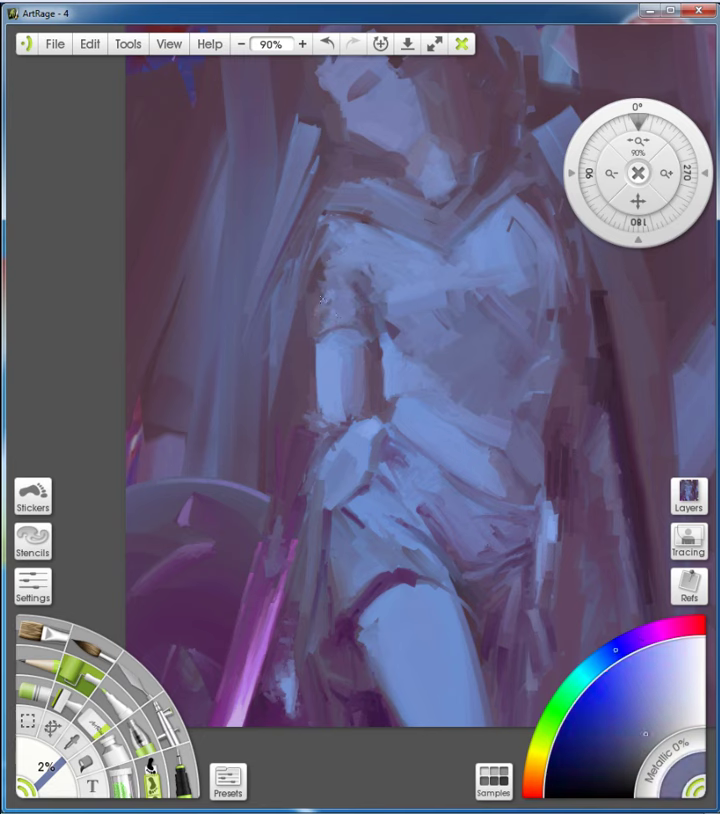
Refine the sleeve's shoulder, outer edge and adjoining cloak folds with sampled blues and purples, reducing the size to 1%
key("ctrl+equal")
left_click(329, 233, "alt")
scroll(220, 143, "down", 5)
scroll(181, 231, "up", 4)
left_click(307, 301, "alt")
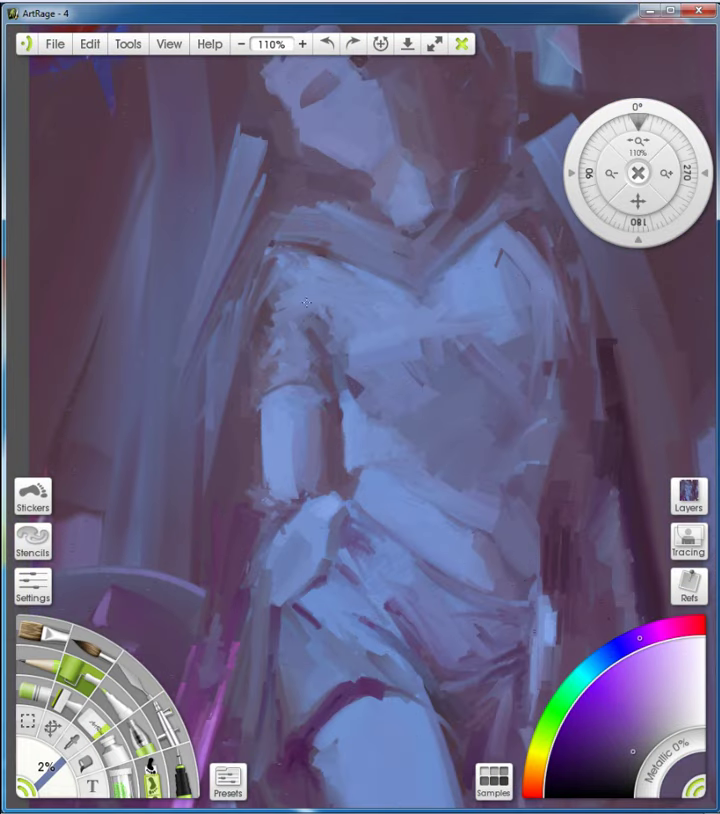
left_click(299, 310, "alt")
key("bracketleft")
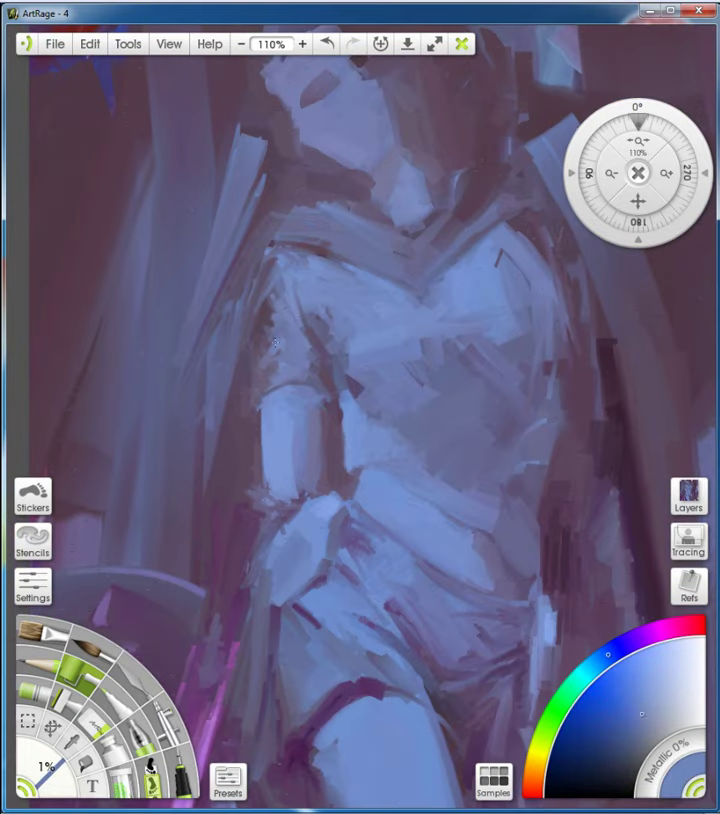
scroll(281, 332, "down", 1)
left_click(281, 332, "alt")
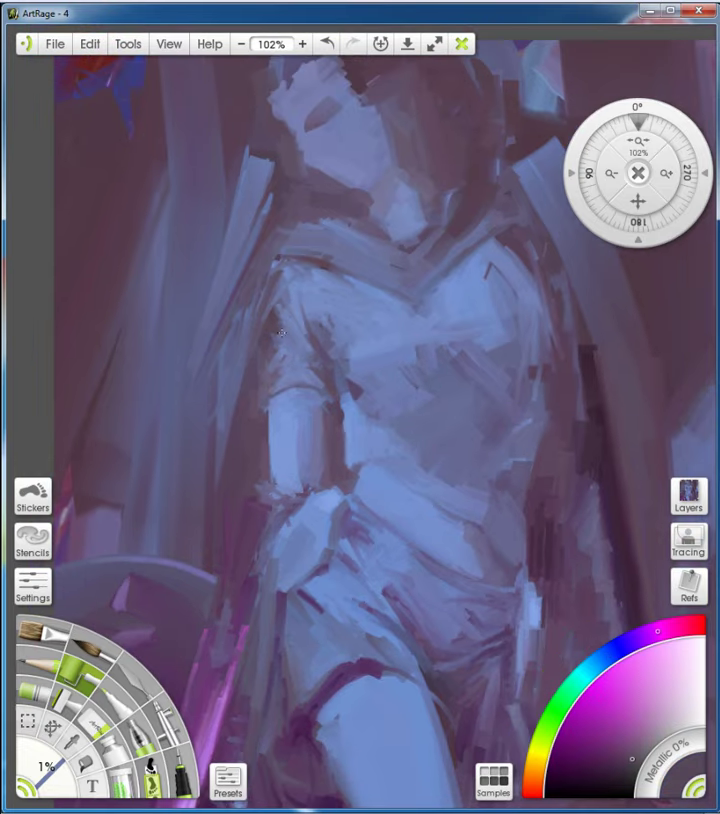
left_click(307, 268, "alt")
left_click(258, 291, "alt")
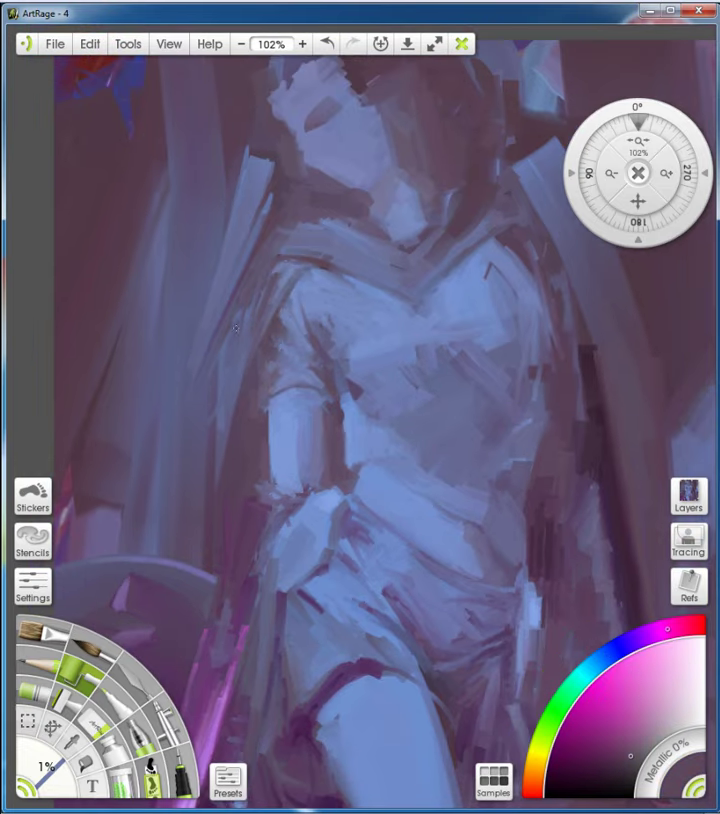
Scribble dark textured strokes over the hanging forearm and hand against the cloak at 1% size
scroll(287, 371, "down", 5)
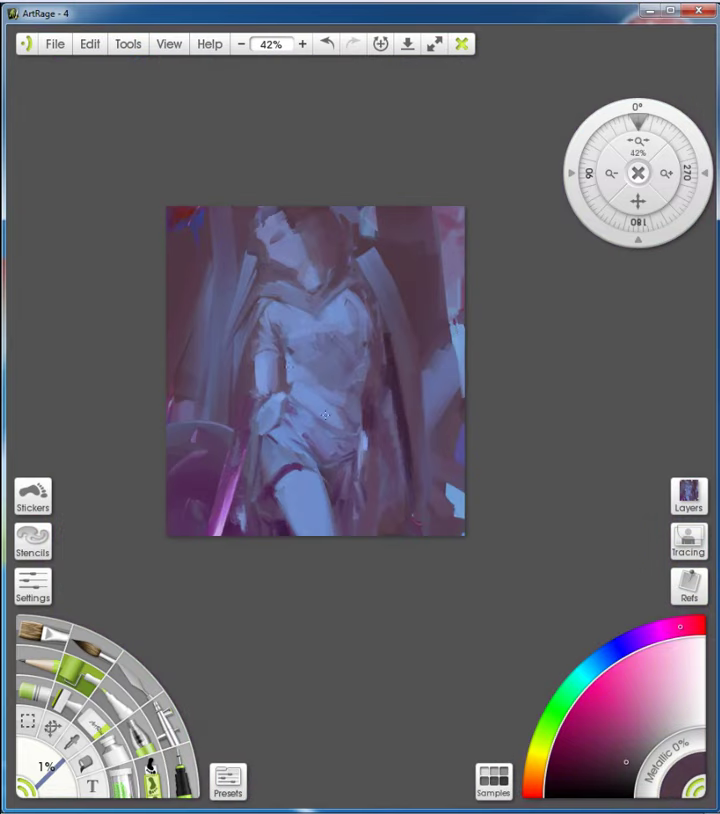
scroll(362, 333, "up", 3)
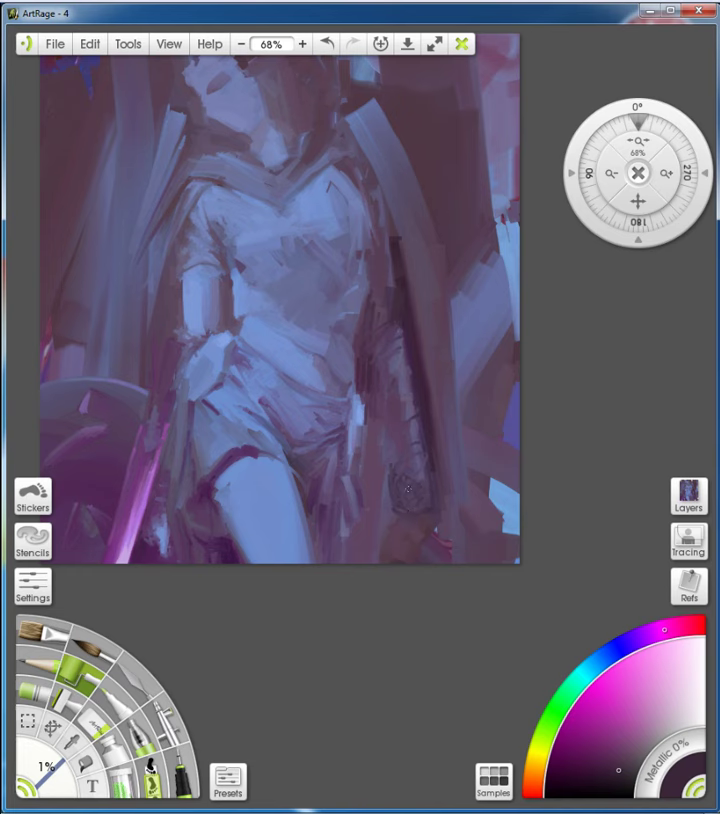
left_click_drag(408, 488, 435, 500)
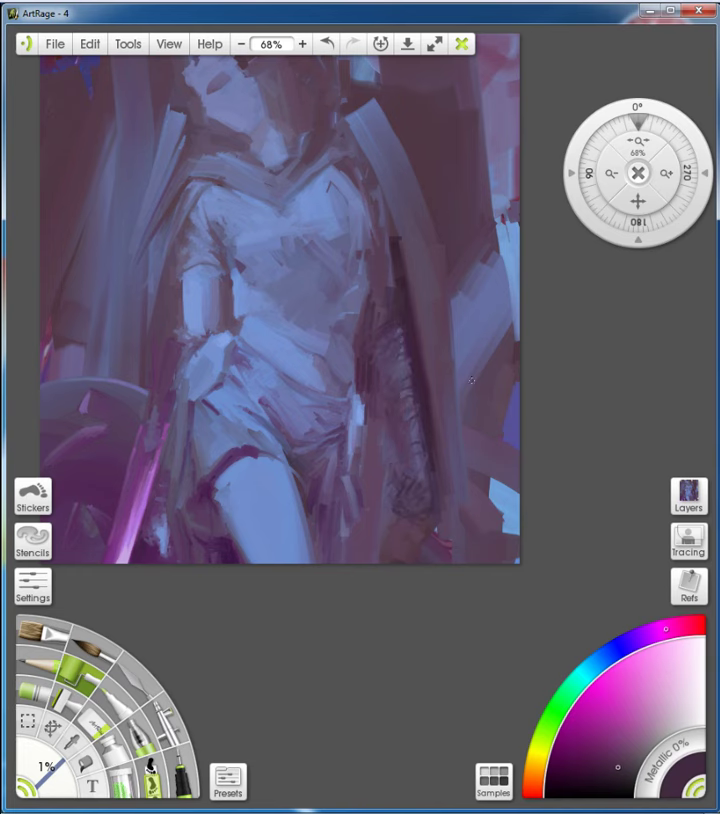
Mute the background beside the cloak with 10% purple strokes and detail the pale blue tower-like patch and lower corner at 1%
scroll(472, 380, "up", 1)
key("bracketright")
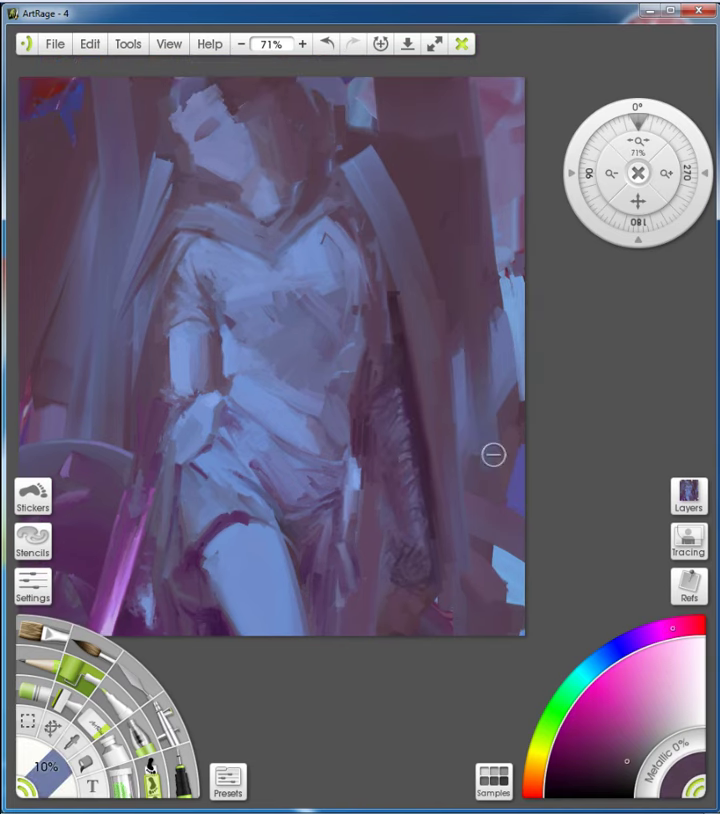
left_click_drag(525, 313, 520, 400)
key("bracketleft")
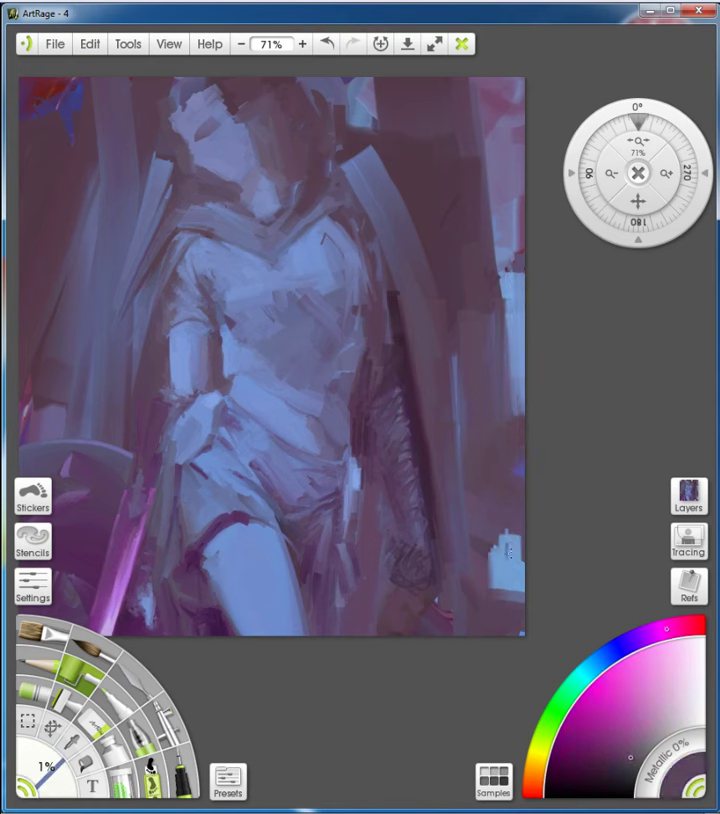
left_click(466, 563, "alt")
left_click(433, 618, "alt")
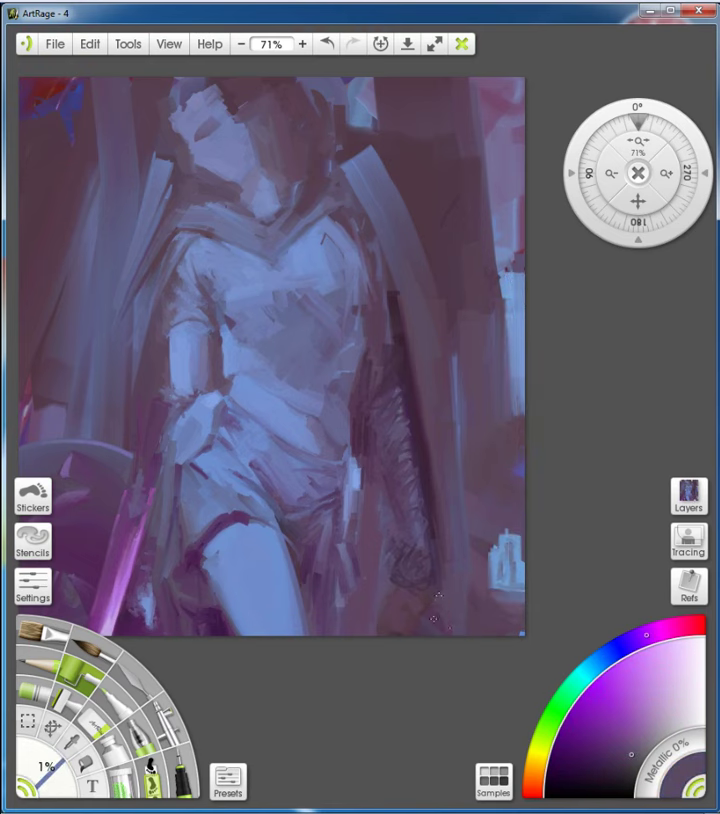
Add scratchy blue-violet texture to the hanging forearm and hand at 1%, and rework the neighbouring cloak with sampled purple at 7%
left_click(387, 438, "alt")
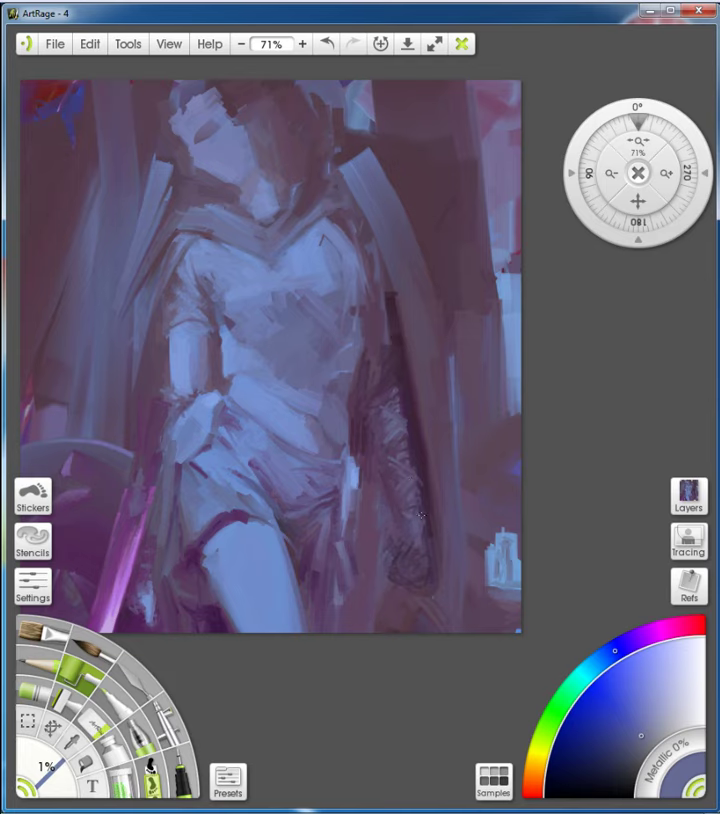
scroll(432, 527, "up", 3)
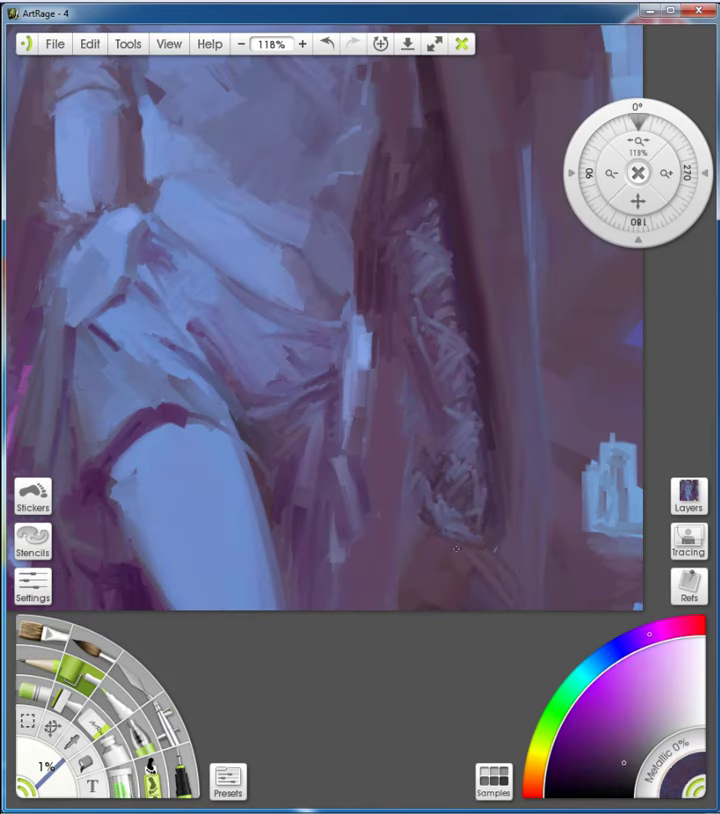
left_click(443, 516, "alt")
scroll(359, 433, "down", 1)
left_click(359, 433, "alt")
left_click_drag(389, 554, 449, 416)
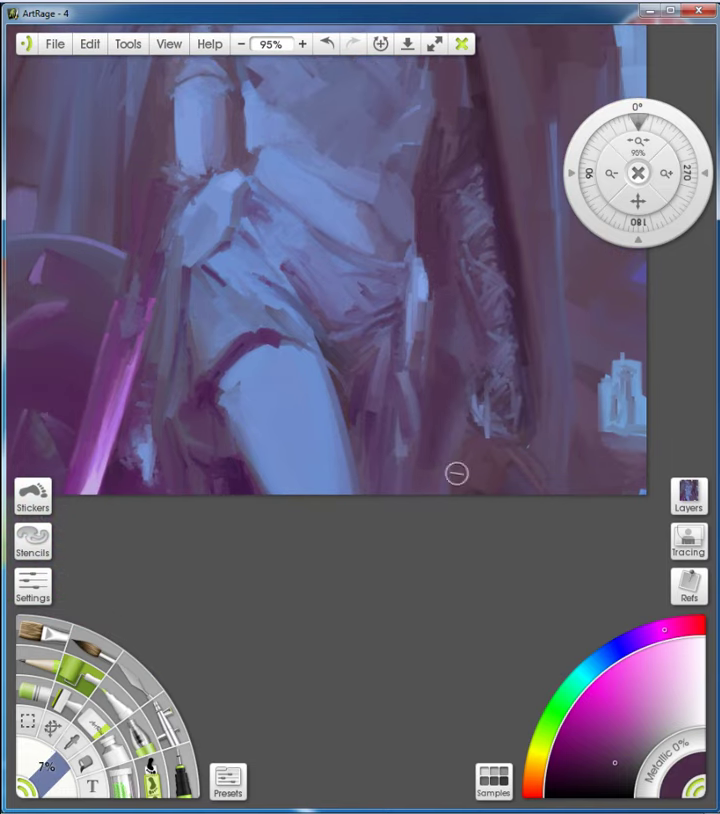
Repaint the cloth across the chest and below the bust with sampled blue strokes at 3% size
left_click_drag(467, 369, 455, 598)
left_click_drag(449, 336, 447, 433)
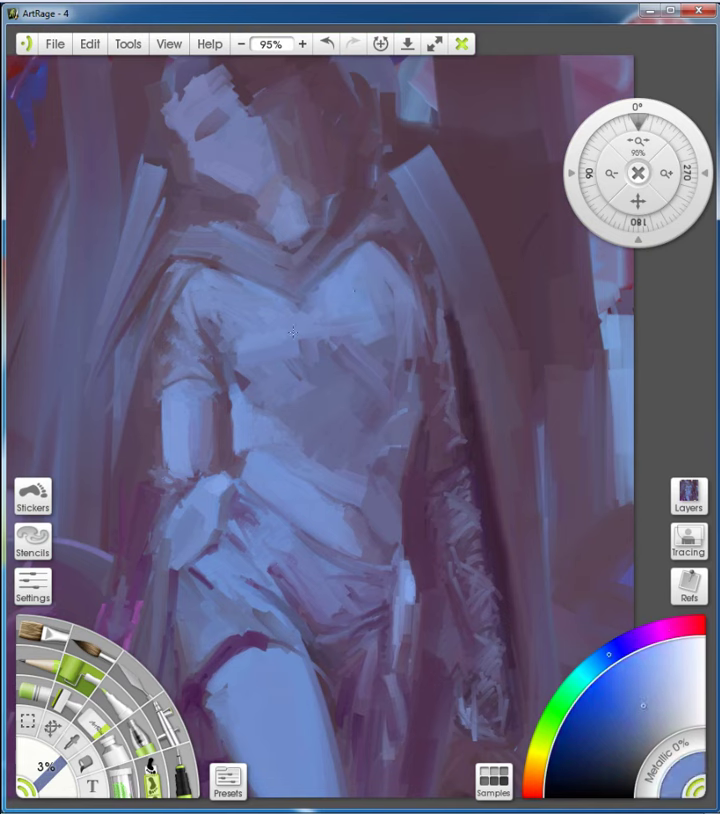
left_click(394, 353, "alt")
left_click(297, 365, "alt")
left_click(220, 349, "alt")
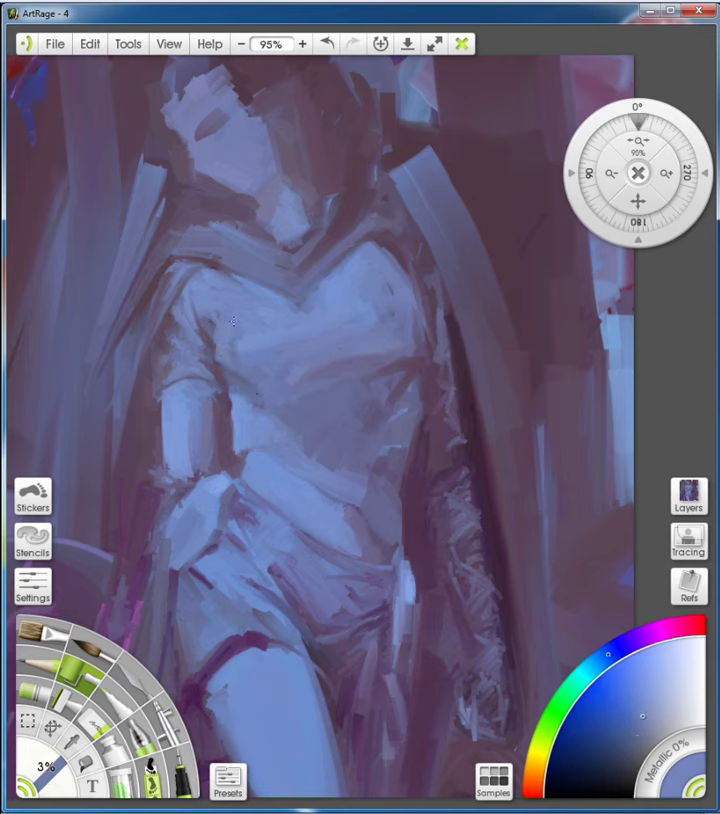
Refine the side of the bodice and smooth the chest with sampled light blues, using 1% and 2% strokes
scroll(269, 358, "up", 2)
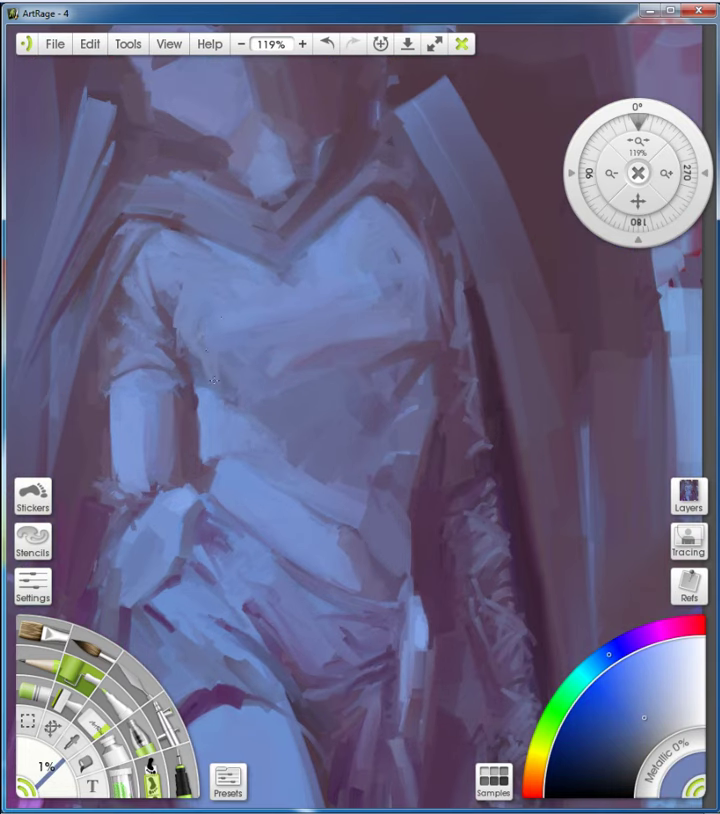
left_click(302, 290, "alt")
left_click(327, 292, "alt")
left_click(283, 315, "alt")
key("bracketright")
Shade the fold under the bust and blend the midriff with sampled purple and blue strokes, increasing the size from 2% to 5%
scroll(381, 213, "down", 5)
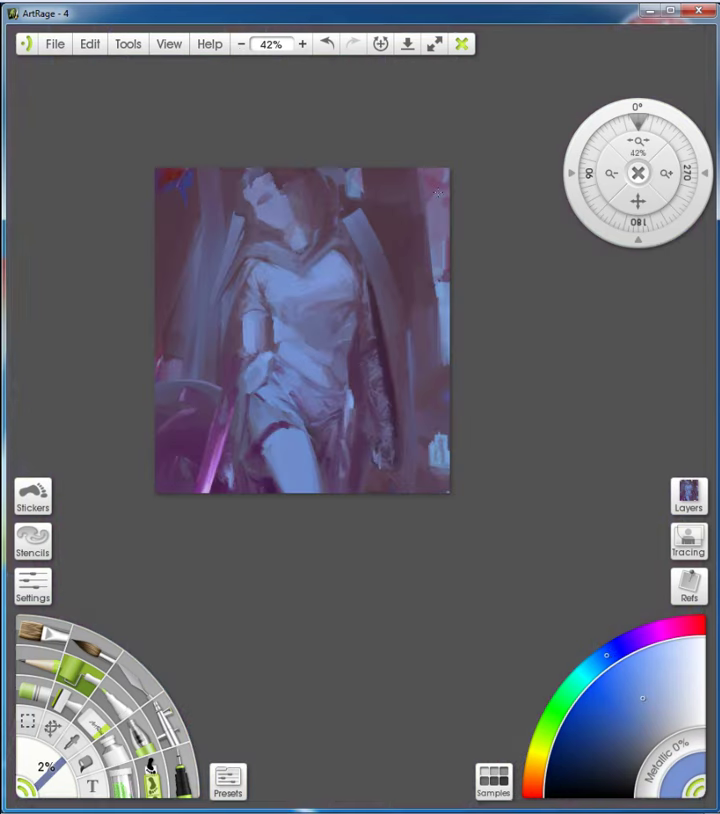
scroll(397, 260, "up", 4)
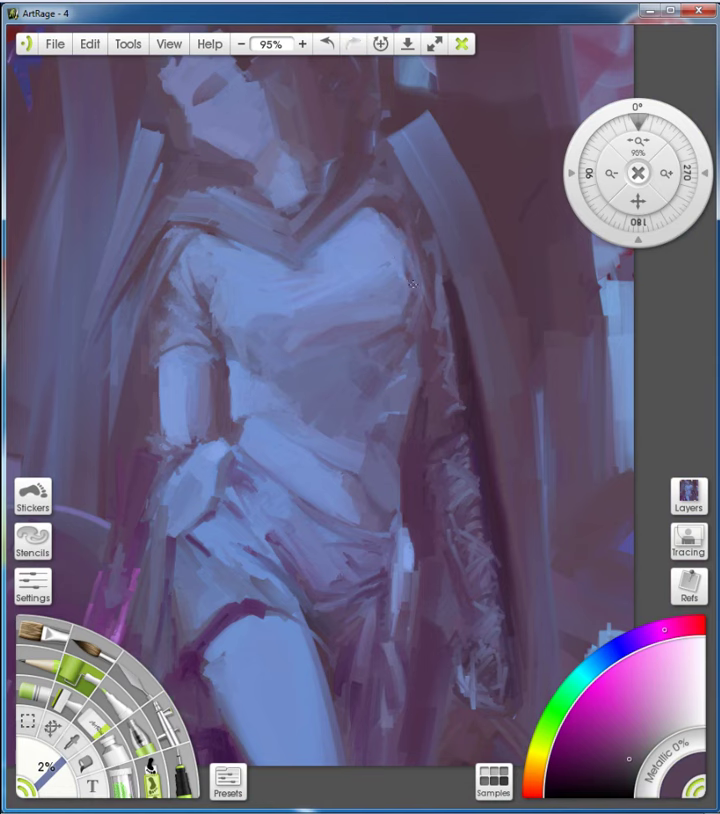
left_click(368, 331, "alt")
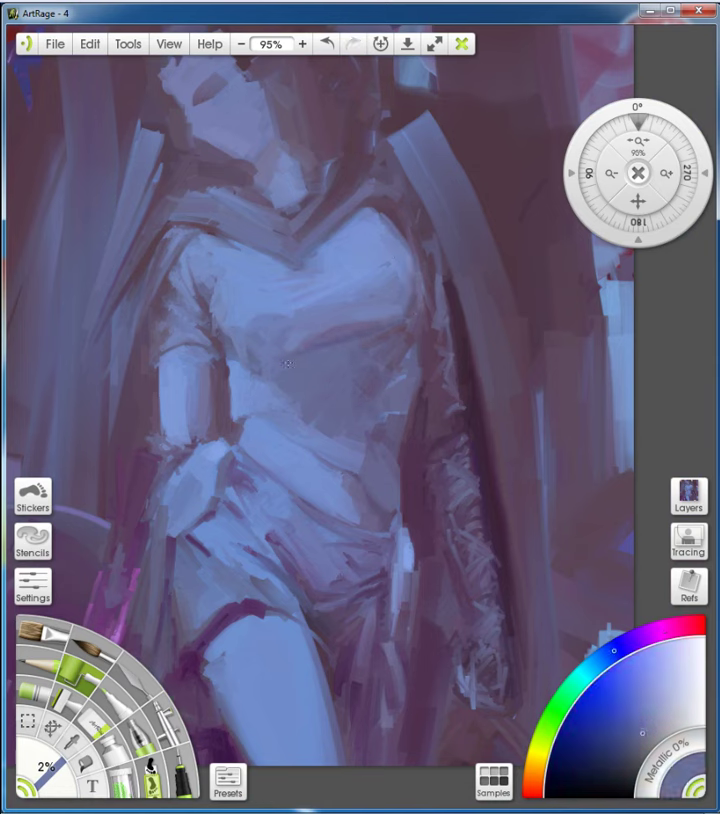
left_click(284, 395, "alt")
key("bracketright")
key("bracketright")
key("bracketright")
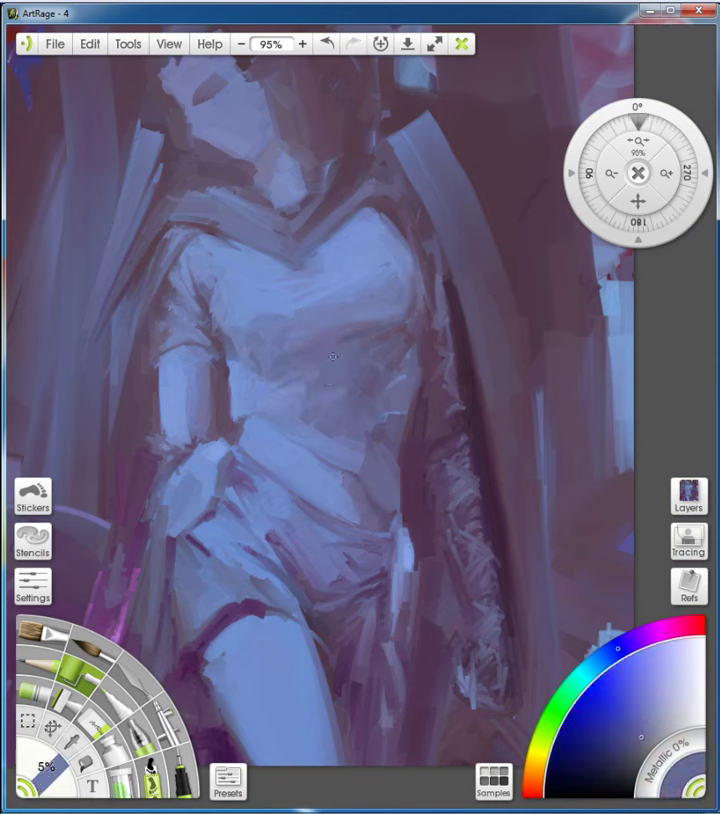
left_click(406, 388, "alt")
scroll(375, 313, "down", 2)
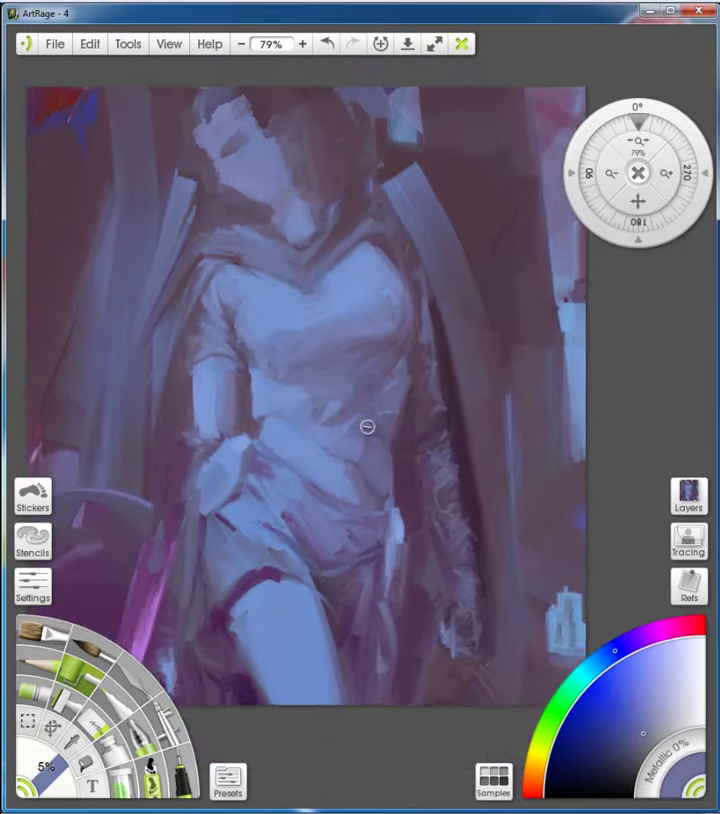
Paint strap-like bands across the hanging forearm with sampled blue-violet strokes at 1% size
scroll(405, 483, "up", 3)
key("bracketleft")
key("bracketleft")
key("bracketleft")
key("bracketleft")
left_click(405, 483, "alt")
left_click(448, 406, "alt")
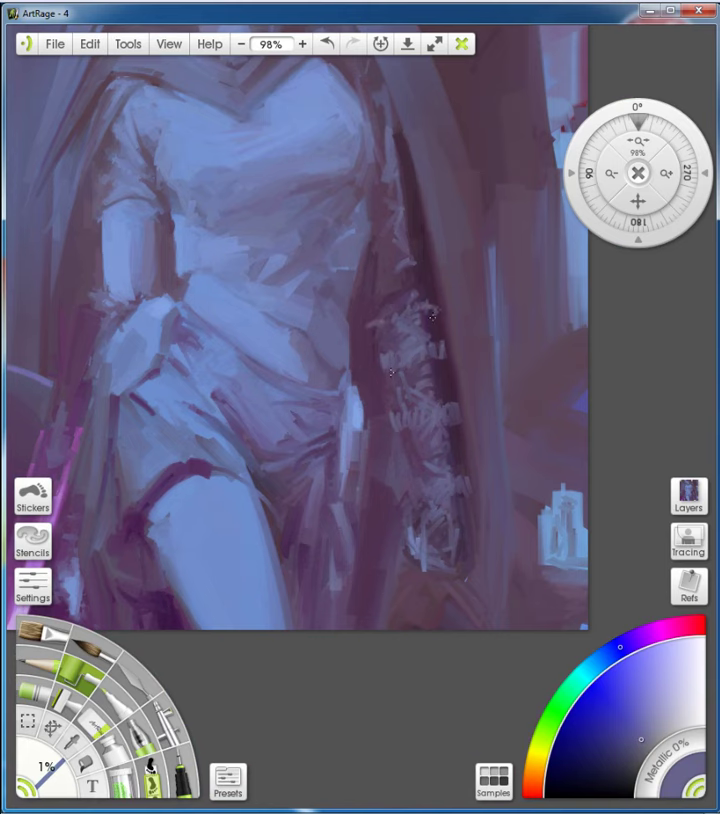
Pick cyan and orange hues and dab small buckle accents onto the forearm straps
left_click(592, 670)
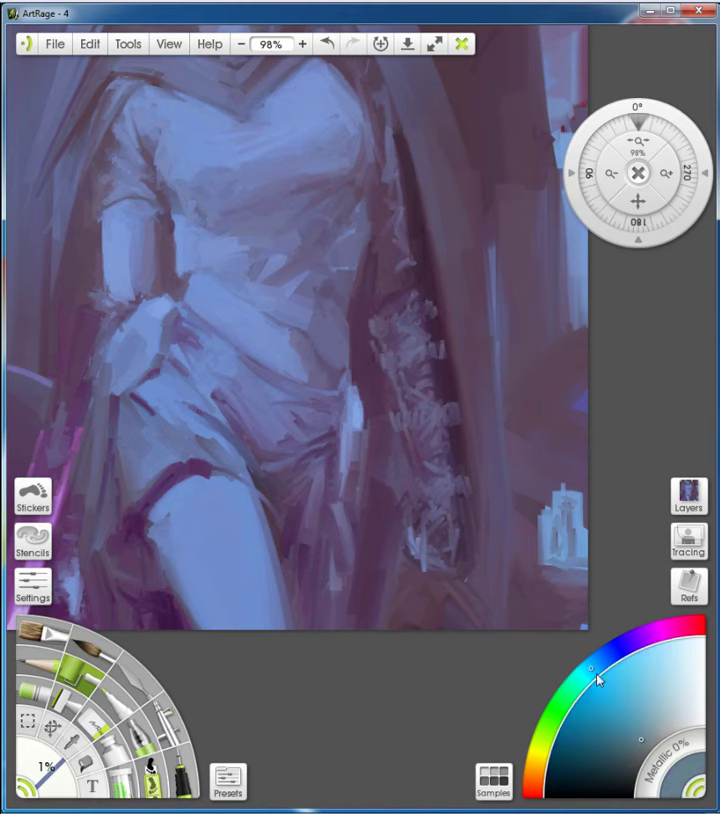
left_click(533, 780)
left_click(608, 729)
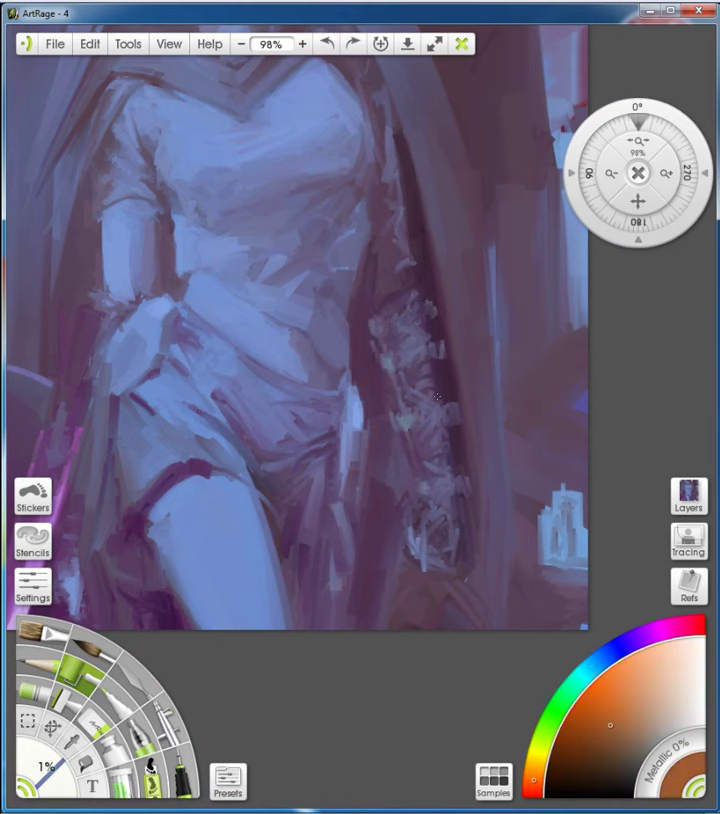
scroll(409, 357, "down", 1)
scroll(437, 398, "up", 3)
Define the forearm straps with sampled dark purple gaps and light blue highlights at 1% size
left_click(437, 398, "alt")
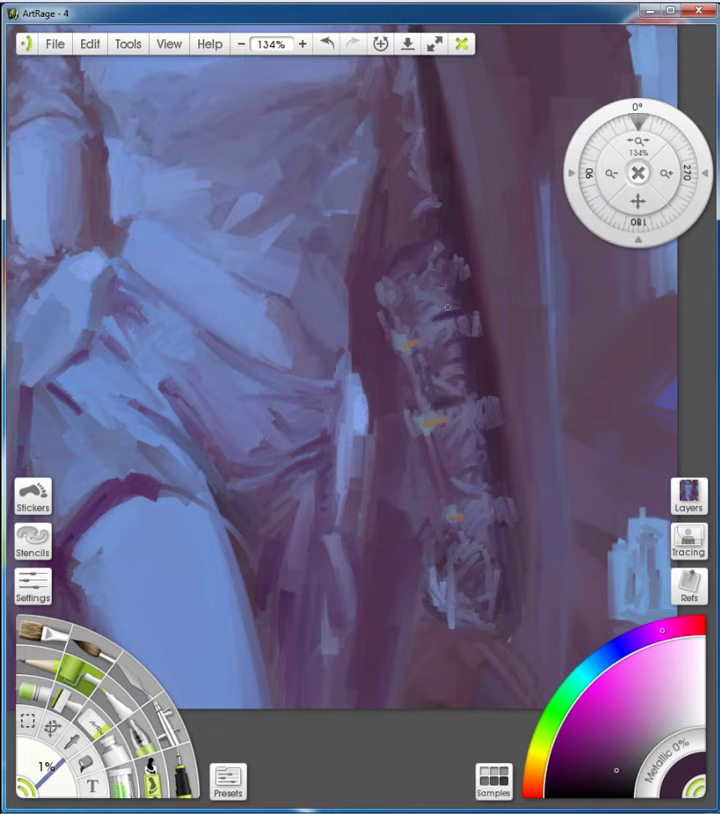
scroll(441, 316, "down", 1)
left_click(440, 316, "alt")
left_click_drag(434, 492, 360, 415)
key("ctrl+z")
left_click(480, 503, "alt")
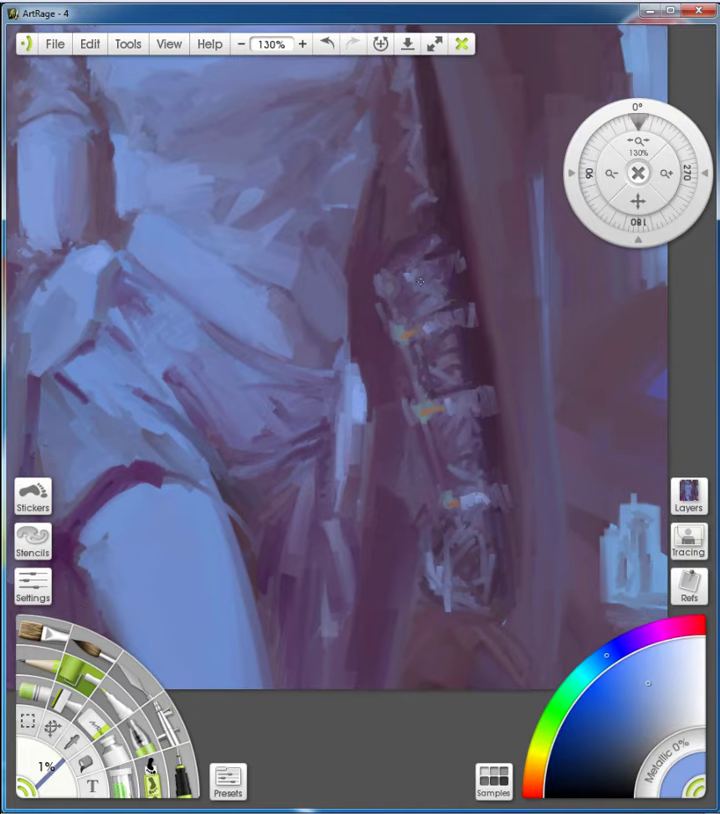
Add a small light highlight near the top of the armguard and save the painting
scroll(303, 355, "down", 5)
scroll(303, 355, "up", 4)
scroll(364, 319, "down", 3)
scroll(364, 319, "up", 4)
scroll(364, 319, "down", 5)
key("ctrl+s")
Touch up the waist contour against the dark cloak with sampled blue-violet strokes at 1% size
scroll(377, 368, "up", 5)
left_click(371, 393, "alt")
left_click(375, 394, "alt")
scroll(375, 420, "up", 2)
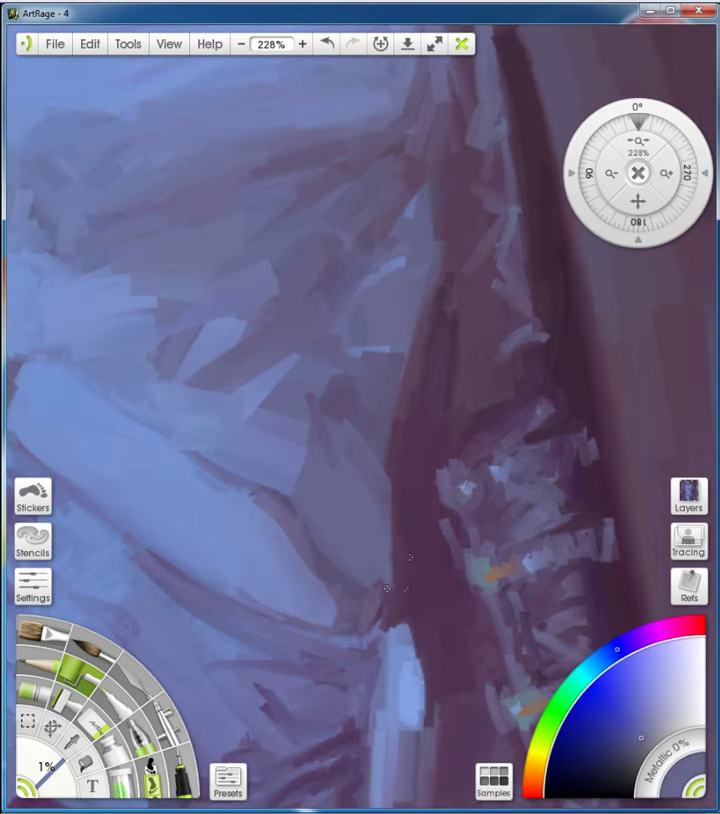
Brighten the bust and soften the bodice folds beneath it with light blue strokes, finishing at 1% size
scroll(375, 302, "down", 3)
scroll(186, 484, "up", 1)
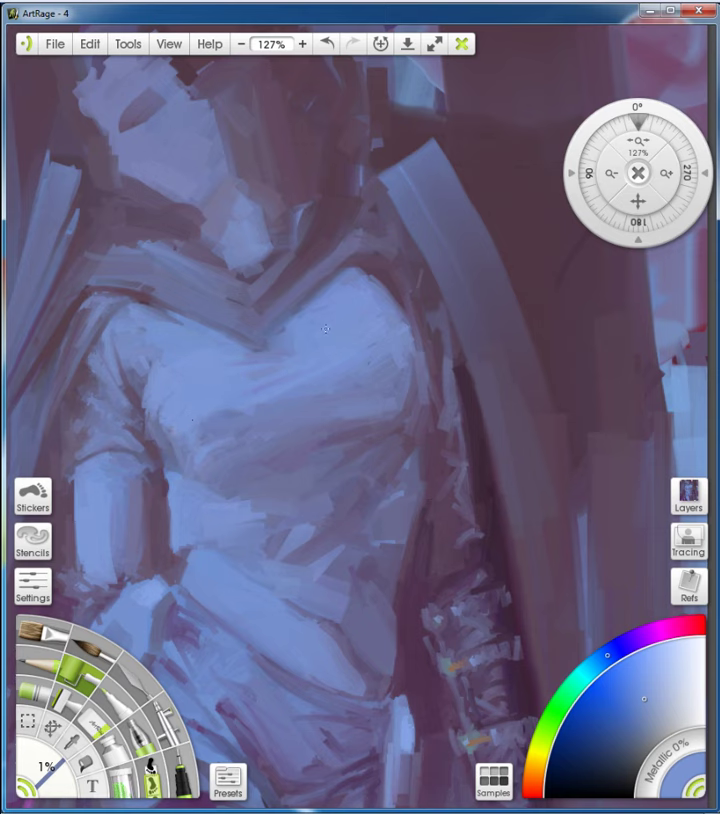
key("bracketright")
key("bracketleft")
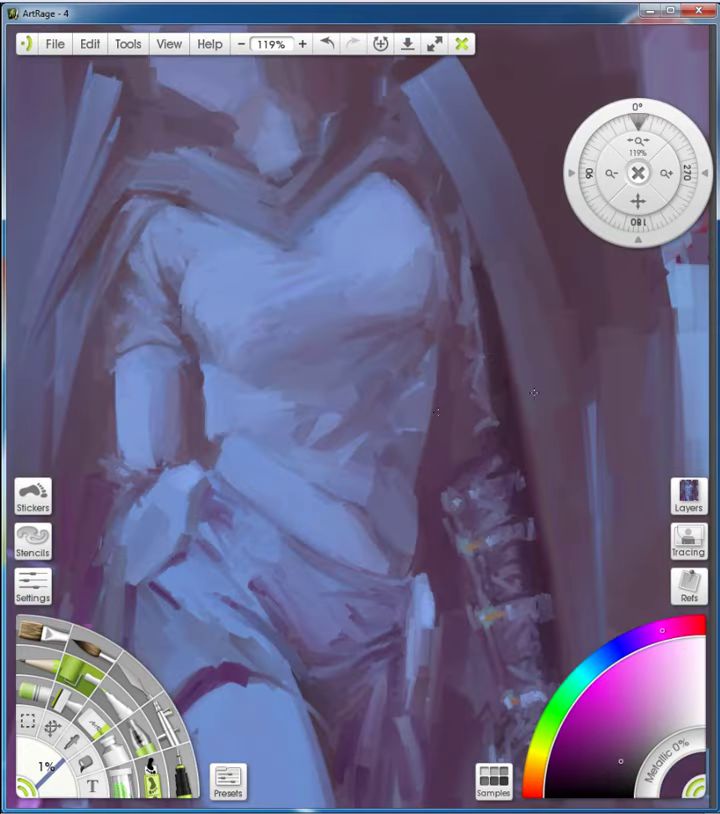
Rework the forearm edge and sleeve cuff with sampled blue-violet tones, using brush sizes of 3% and 4%
scroll(533, 392, "down", 2)
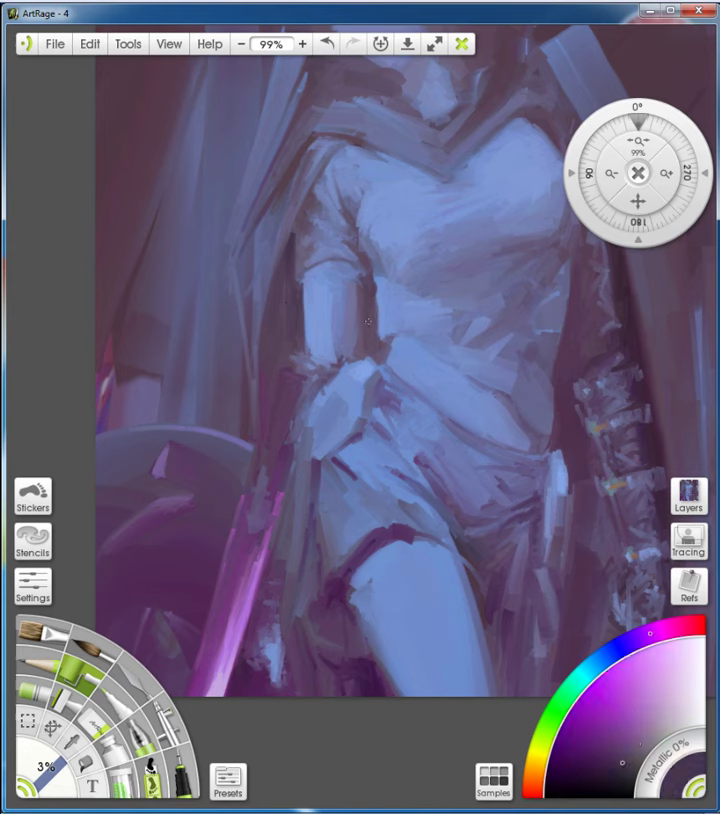
left_click(351, 316, "alt")
left_click(307, 266, "alt")
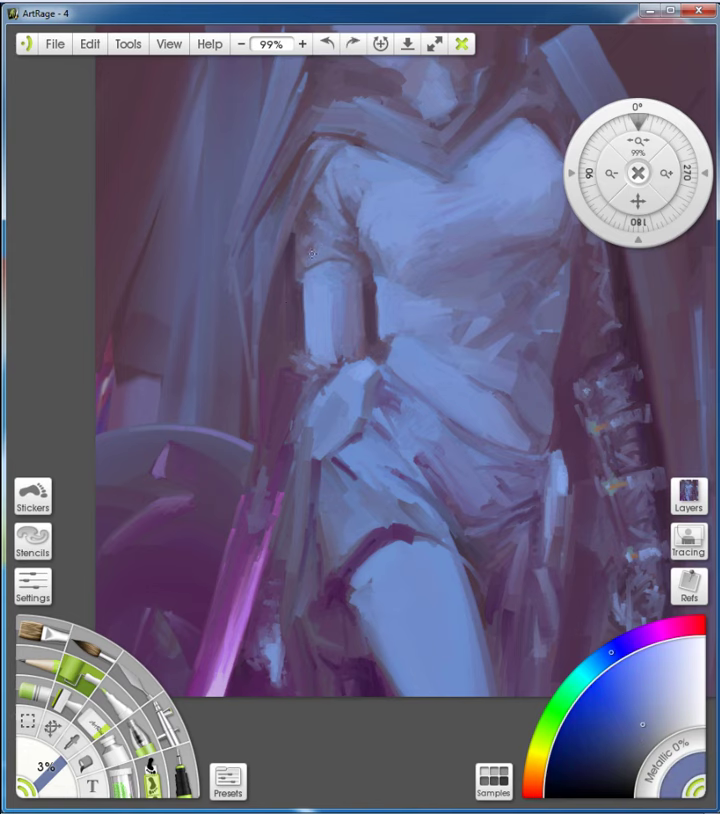
scroll(320, 268, "up", 1)
left_click(342, 268, "alt")
left_click(300, 223, "alt")
left_click(298, 236, "alt")
scroll(300, 236, "up", 5)
key("bracketright")
key("bracketright")
key("bracketright")
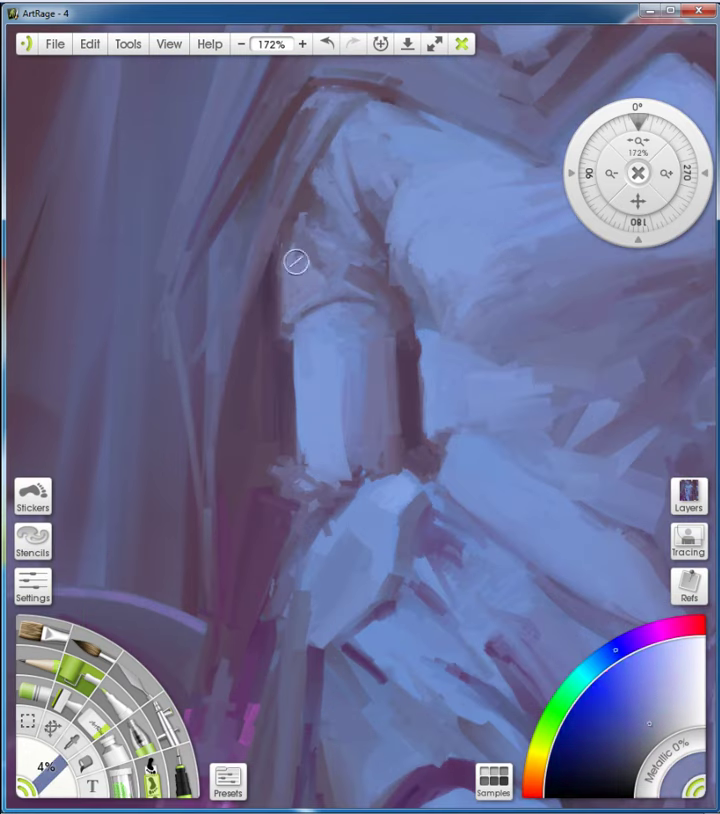
Build up the sleeve's folds and cuff with sampled light blue strokes at 3% size
left_click(335, 282, "alt")
scroll(335, 282, "up", 2)
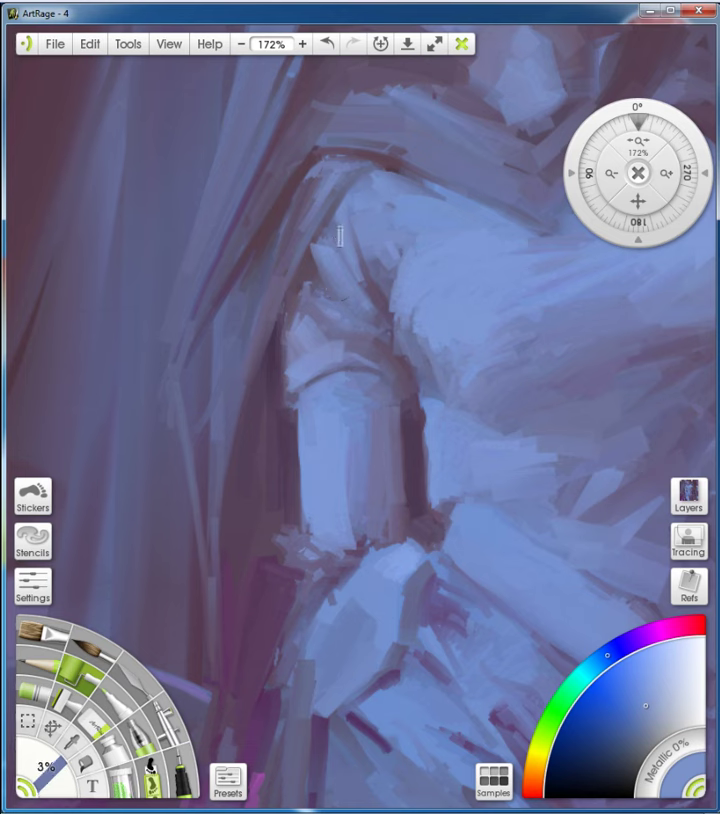
key("bracketright")
key("bracketright")
scroll(340, 310, "down", 4)
scroll(214, 396, "up", 3)
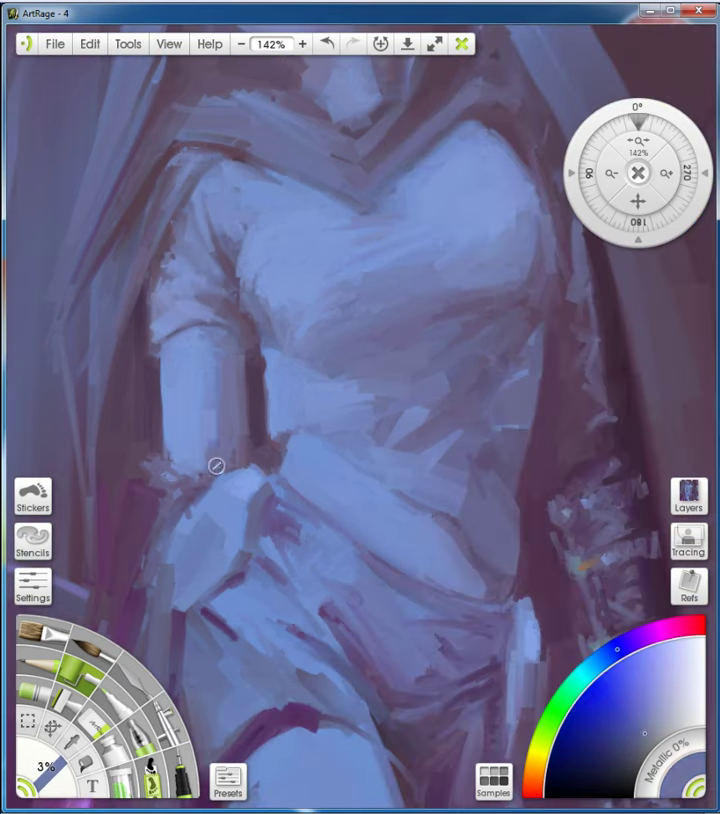
Refine the wrist contour and touch up the area beside the pink blade with sampled dark purple at 1% size
scroll(375, 386, "down", 4)
scroll(394, 478, "up", 2)
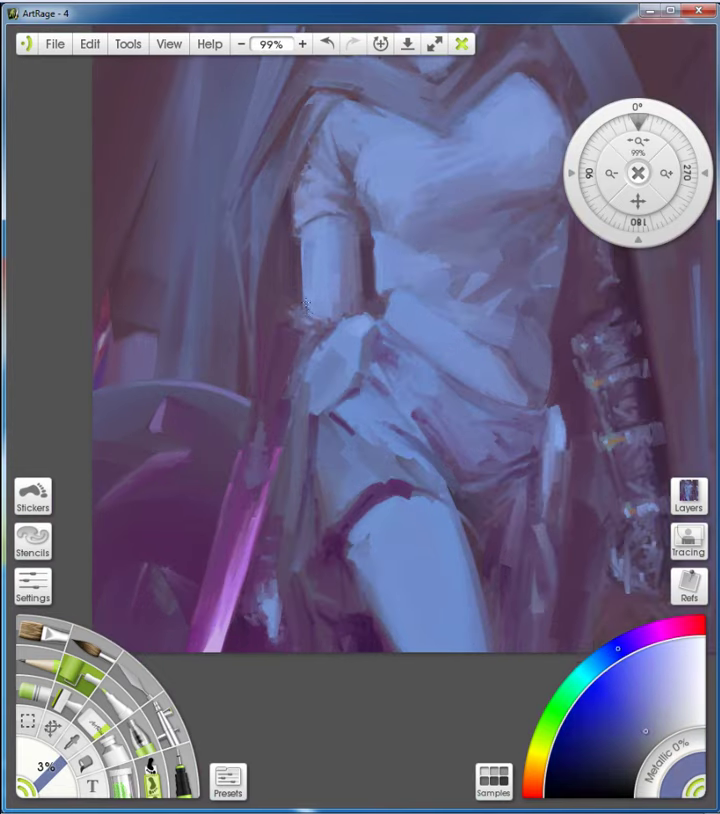
left_click(316, 334, "alt")
left_click(253, 612, "alt")
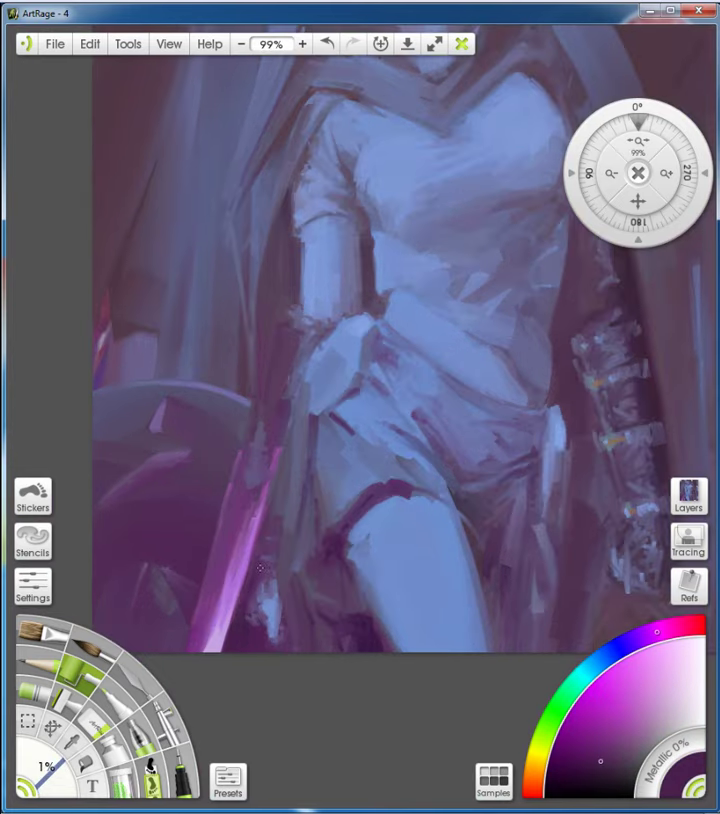
scroll(366, 418, "down", 3)
scroll(359, 341, "up", 3)
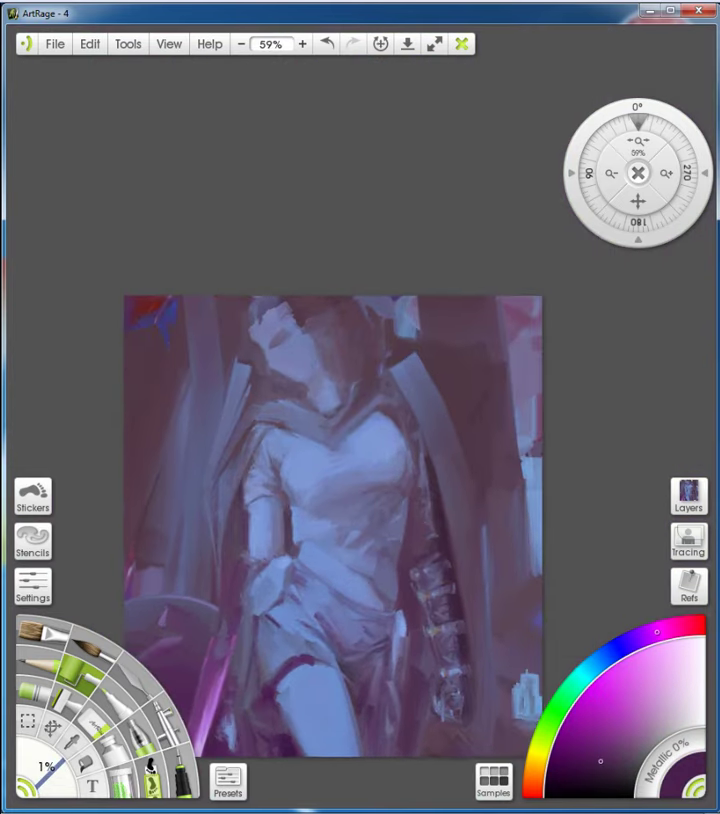
Blend the dark edge along the face with the Palette Knife at 20% and 8%, and add light blue hair strokes beside the forehead
mouse_move(285, 325)
left_mouse_down()
mouse_move(351, 345)
mouse_move(329, 338)
mouse_move(247, 245)
mouse_move(252, 275)
left_mouse_up()
scroll(212, 160, "down", 3)
scroll(220, 175, "up", 1)
scroll(376, 336, "up", 2)
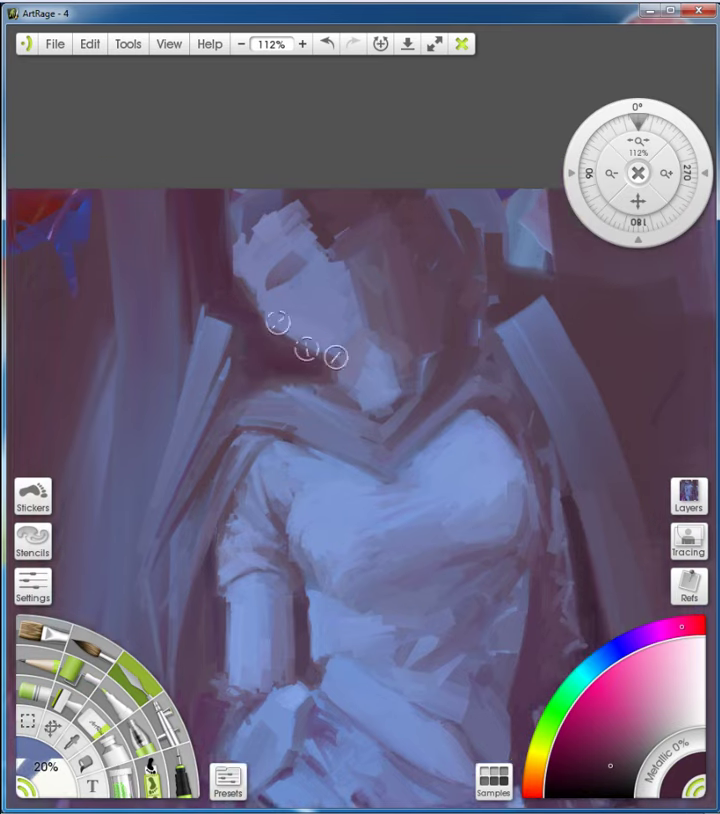
scroll(330, 365, "down", 1)
scroll(333, 267, "up", 1)
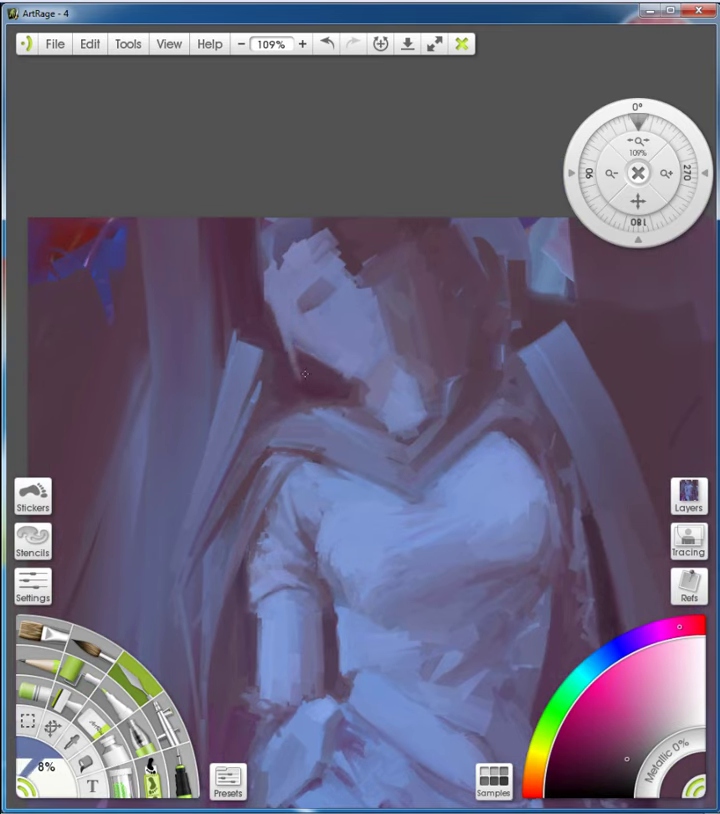
left_click(270, 294, "alt")
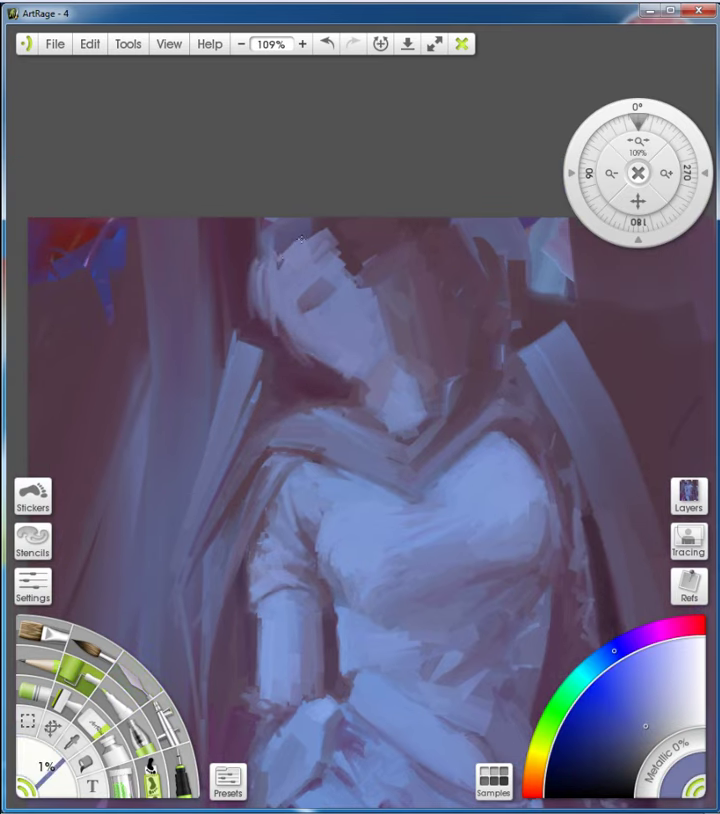
Sketch the dark eye socket and nose shadow on the face with sampled colours at 1% size
left_click(331, 296, "alt")
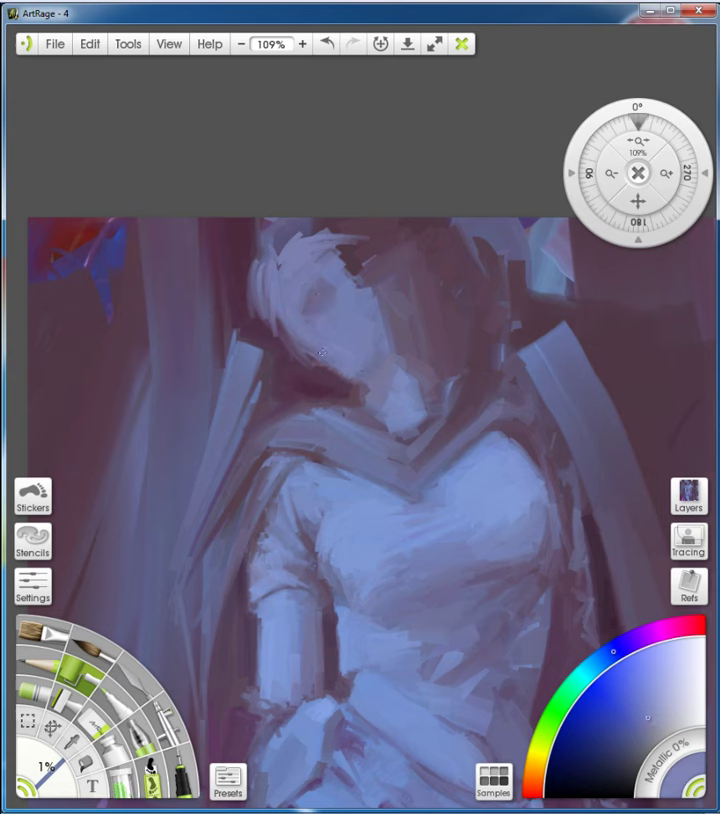
left_click(293, 333, "alt")
left_click(292, 249, "alt")
left_click(315, 307, "alt")
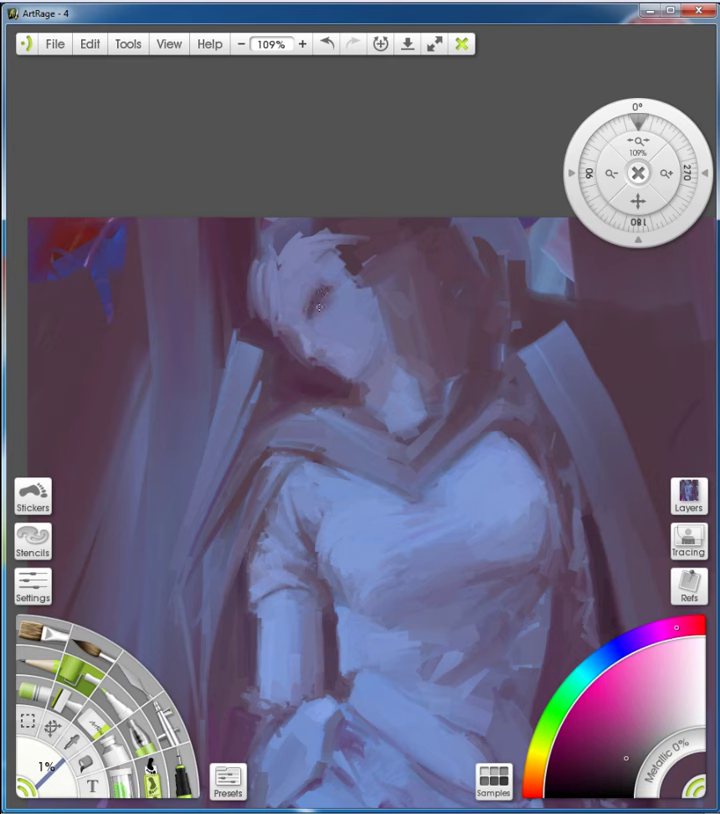
left_click(286, 283, "alt")
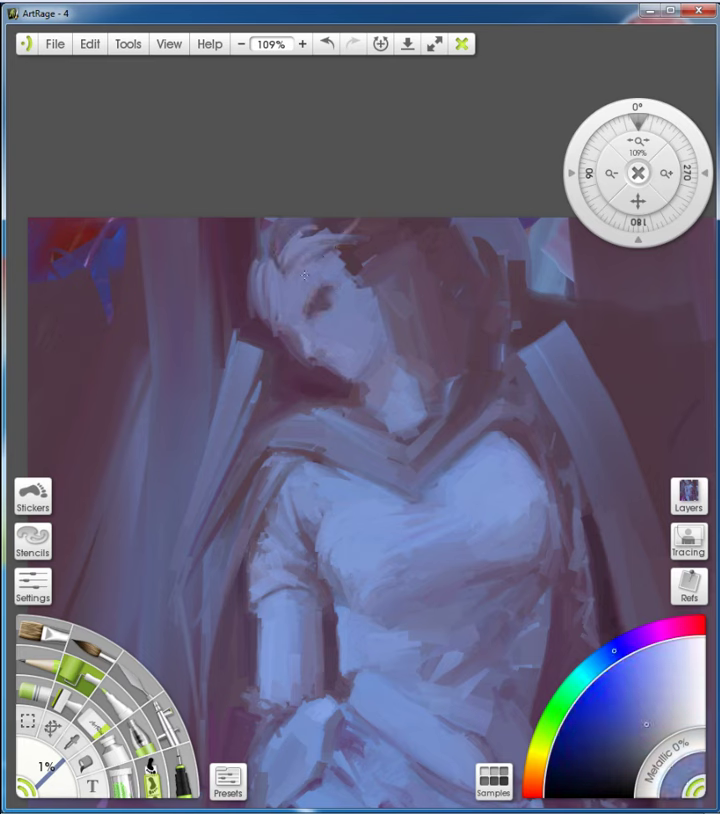
Paint swept-back hair around the forehead and temple with sampled blue-violet strands and dark gaps at 1% size
left_click_drag(255, 275, 275, 340)
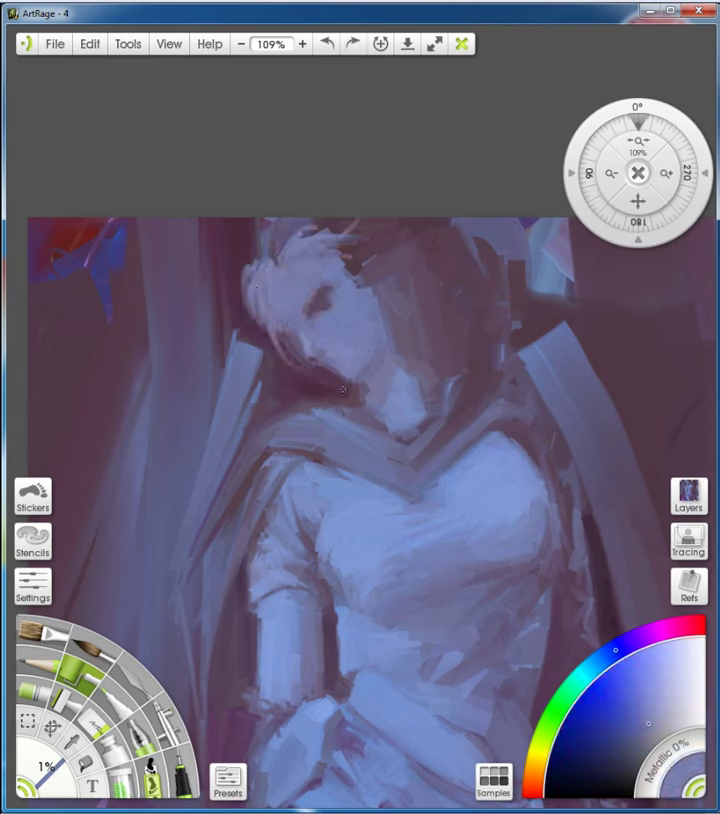
left_click(278, 249, "alt")
left_click_drag(278, 249, 334, 200)
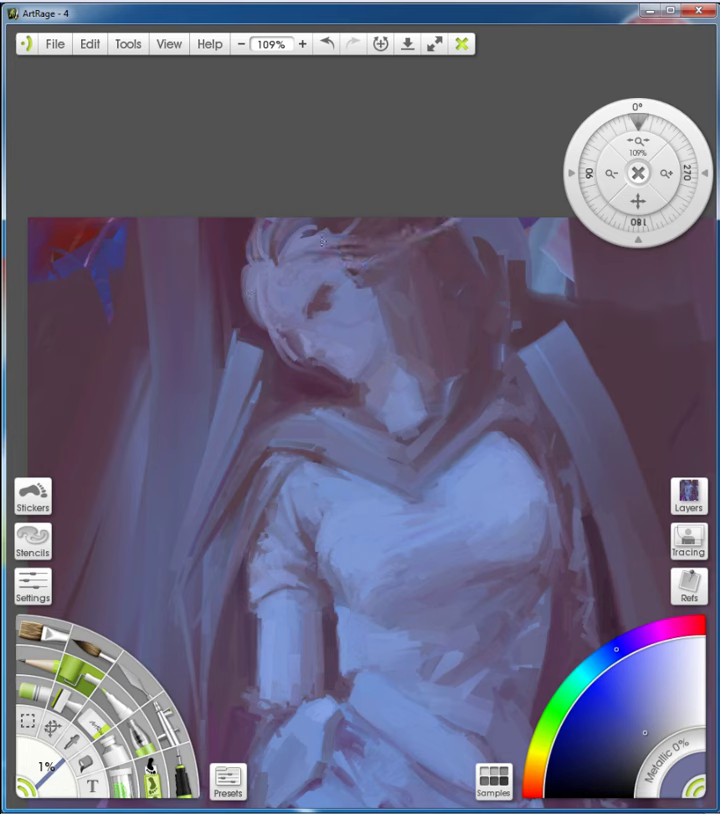
left_click(278, 255, "alt")
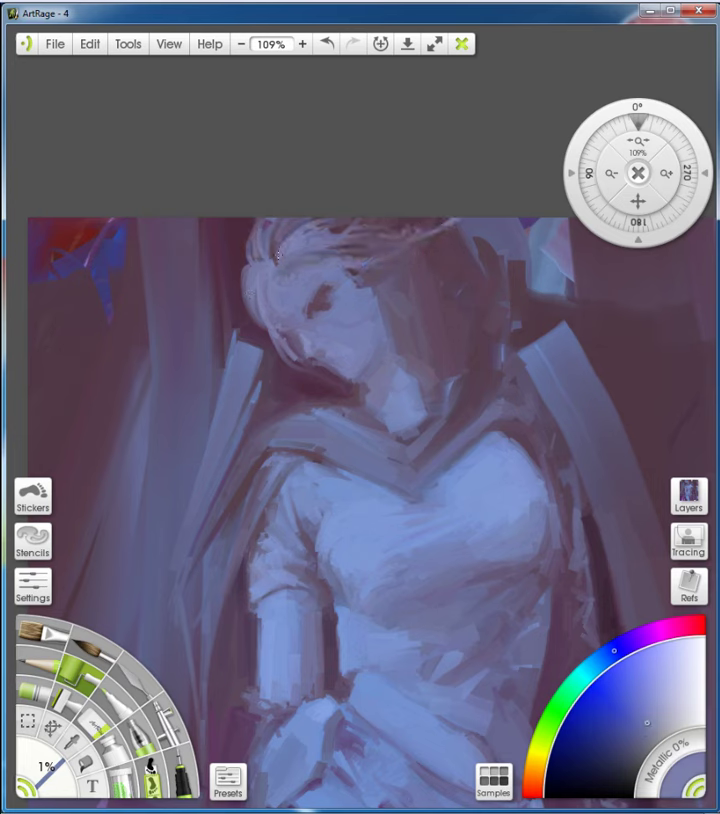
left_click(280, 266, "alt")
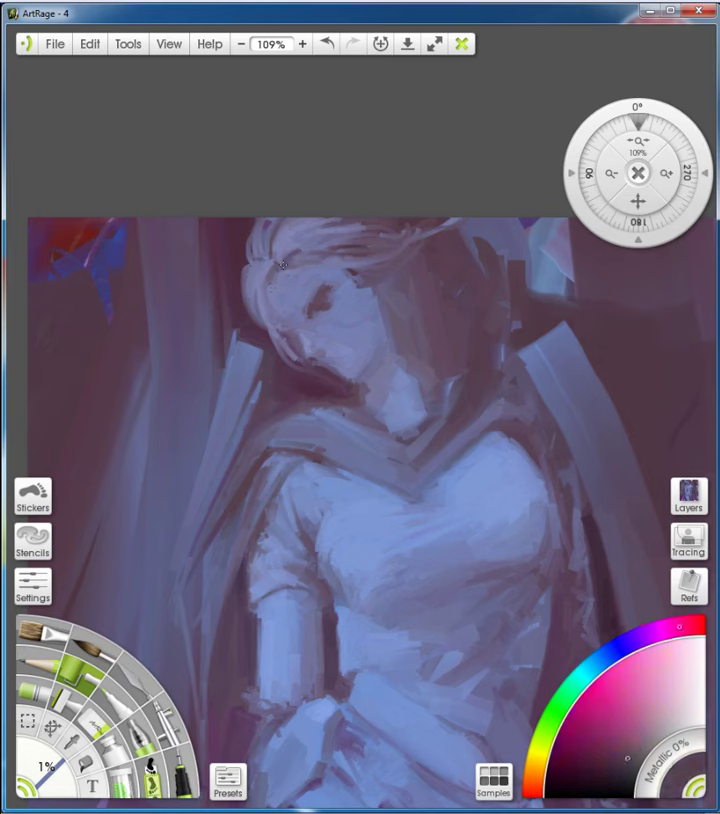
Add light blue highlights to the forehead, nose and cheek with sampled colours at 1% size
left_click(278, 305, "alt")
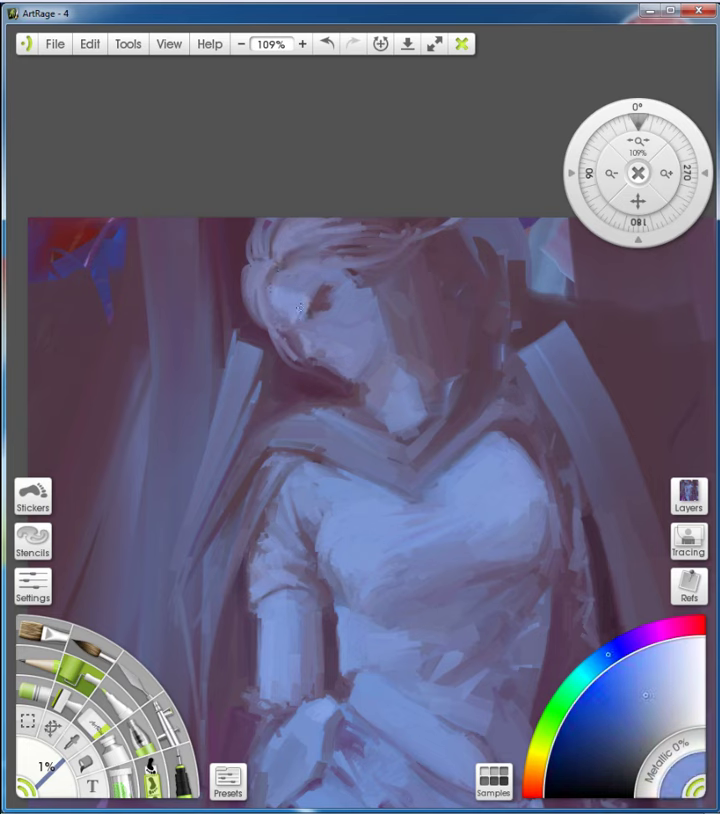
left_click(293, 318, "alt")
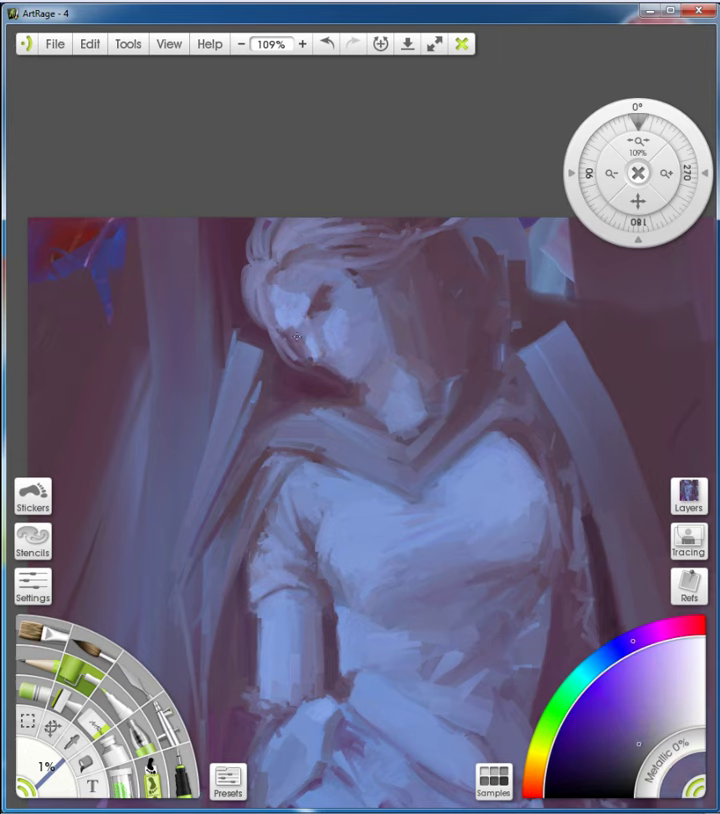
scroll(318, 352, "up", 2)
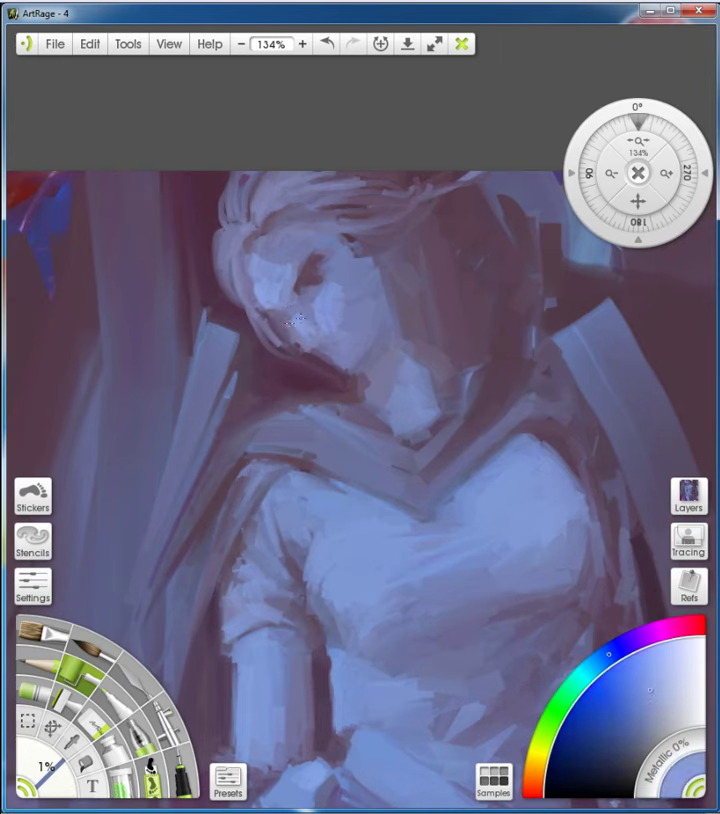
Paint over the facial features with a plain oval of sampled blue-violet, adjusting the brush to 3% size
left_click(336, 338, "alt")
scroll(345, 358, "down", 3)
mouse_move(310, 330)
left_mouse_down()
mouse_move(285, 243)
mouse_move(300, 266)
mouse_move(327, 236)
mouse_move(287, 225)
mouse_move(342, 293)
left_mouse_up()
key("bracketleft")
key("bracketleft")
key("bracketleft")
key("bracketleft")
key("bracketleft")
key("bracketright")
key("bracketright")
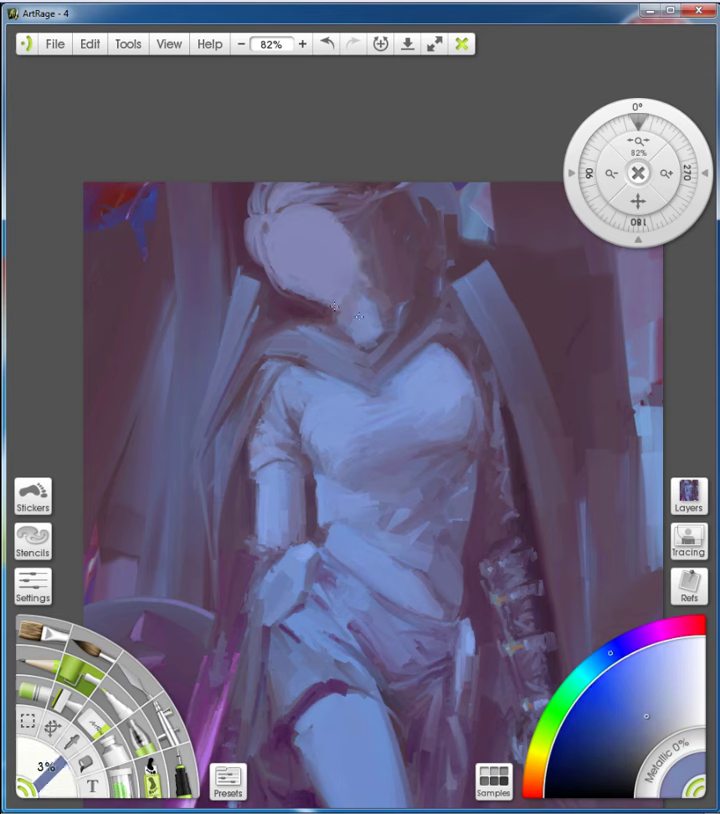
Soften the neck and the shaded side of the face into the hood with sampled tones at 3% size
left_click(337, 307, "alt")
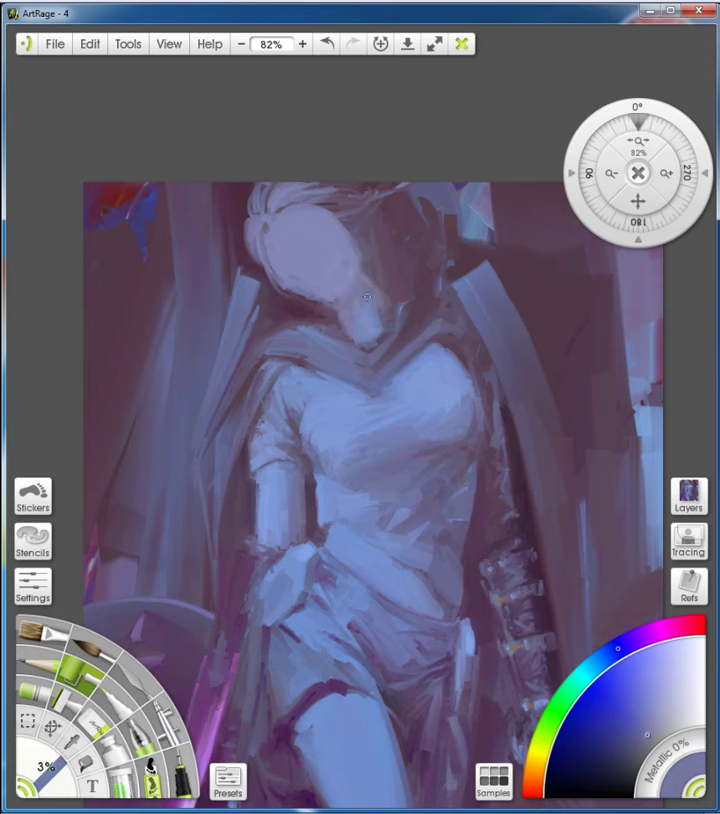
left_click(378, 229, "alt")
left_click(363, 253, "alt")
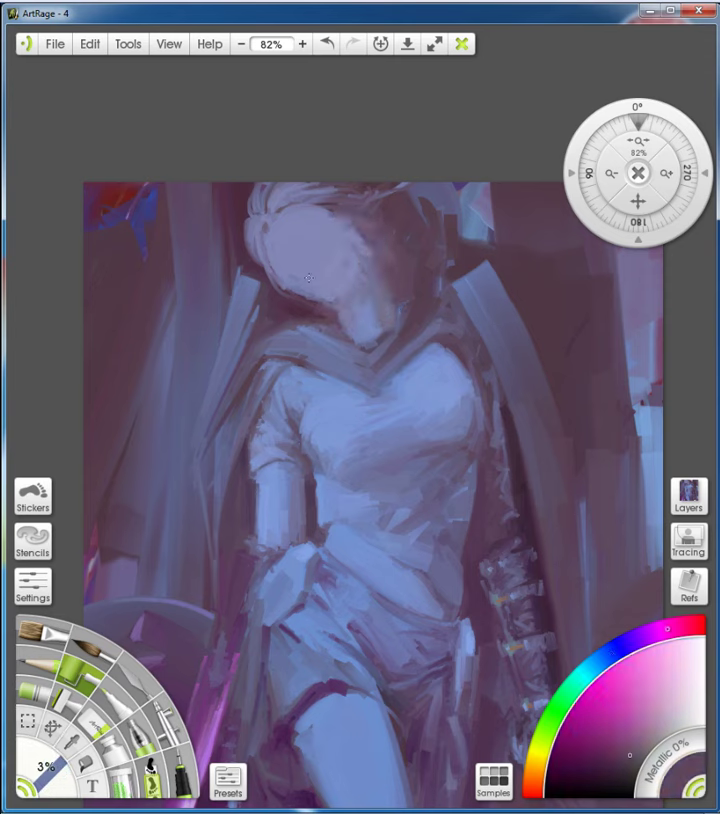
Block in the eye sockets, nose and mouth corners with sampled dark violet marks at 1% size
scroll(315, 265, "up", 5)
left_click(324, 243, "alt")
scroll(245, 310, "down", 10)
scroll(213, 302, "up", 10)
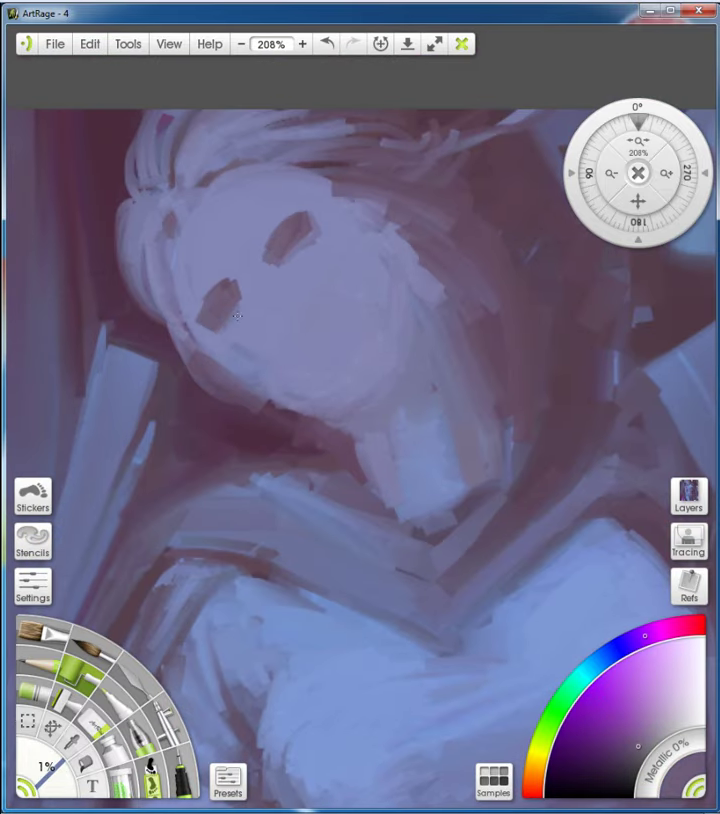
left_click_drag(290, 306, 300, 314)
scroll(238, 301, "down", 6)
scroll(377, 394, "up", 6)
left_click(377, 394, "alt")
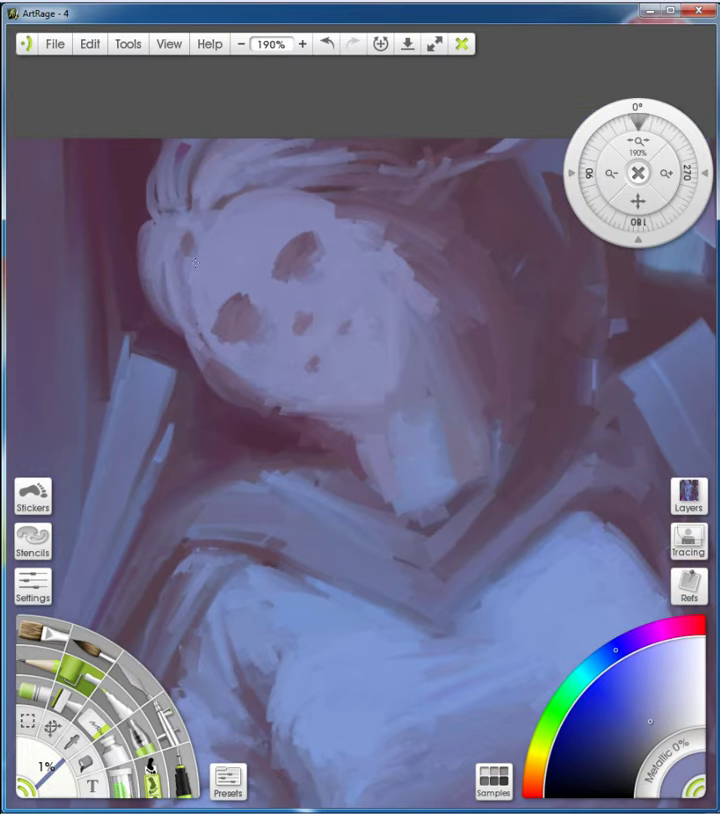
Reshape the hood's outer edge against the light blue background patch with sampled dark and light tones, enlarging the brush to 5%
left_click_drag(210, 243, 182, 218)
key("bracketright")
left_click(497, 319, "alt")
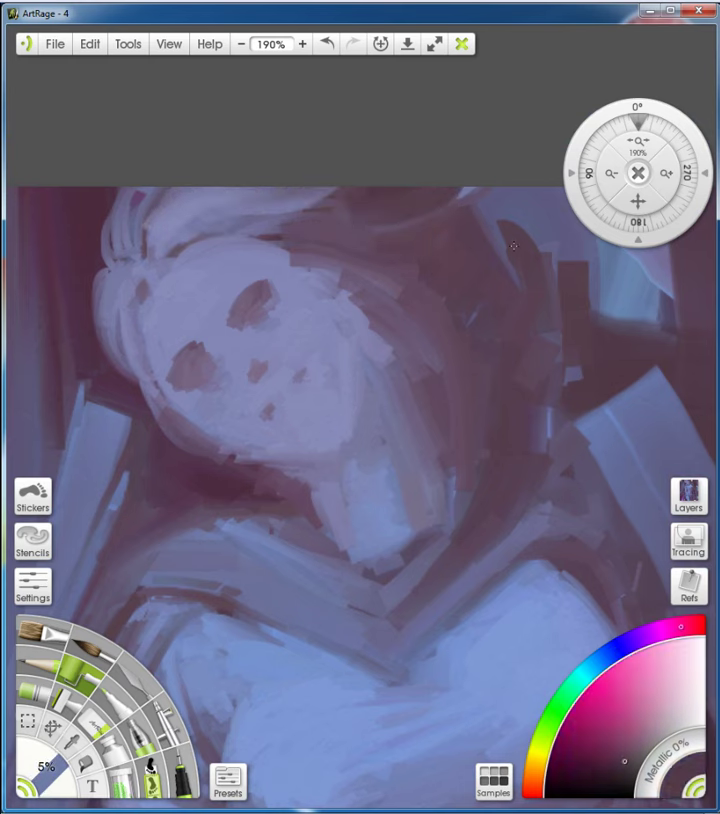
left_click_drag(497, 319, 362, 306)
key("bracketright")
key("bracketright")
key("bracketleft")
key("bracketleft")
key("bracketleft")
Paint loose blue-violet hair strands falling beside the cheek and below the jaw at 1% size
scroll(482, 282, "down", 4)
scroll(228, 436, "up", 3)
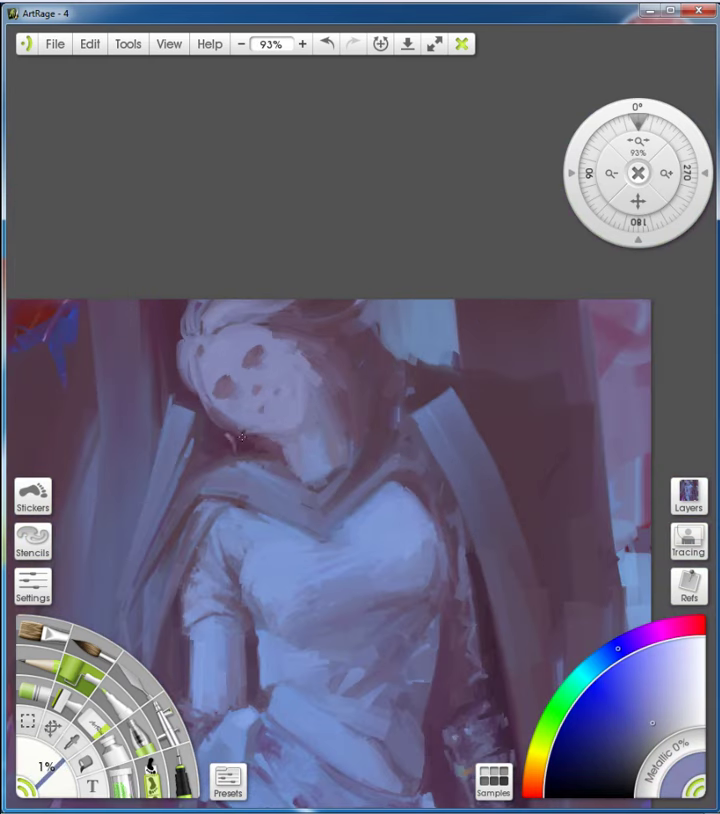
scroll(226, 446, "up", 5)
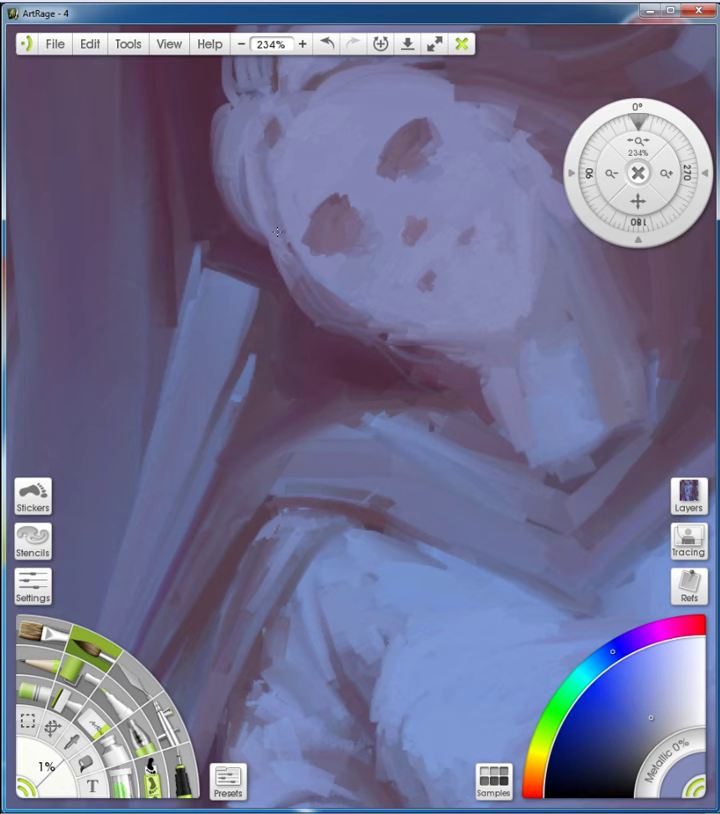
mouse_move(305, 315)
left_mouse_down()
mouse_move(303, 386)
mouse_move(314, 347)
mouse_move(379, 389)
mouse_move(287, 269)
mouse_move(357, 363)
mouse_move(384, 375)
mouse_move(293, 365)
left_mouse_up()
scroll(330, 340, "down", 4)
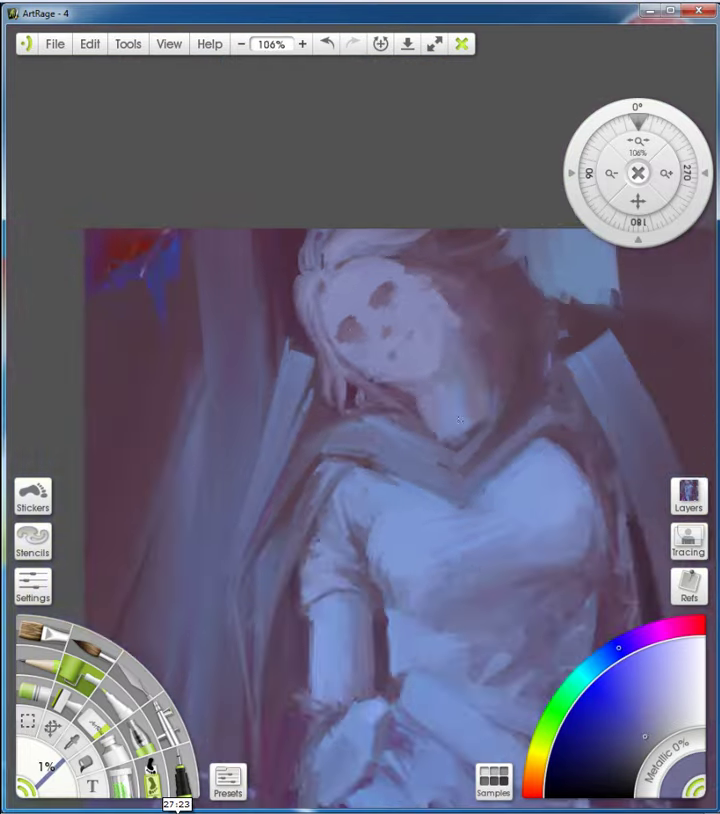
Paint out the mouth marks and brighten the forehead, nose and cheeks with light blue strokes at 2% size
scroll(400, 360, "up", 3)
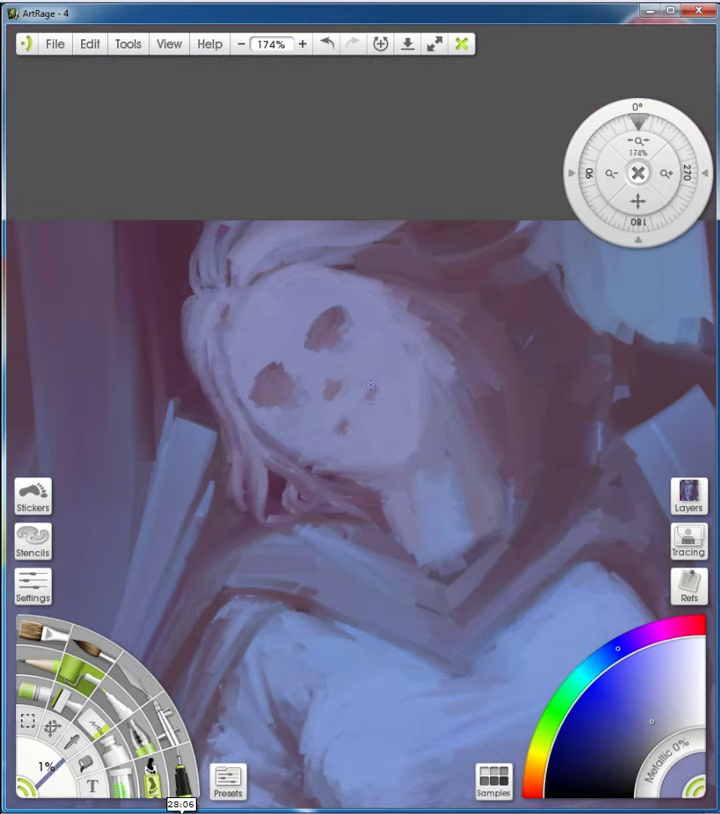
scroll(354, 397, "up", 3)
left_click(376, 375)
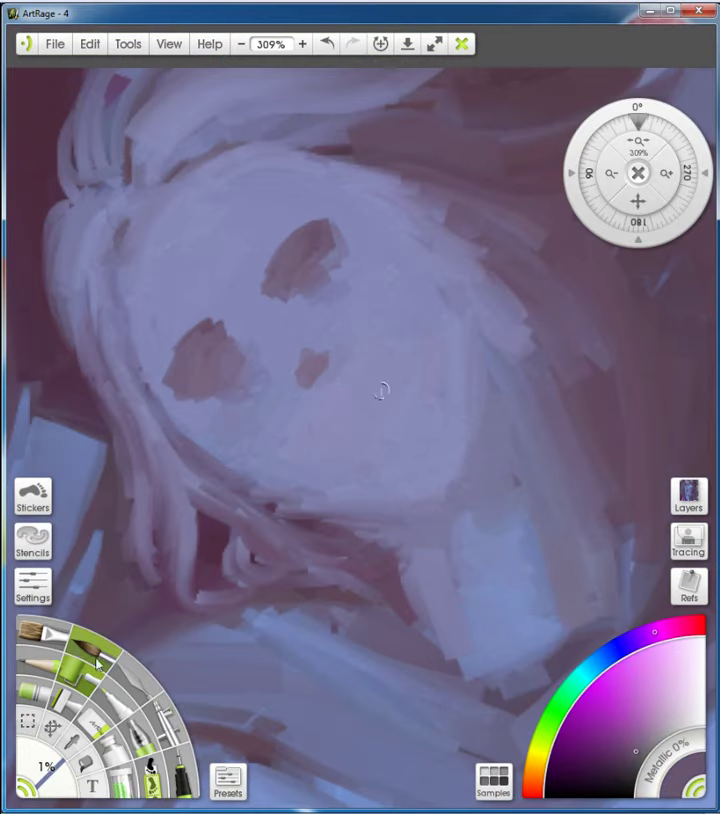
scroll(331, 430, "down", 2)
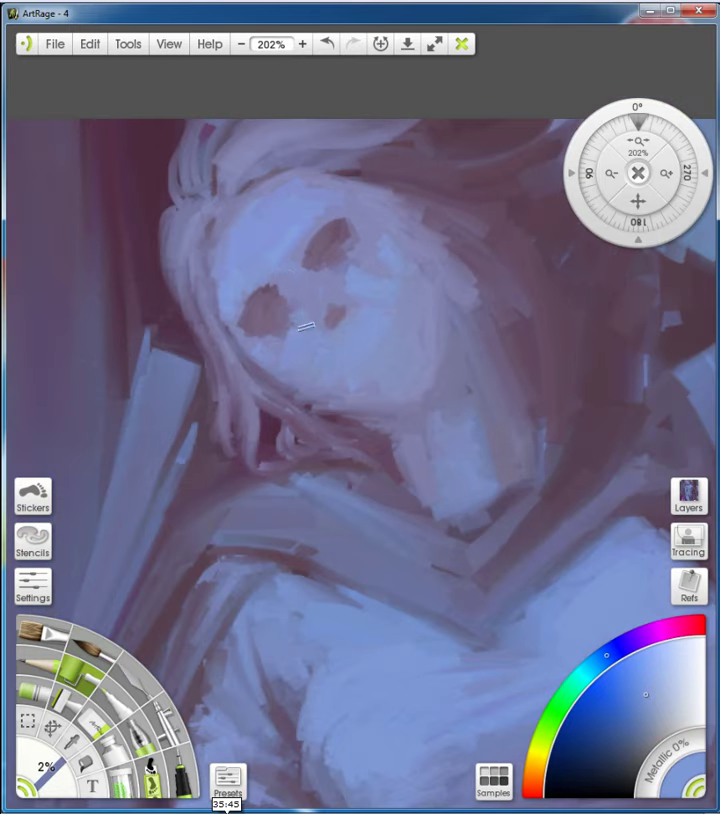
Redraw the mouth with small dark violet strokes beneath the nose, reducing the brush to 1% size
scroll(245, 233, "down", 5)
scroll(368, 420, "up", 2)
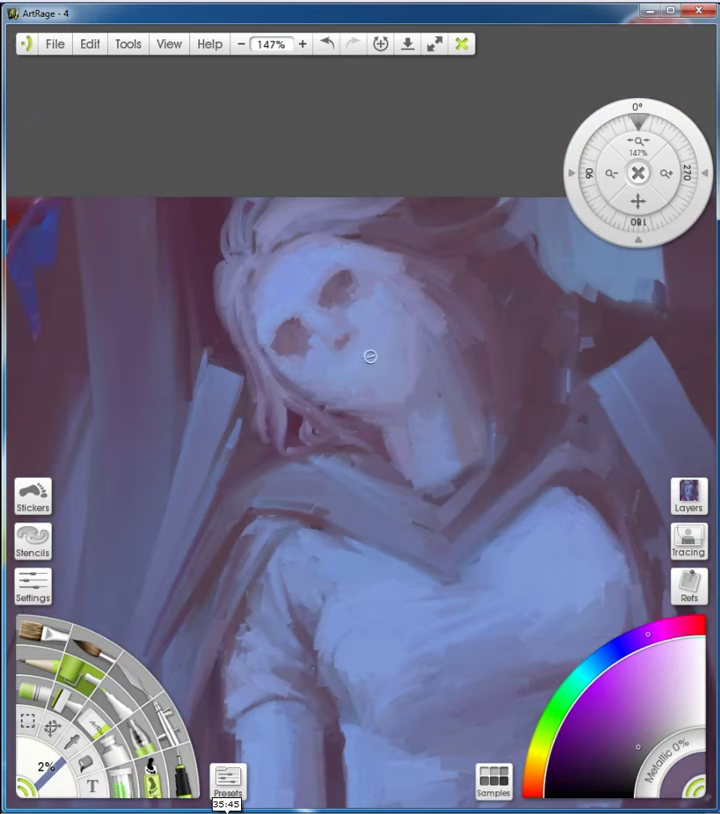
scroll(371, 356, "up", 2)
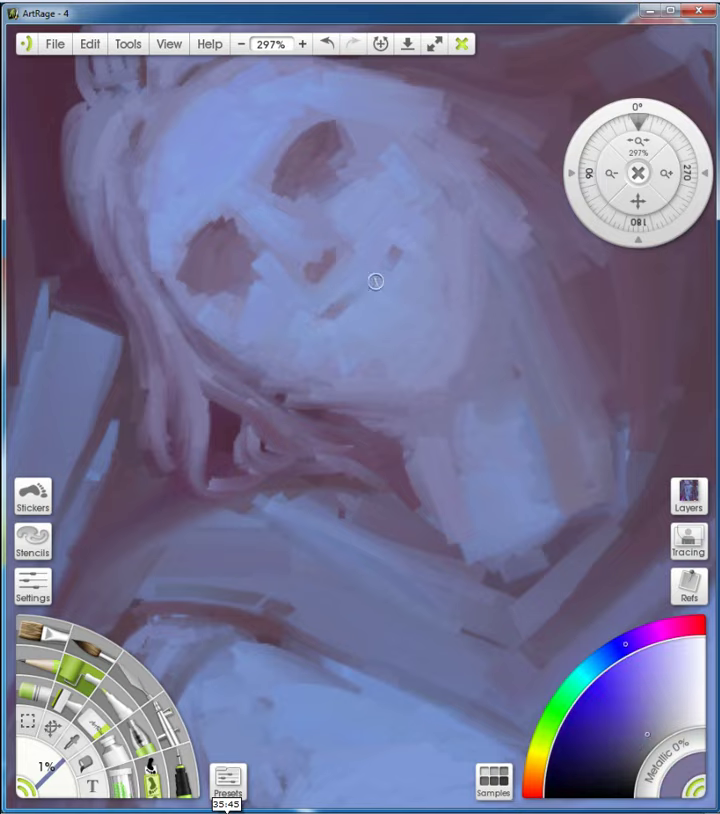
Redraw the mouth as a thin dark violet line with the pencil at 120% size and soften around it with sampled light blue
scroll(360, 298, "down", 1)
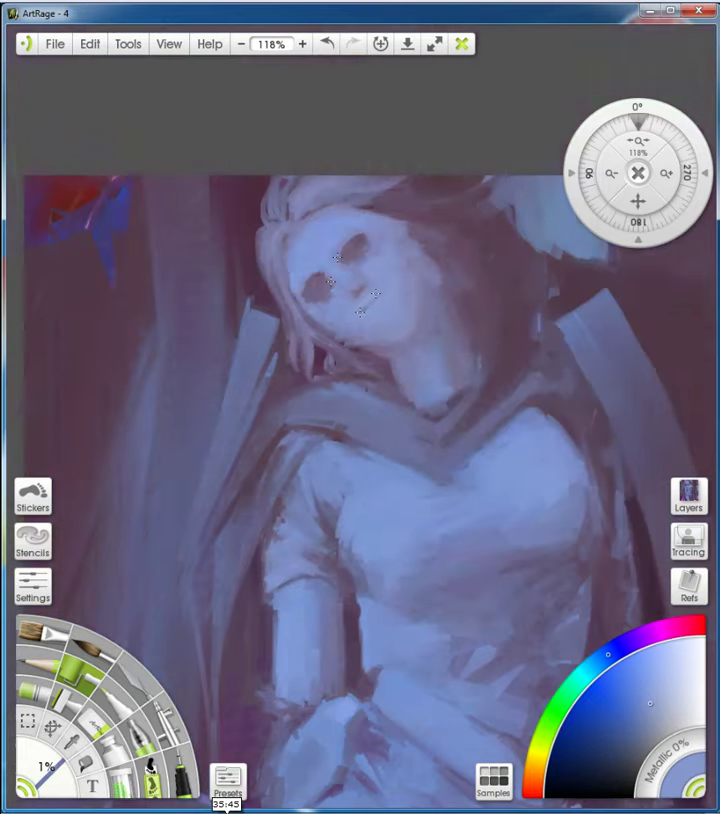
scroll(356, 291, "up", 3)
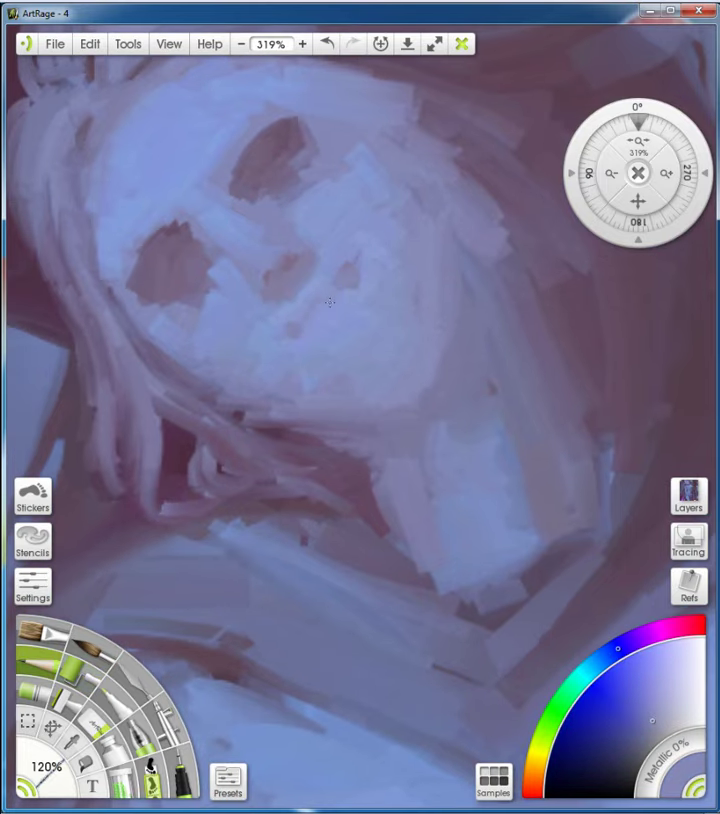
left_click_drag(337, 287, 316, 322)
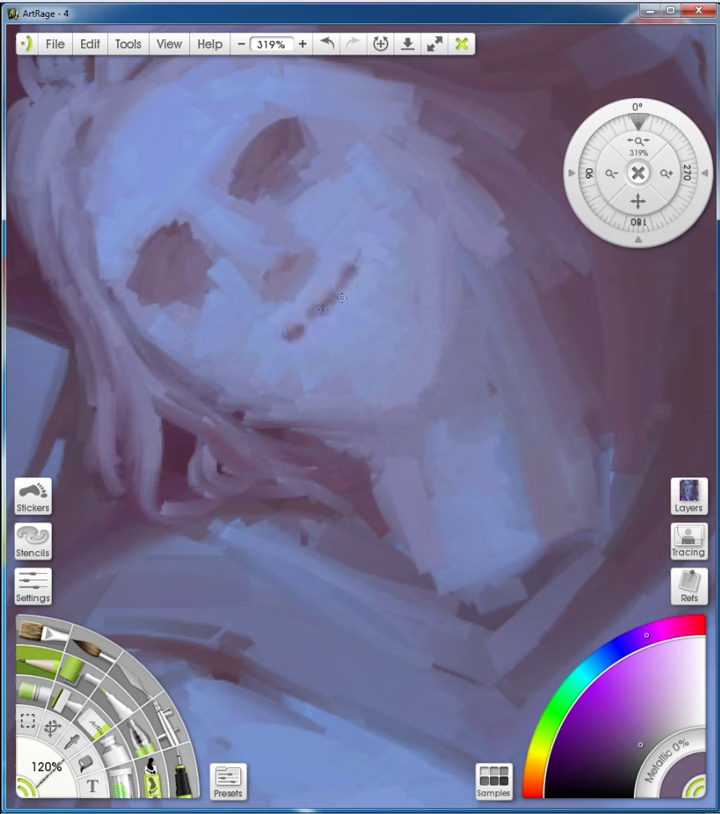
scroll(271, 322, "down", 1)
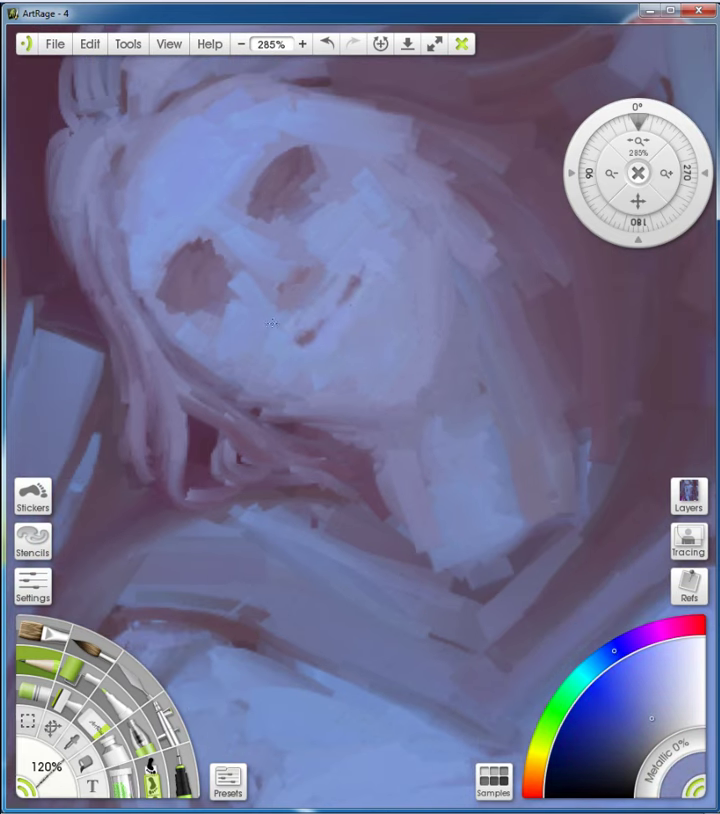
left_click(337, 729, "alt")
mouse_move(260, 246)
left_mouse_down()
mouse_move(336, 364)
mouse_move(282, 340)
mouse_move(245, 345)
mouse_move(249, 359)
mouse_move(267, 356)
mouse_move(353, 233)
mouse_move(351, 333)
left_mouse_up()
Extend long violet hair strands from the side of the face toward the light blue background patch, reducing the brush from 3% to 1%
left_click(465, 184, "alt")
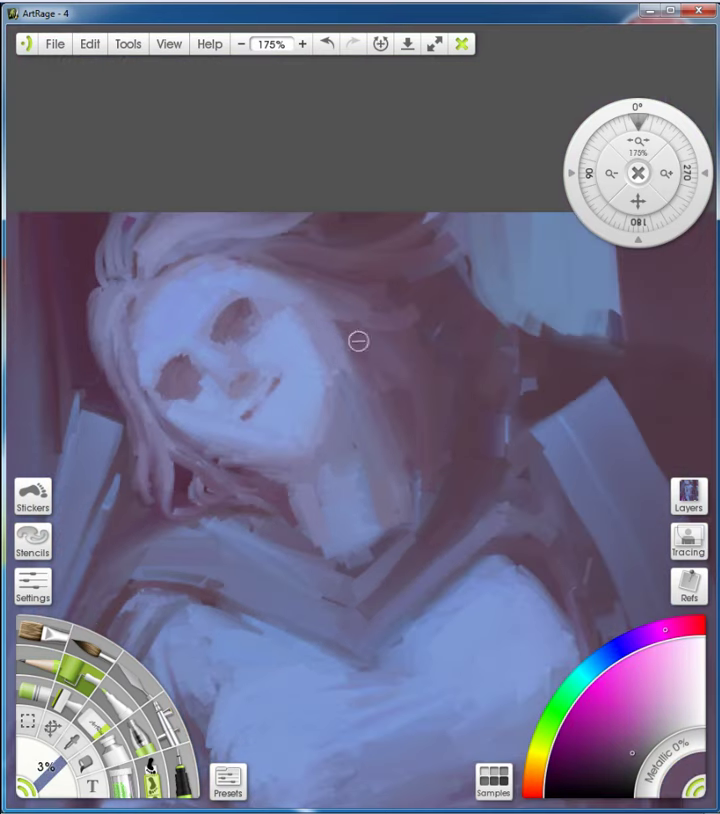
left_click(444, 373, "alt")
scroll(453, 392, "down", 3)
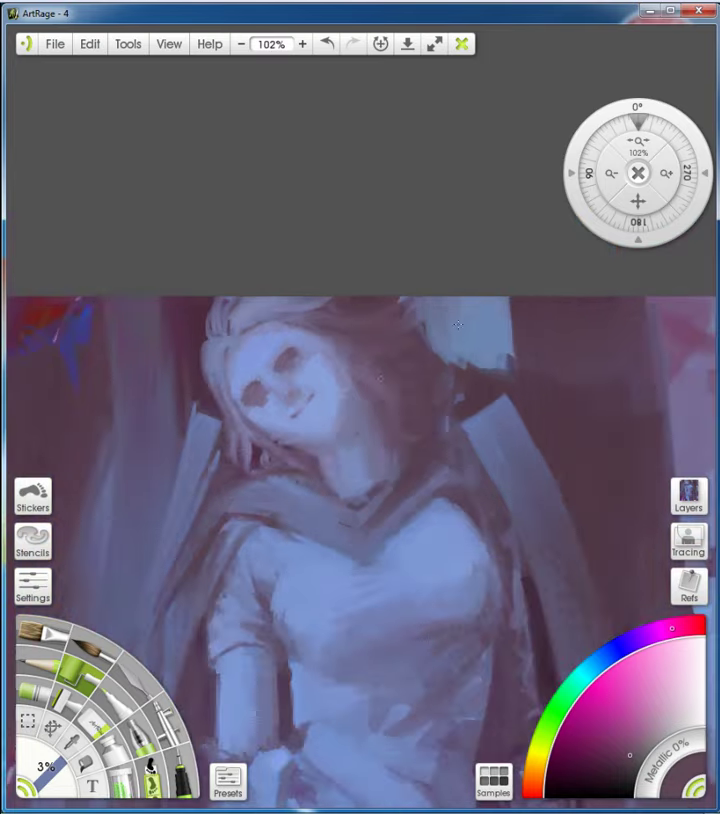
scroll(365, 351, "up", 4)
left_click(314, 331, "alt")
left_click(410, 373, "alt")
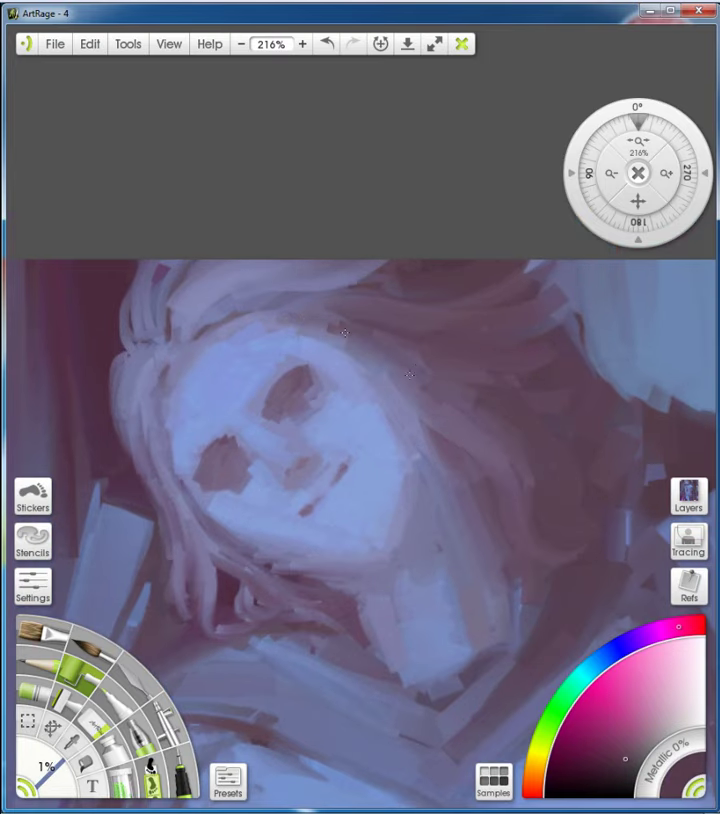
Paint the ear, clean up the jaw and neck edges, and add curling violet strands behind them at 1% size
left_click(409, 388, "alt")
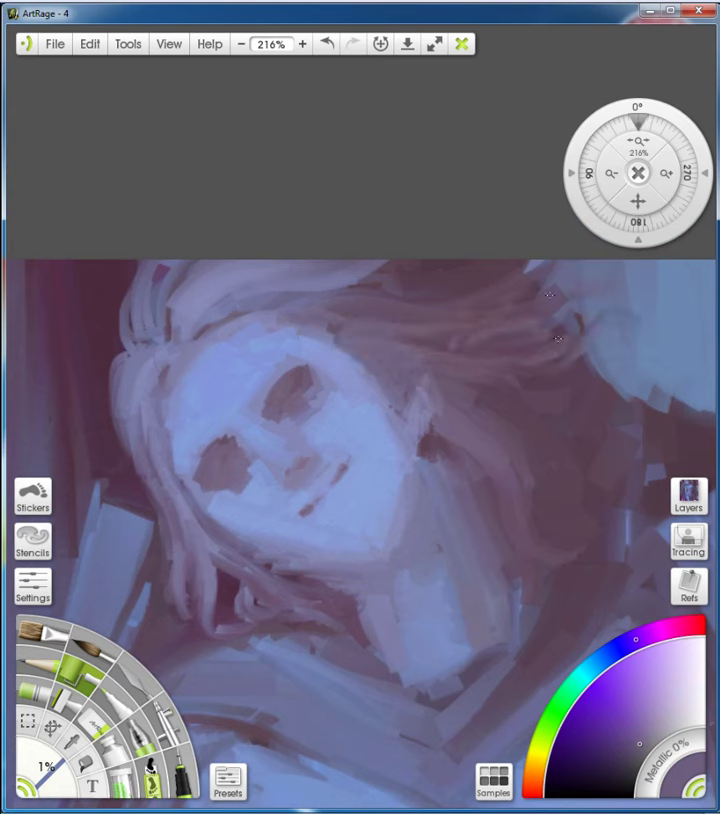
left_click(381, 482, "alt")
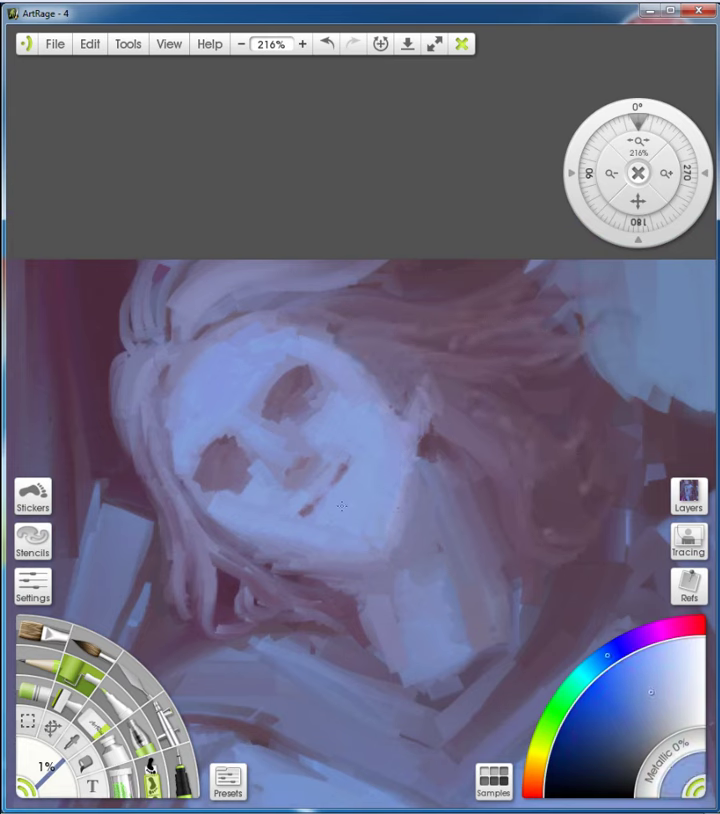
left_click(426, 457, "alt")
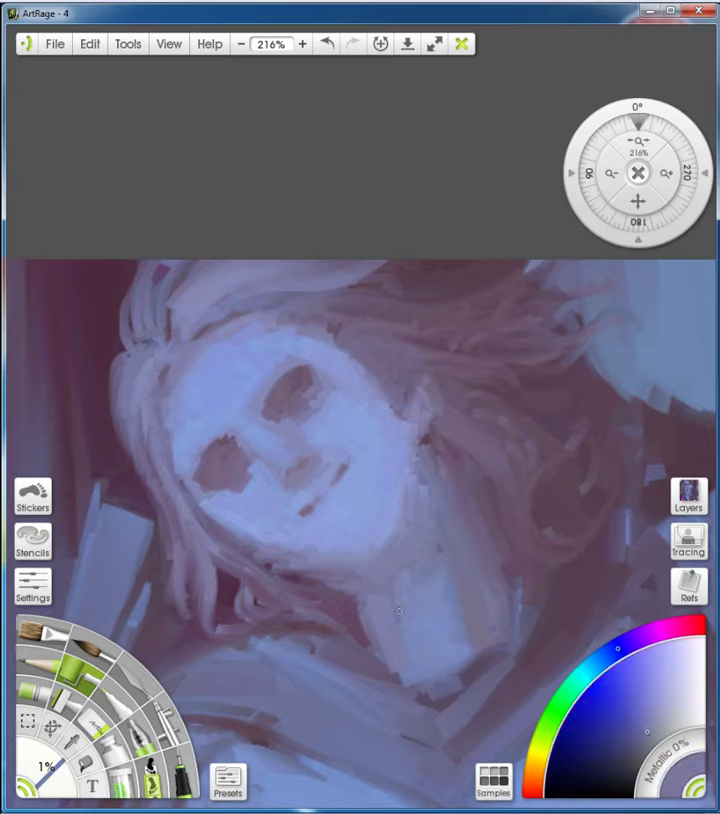
key("ctrl+0")
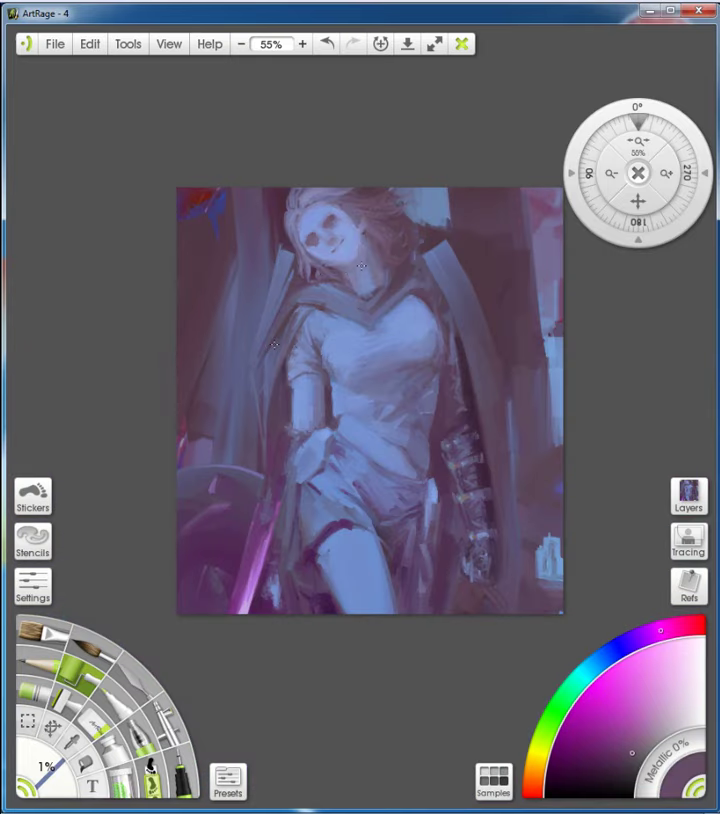
Reshape both eye sockets and the nose shadow with sampled light blue and violet strokes, reducing the brush from 3% to 1%
scroll(275, 345, "up", 5)
scroll(285, 344, "up", 2)
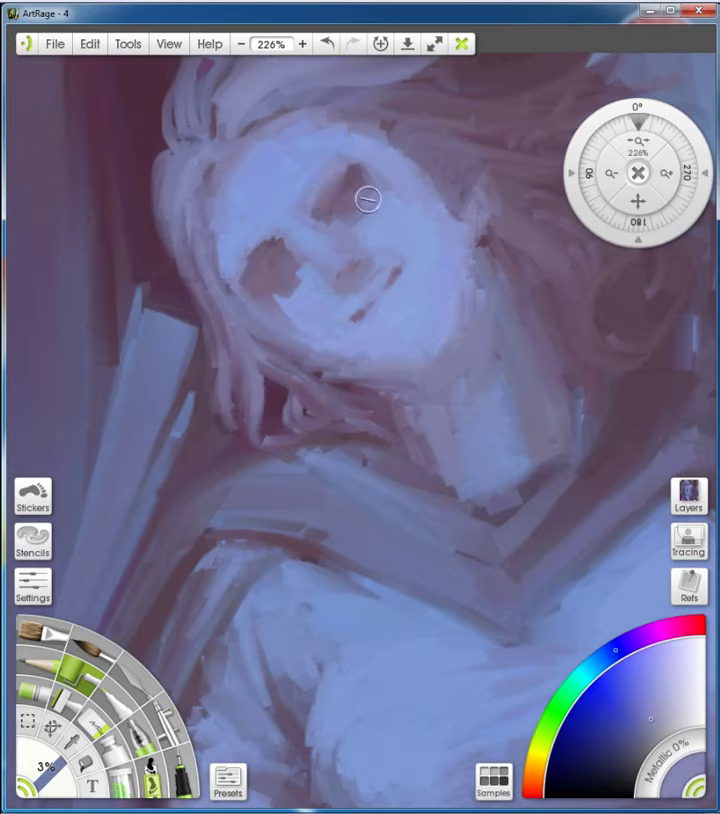
left_click(287, 319, "alt")
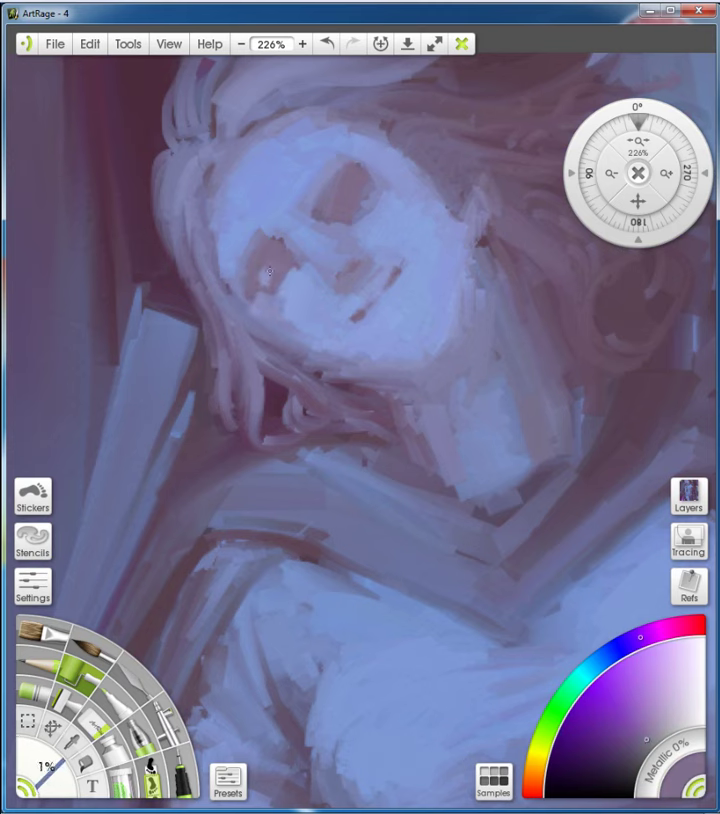
left_click(295, 233, "alt")
left_click(352, 248, "alt")
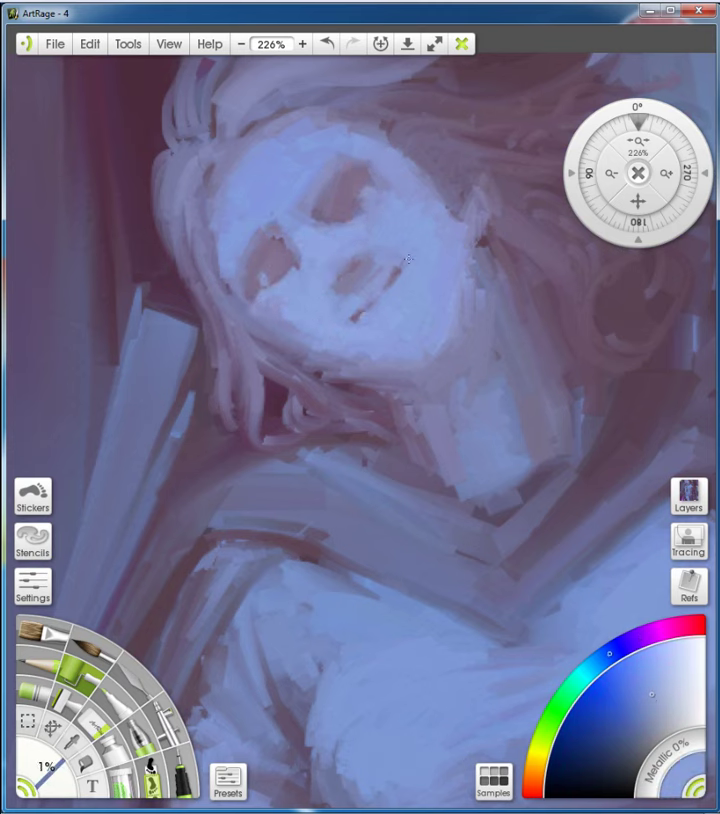
Paint out the facial features with broad violet strokes at 10% size, and block in the cheek and neck planes at 4% size
scroll(394, 331, "down", 5)
scroll(362, 342, "up", 1)
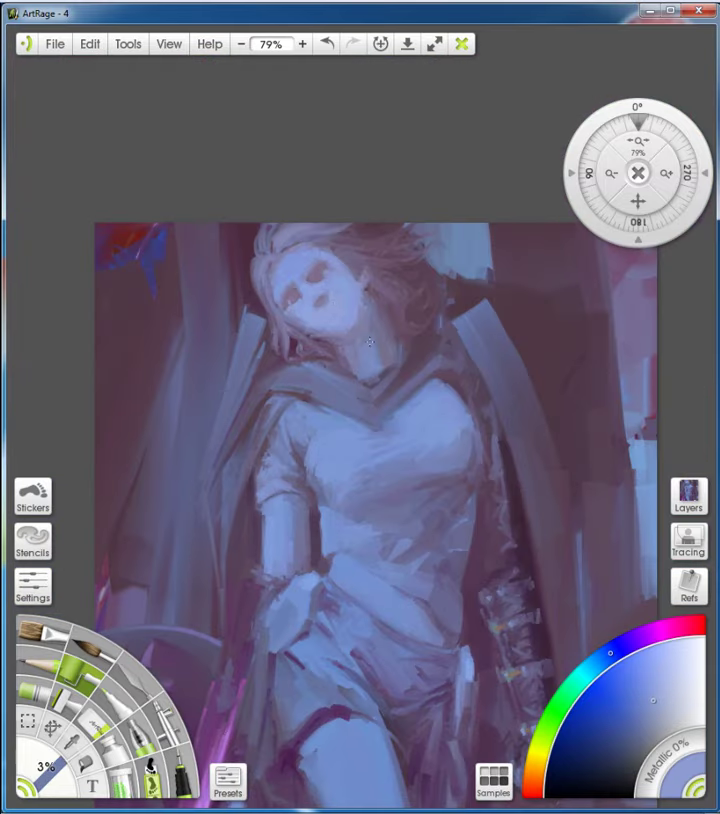
key("bracketright")
left_click_drag(303, 276, 404, 276)
left_click(362, 291, "alt")
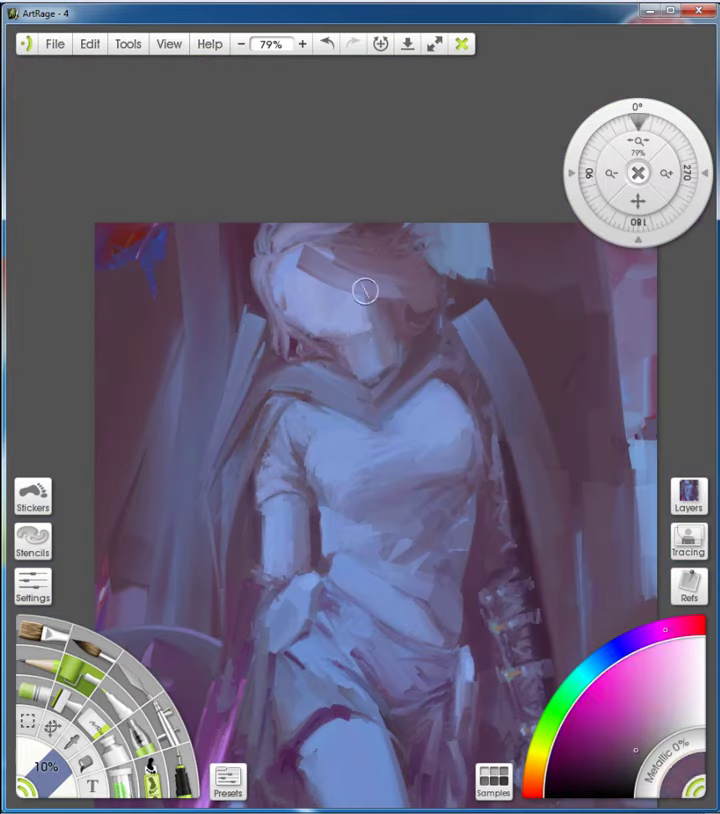
key("bracketleft")
key("bracketleft")
key("bracketleft")
left_click(330, 324, "alt")
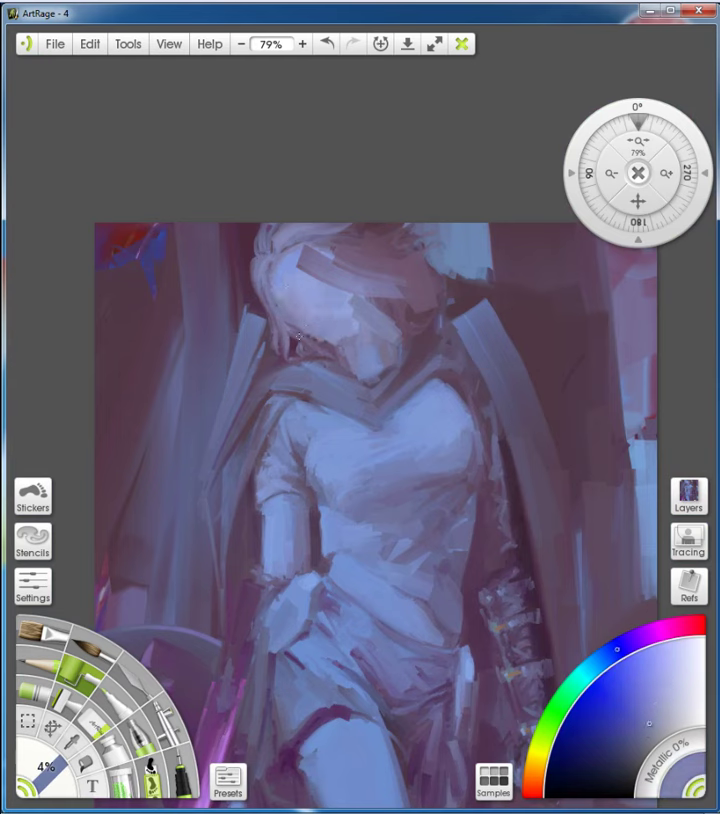
Repaint the hair across the forehead and around the jaw with sweeping dark purple strokes at 4% to 5% size
left_click(367, 261, "alt")
mouse_move(367, 261)
left_mouse_down()
mouse_move(293, 290)
mouse_move(404, 278)
mouse_move(385, 283)
mouse_move(314, 265)
mouse_move(387, 246)
mouse_move(270, 266)
left_mouse_up()
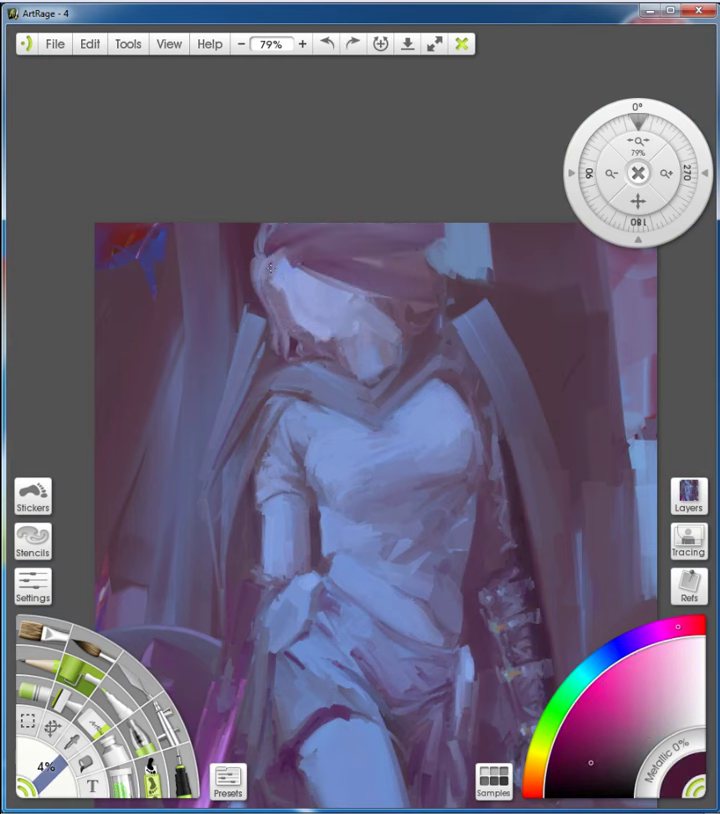
left_click(314, 324, "alt")
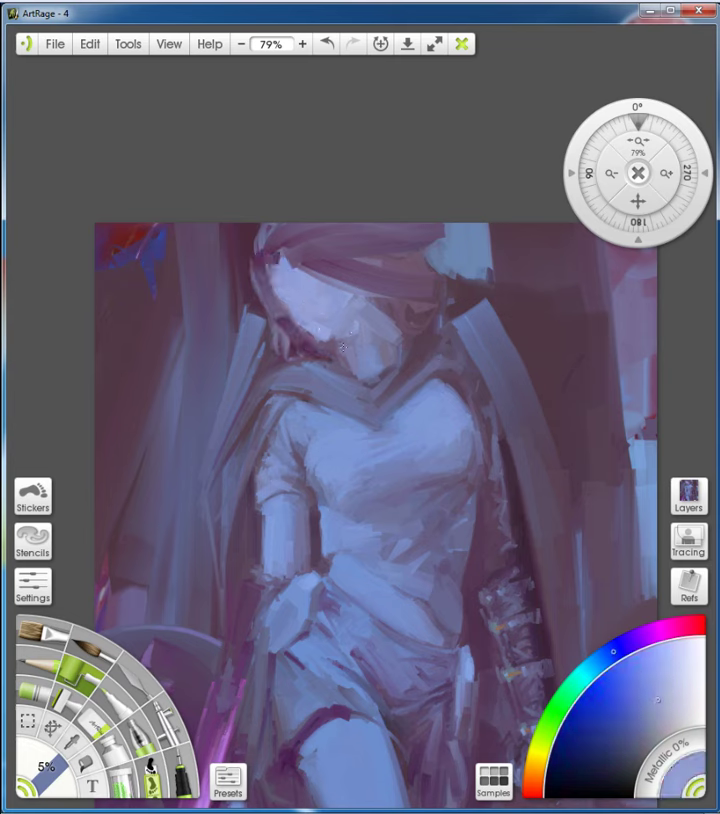
Build the scarf folds around the neck with sampled violet and blue strokes at 1% and 3% size, undoing the last stroke
left_click(414, 276, "alt")
left_click(460, 354, "alt")
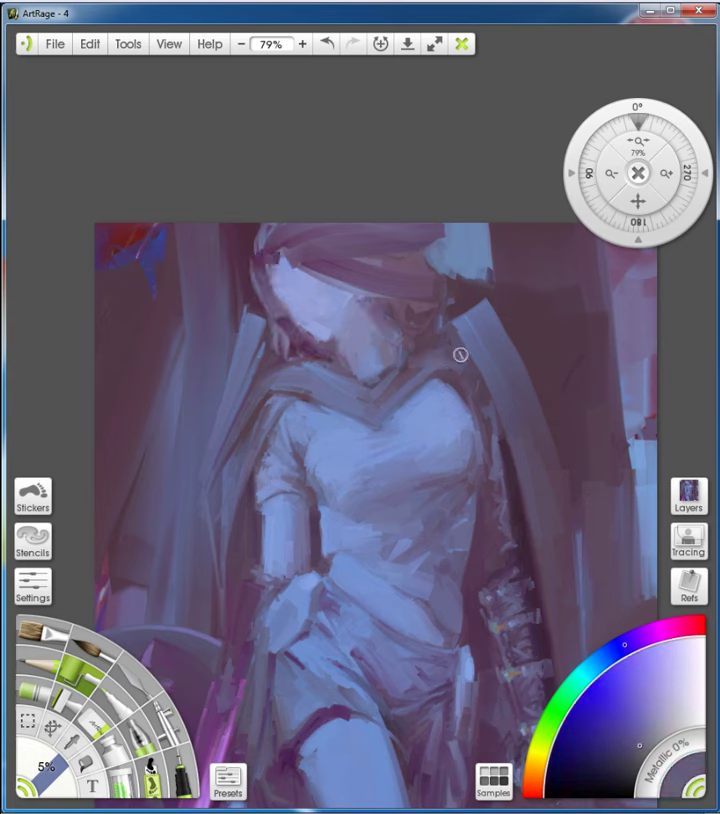
left_click(358, 397, "alt")
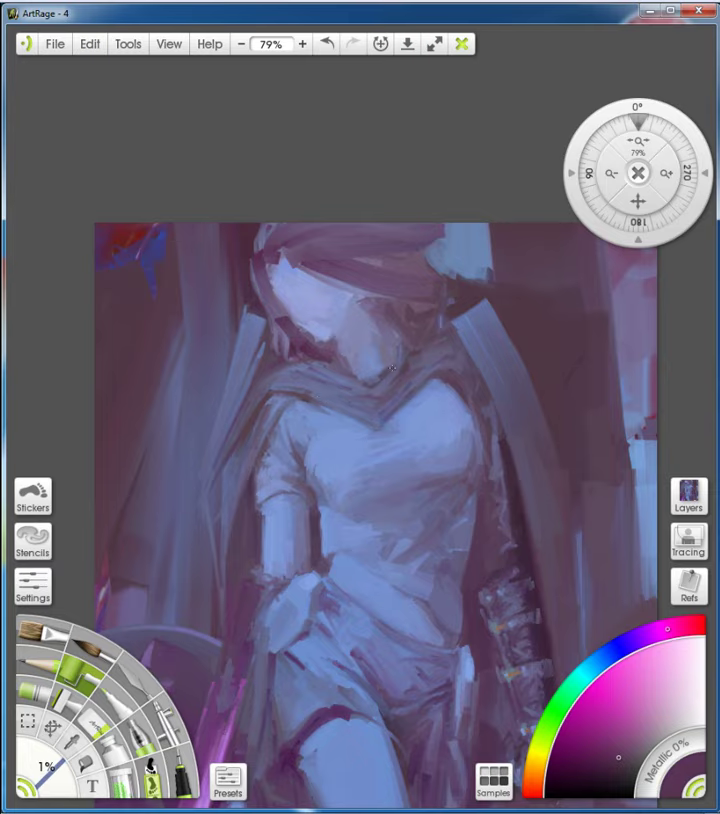
scroll(392, 368, "up", 4)
left_click(315, 365, "alt")
key("bracketright")
left_click(330, 379, "alt")
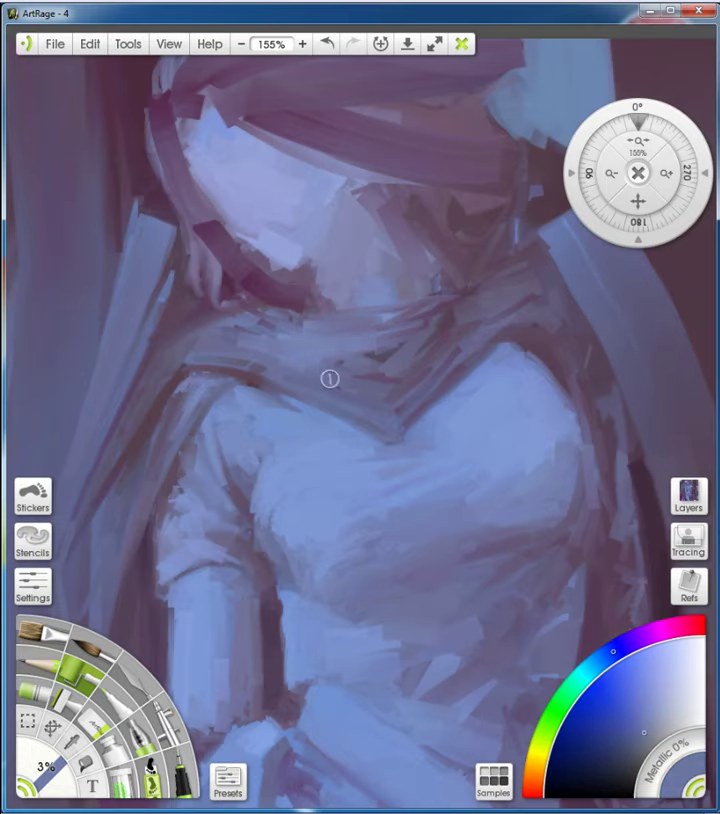
key("ctrl+z")
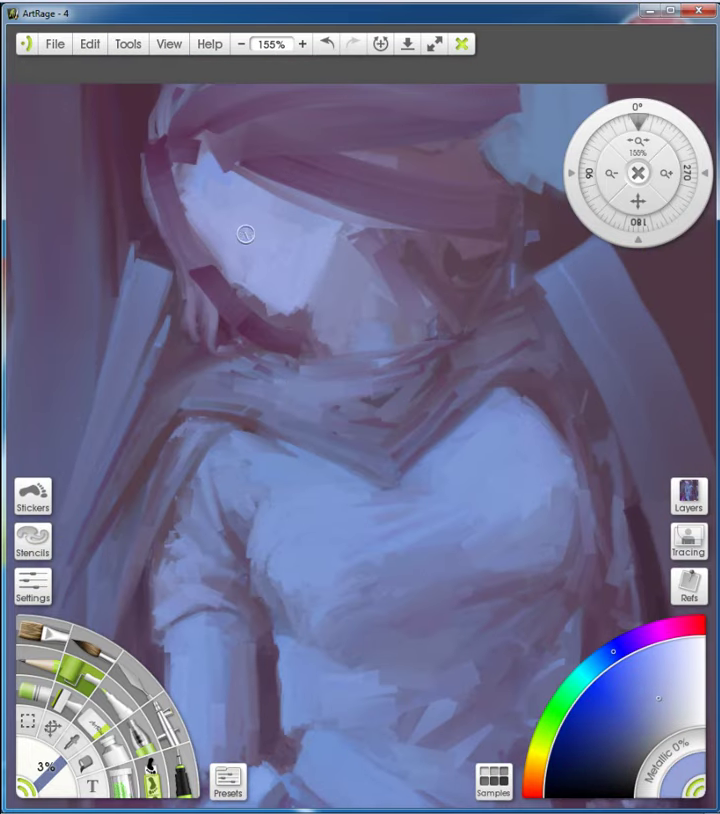
Brighten the cheek, forehead and neck with broad pale blue strokes at 3% size
scroll(245, 234, "down", 3)
scroll(400, 281, "up", 4)
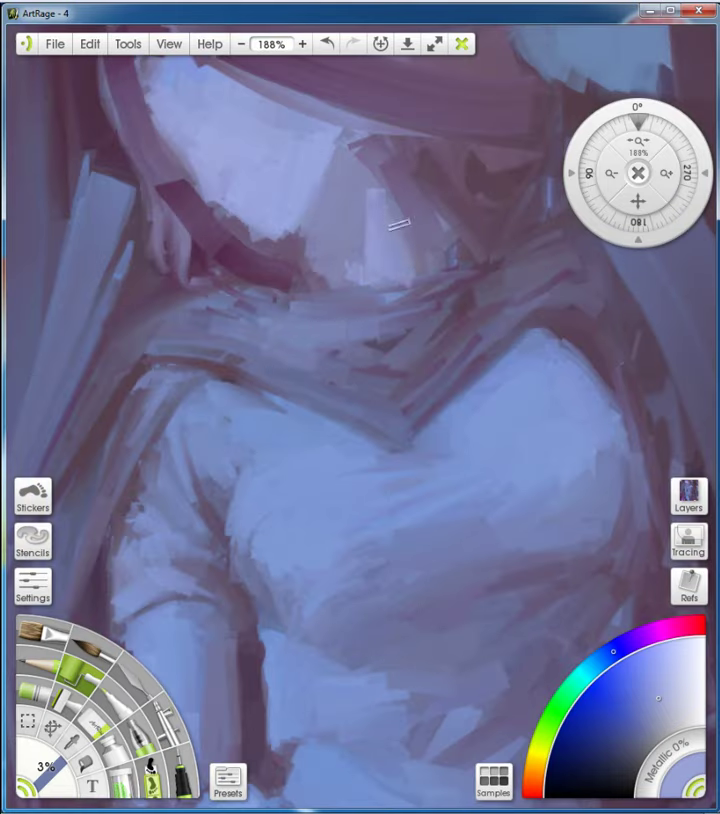
scroll(382, 215, "down", 8)
scroll(278, 286, "up", 12)
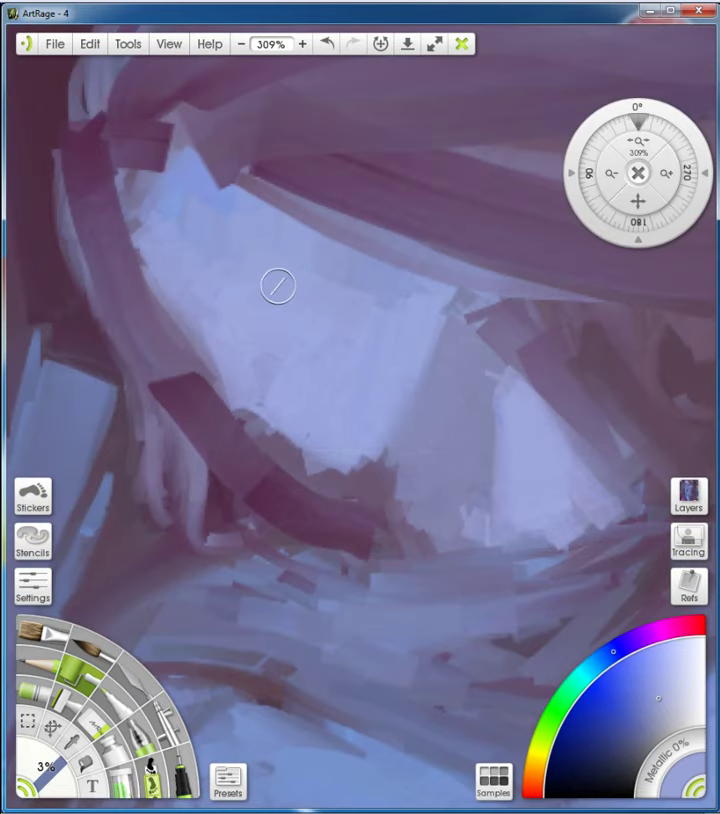
Draw a dark violet eye with iris, upper lid and lower lash line, plus a thin brow mark beside it, at 1% size
left_click(331, 177, "alt")
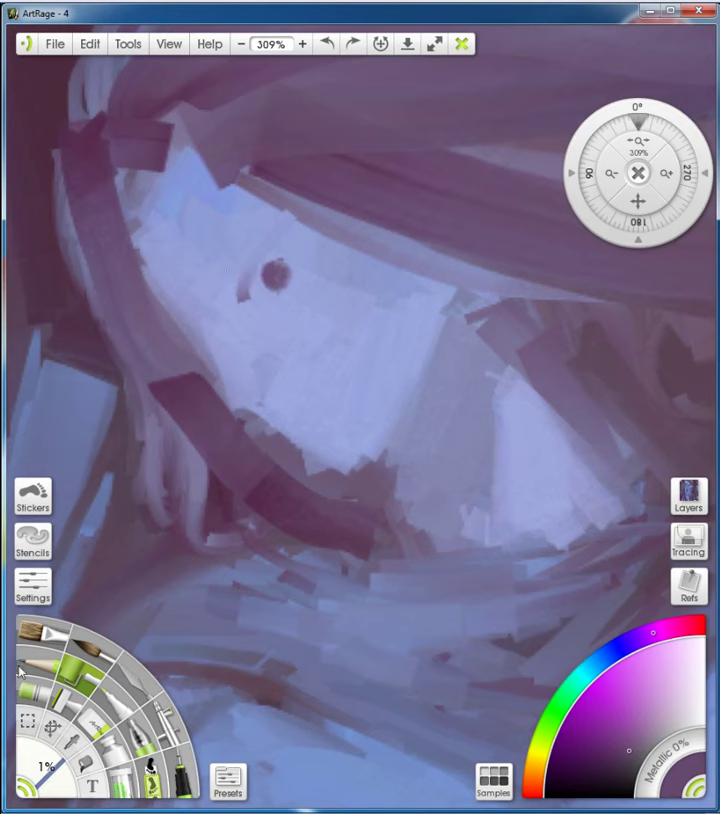
left_click_drag(240, 250, 295, 232)
left_click(276, 272, "alt")
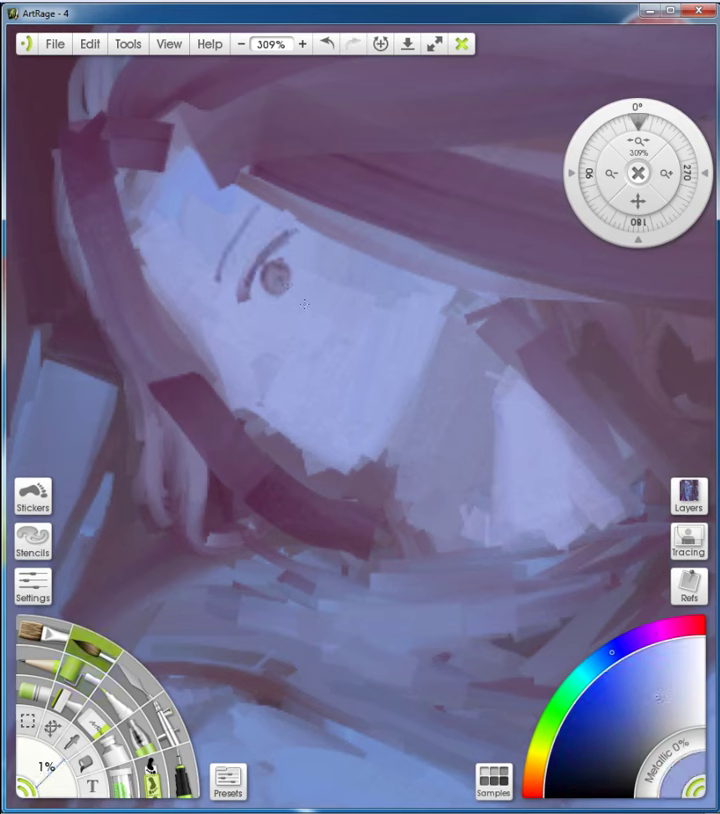
left_click(292, 287, "alt")
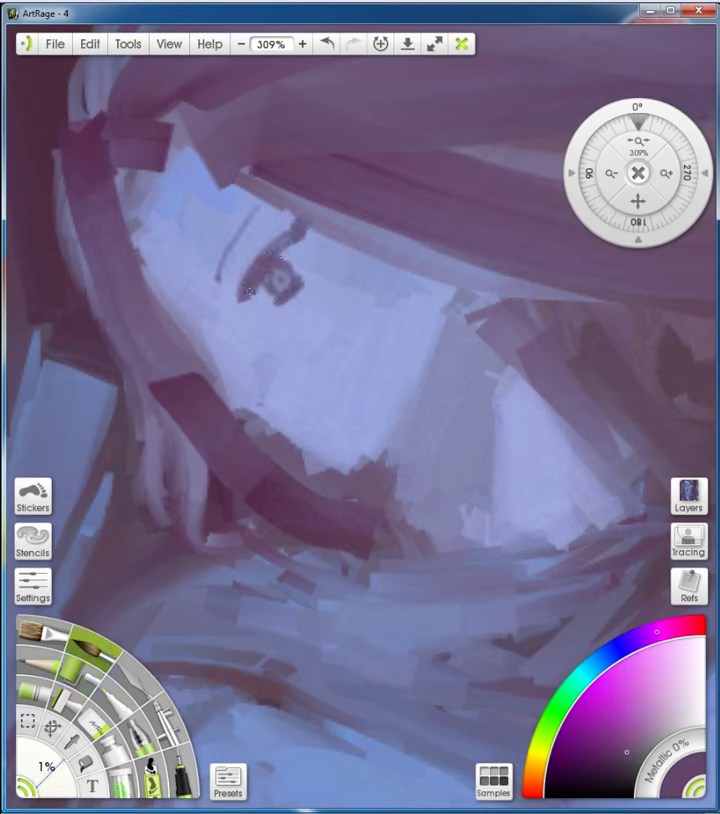
left_click(214, 253, "alt")
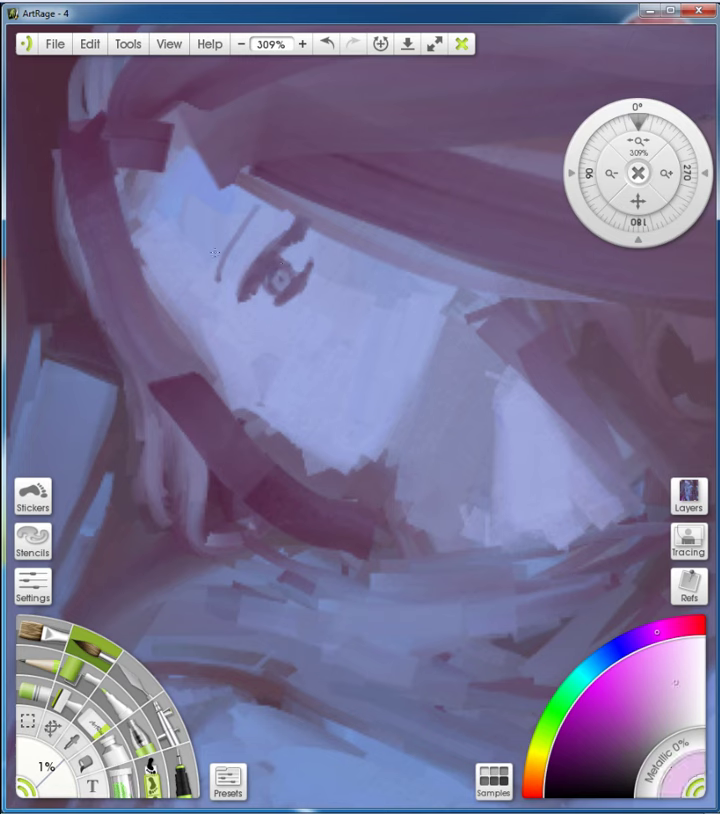
Fill the iris with pale pink and the eye whites with pale lilac, and strengthen the eye outline and brow mark in dark violet
left_click_drag(276, 288, 298, 284)
left_click(680, 697)
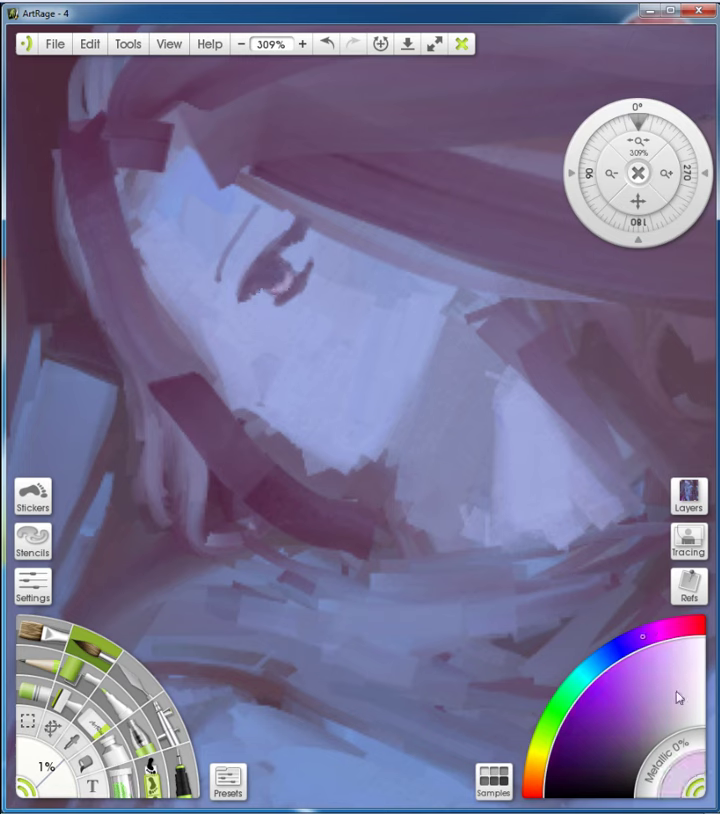
left_click(268, 297, "alt")
left_click(300, 262, "alt")
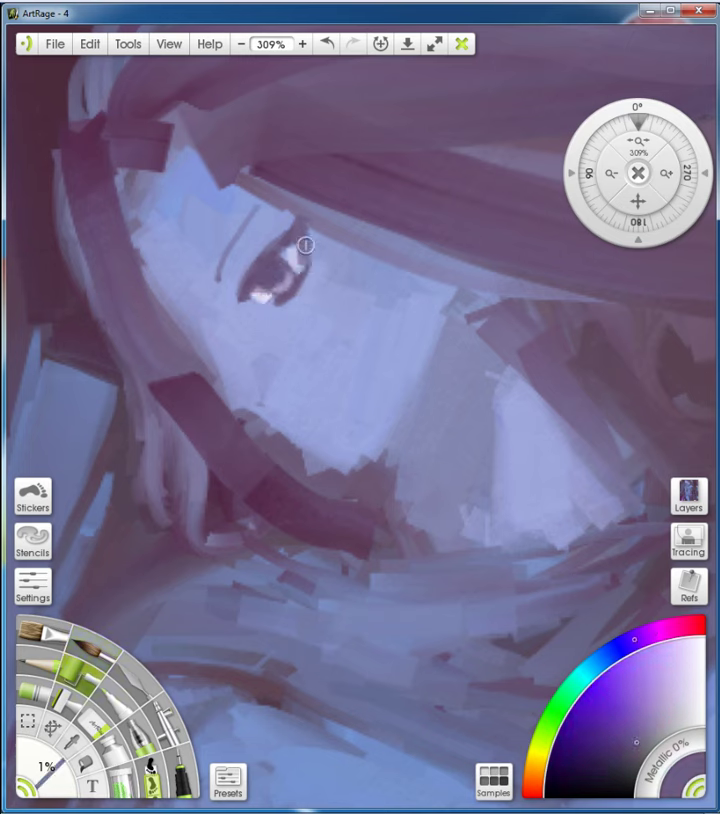
left_click_drag(305, 240, 240, 274)
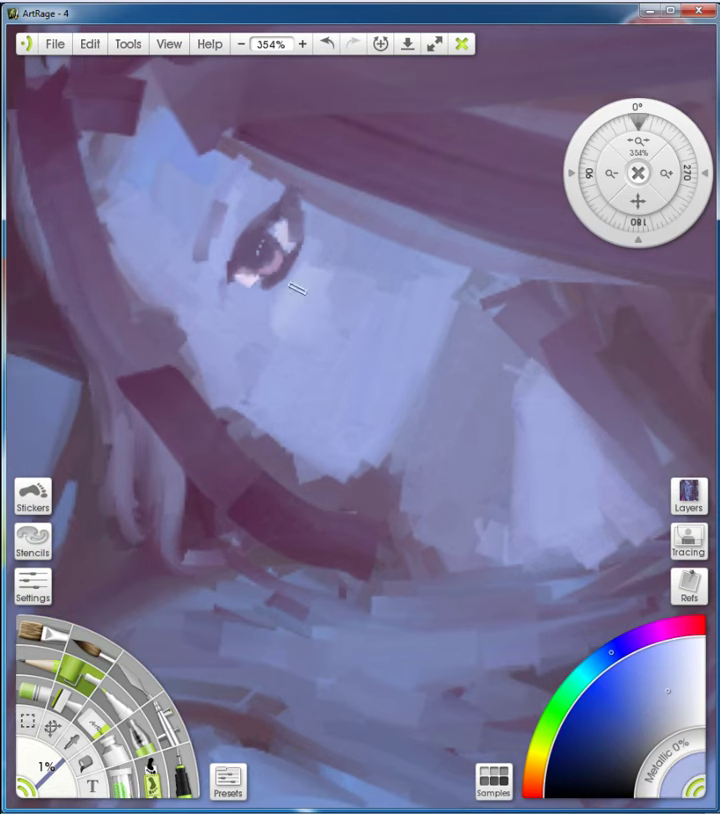
Add small violet nose and mouth marks below the eye at 1% size, undo the last stroke, and soften the jaw edge with sampled violet
left_click_drag(194, 218, 204, 244)
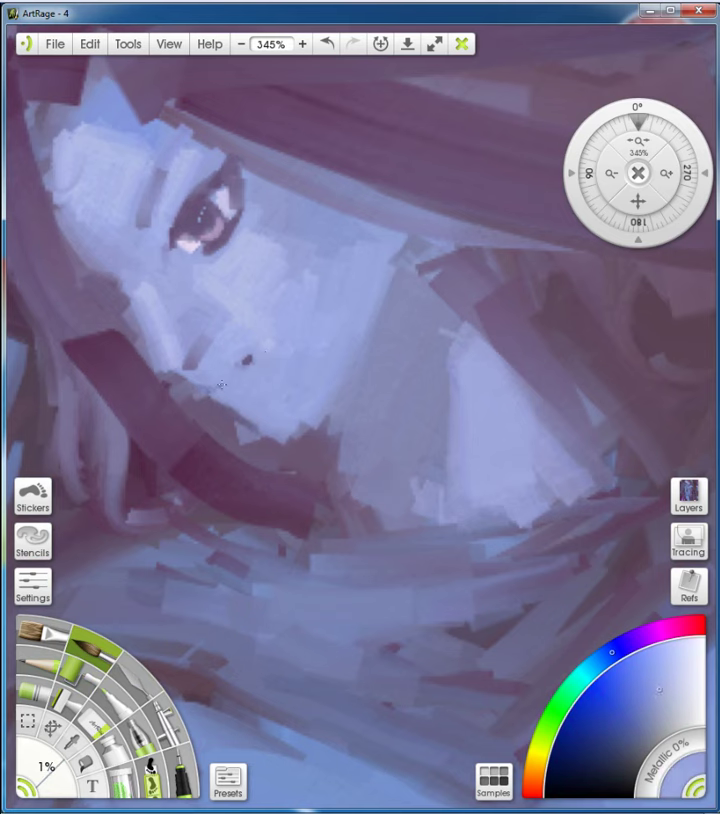
key("ctrl+z")
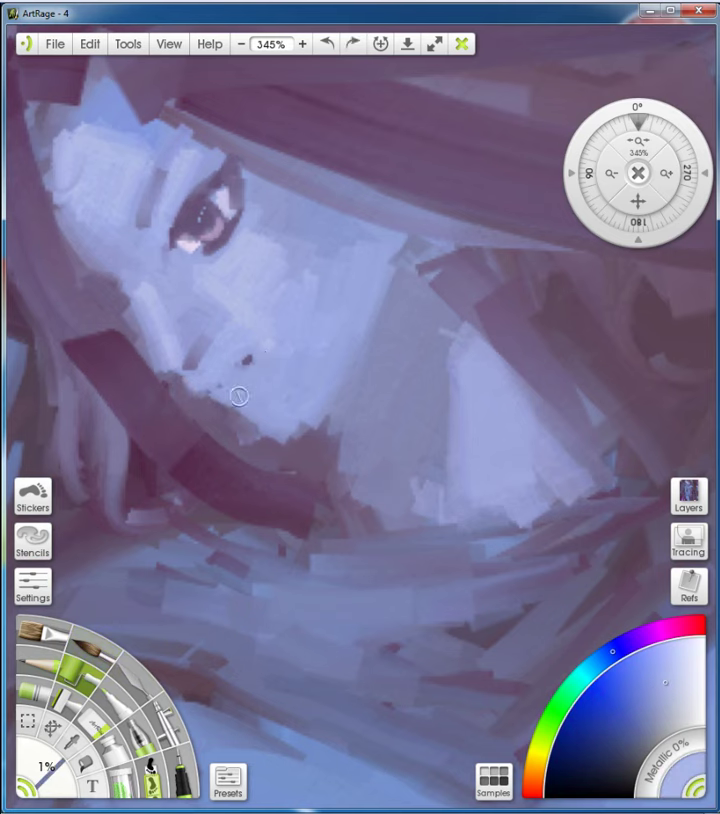
scroll(238, 394, "down", 4)
scroll(250, 423, "up", 6)
left_click(200, 385, "alt")
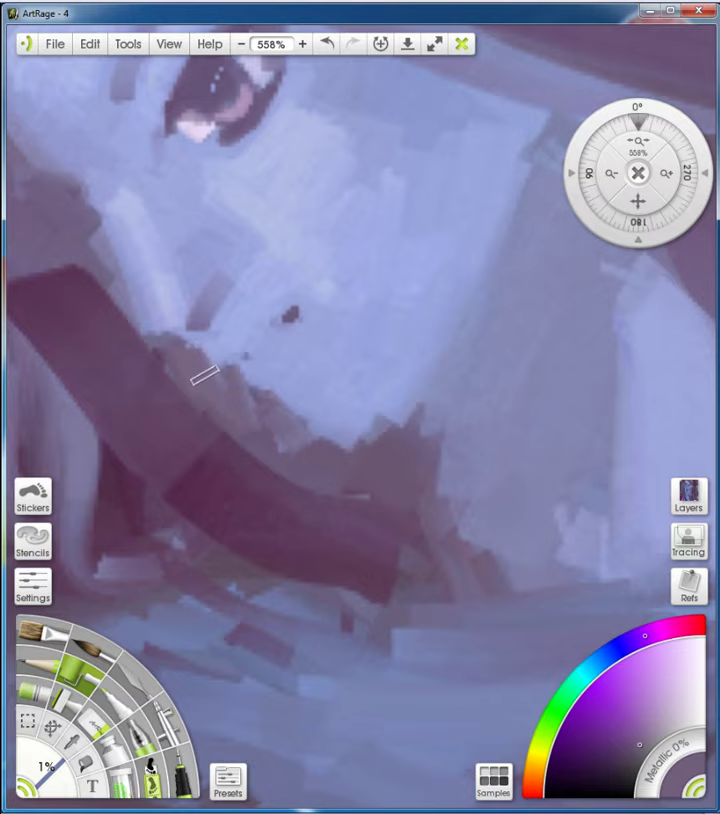
scroll(374, 418, "down", 2)
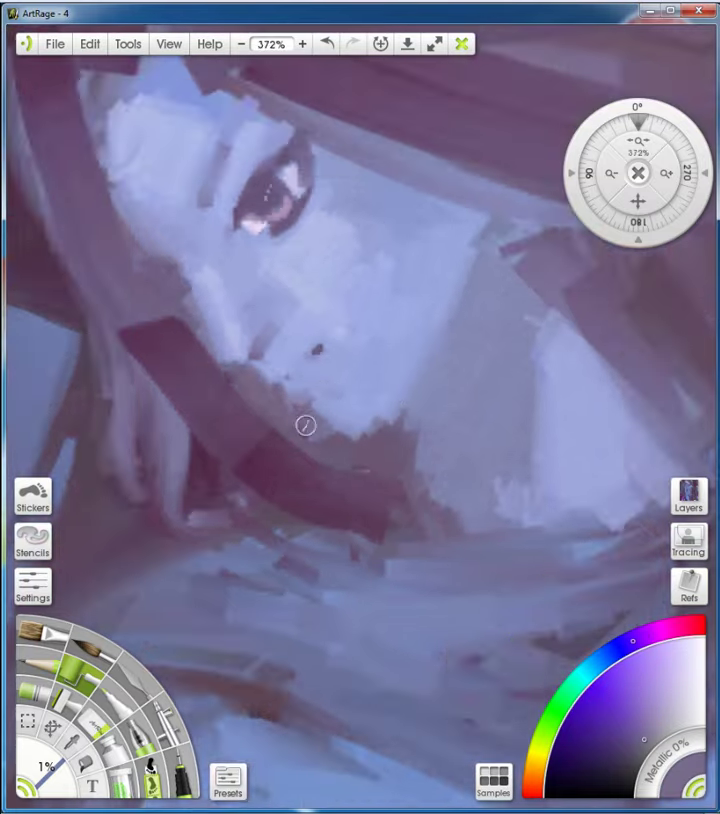
scroll(306, 426, "down", 8)
scroll(300, 373, "up", 9)
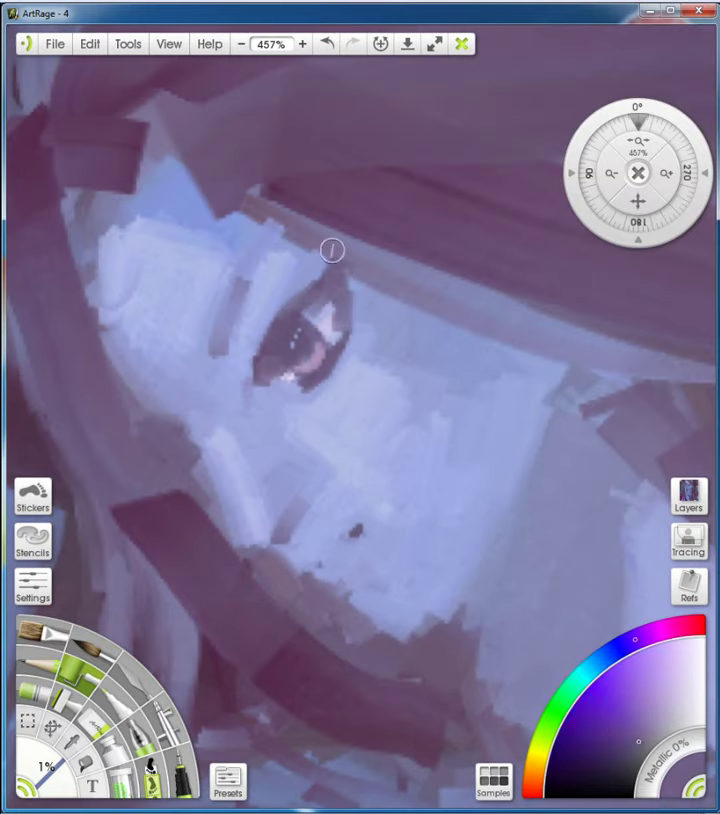
Darken the pupil and extend the upper lid of the eye with sampled dark violet strokes at 1% size
left_click(291, 342, "alt")
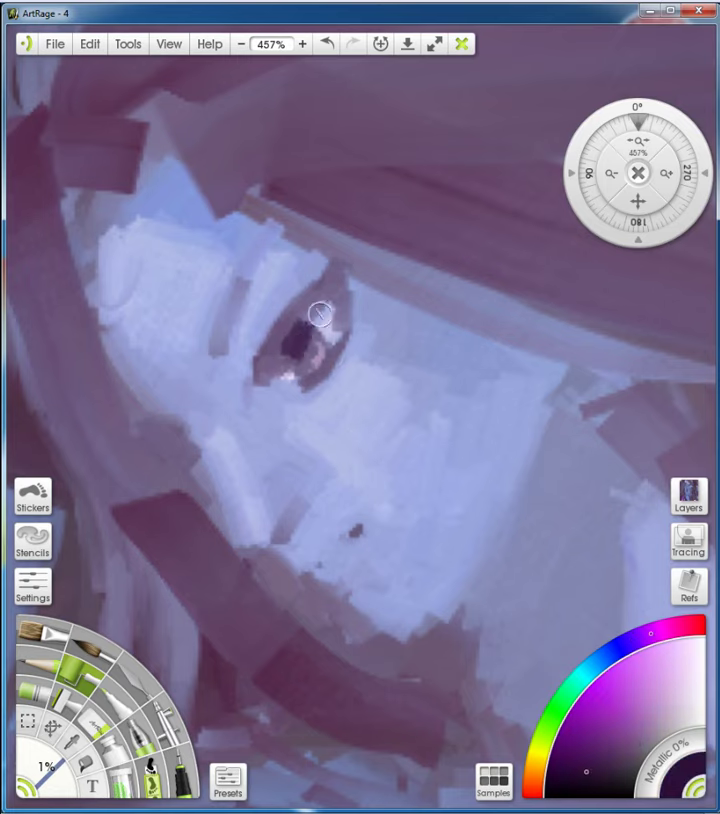
scroll(295, 330, "down", 8)
scroll(296, 342, "up", 6)
left_click(255, 355, "alt")
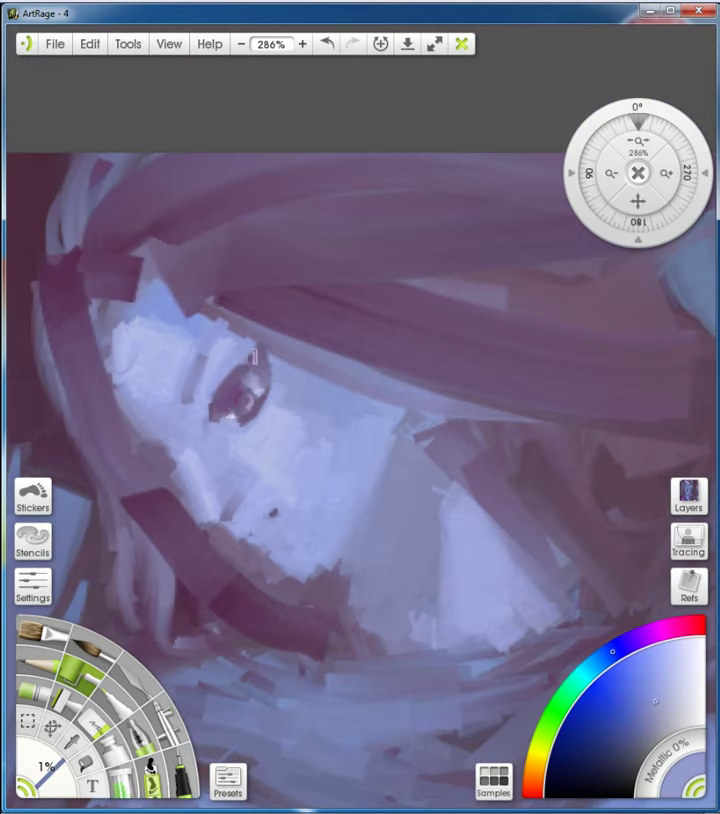
scroll(301, 380, "up", 2)
left_click(233, 371, "alt")
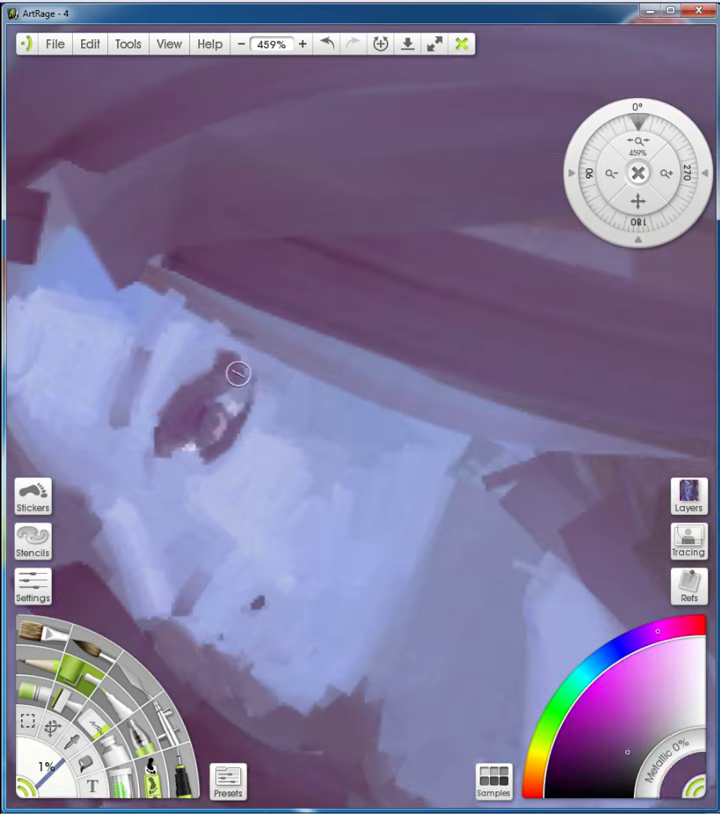
Refine the eye and the skin around its outer corner with freshly sampled face tones at 1% size
left_click(205, 425, "alt")
scroll(205, 425, "down", 4)
scroll(287, 393, "up", 4)
left_click(276, 362, "alt")
left_click(249, 304, "alt")
Brighten the bare arm between sleeve and glove with sampled pale blue vertical strokes at 5% size
scroll(341, 337, "down", 4)
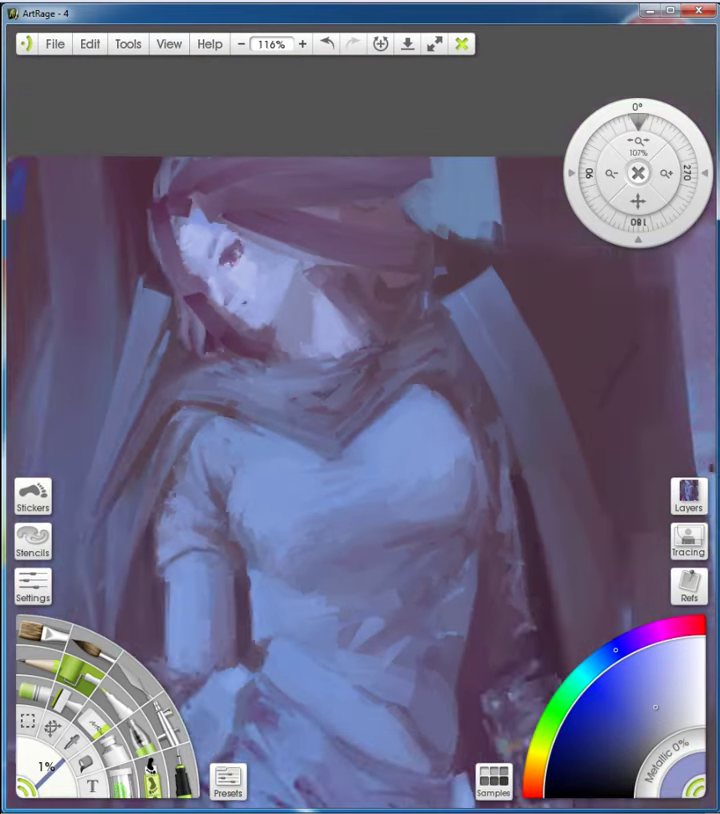
scroll(320, 280, "up", 1)
scroll(300, 230, "down", 3)
scroll(279, 174, "up", 1)
left_click(279, 174, "alt")
scroll(216, 458, "up", 1)
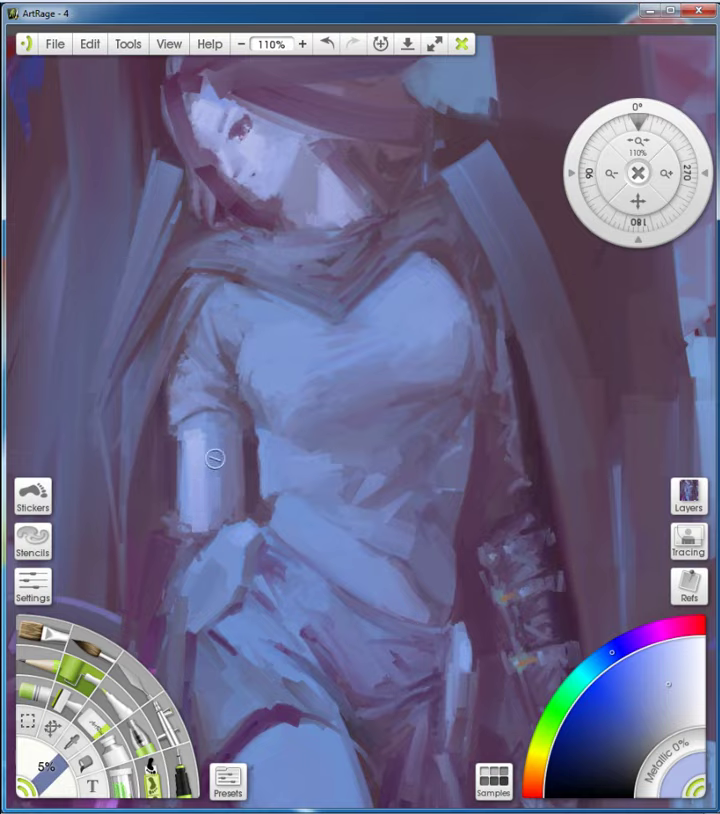
scroll(312, 438, "down", 2)
scroll(296, 441, "up", 1)
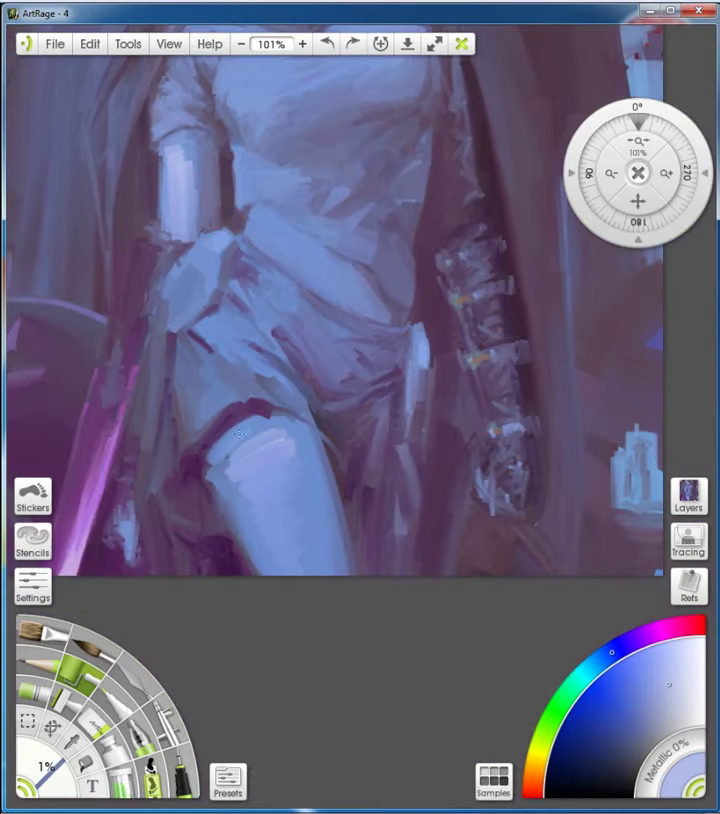
Cover the thigh below the skirt hem with broad pale blue strokes, using brush sizes up to 15%
scroll(223, 443, "up", 2)
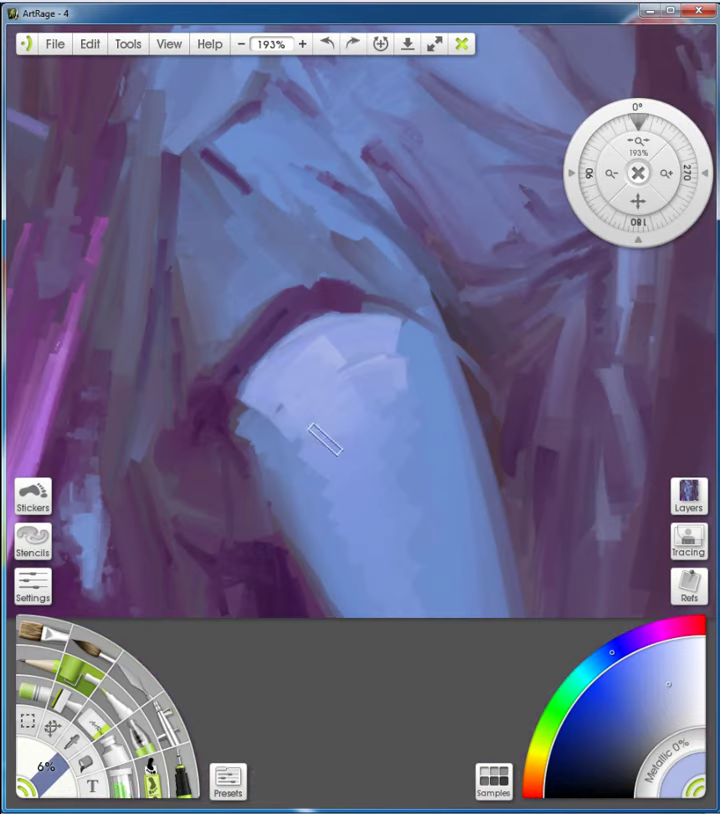
key("bracketright")
key("bracketright")
key("bracketright")
left_click_drag(316, 438, 340, 520)
mouse_move(329, 396)
left_mouse_down()
mouse_move(439, 516)
mouse_move(293, 468)
left_mouse_up()
scroll(293, 470, "down", 2)
key("bracketleft")
key("bracketleft")
key("bracketleft")
mouse_move(196, 345)
left_mouse_down()
mouse_move(307, 412)
mouse_move(209, 329)
mouse_move(269, 309)
mouse_move(347, 384)
left_mouse_up()
key("bracketright")
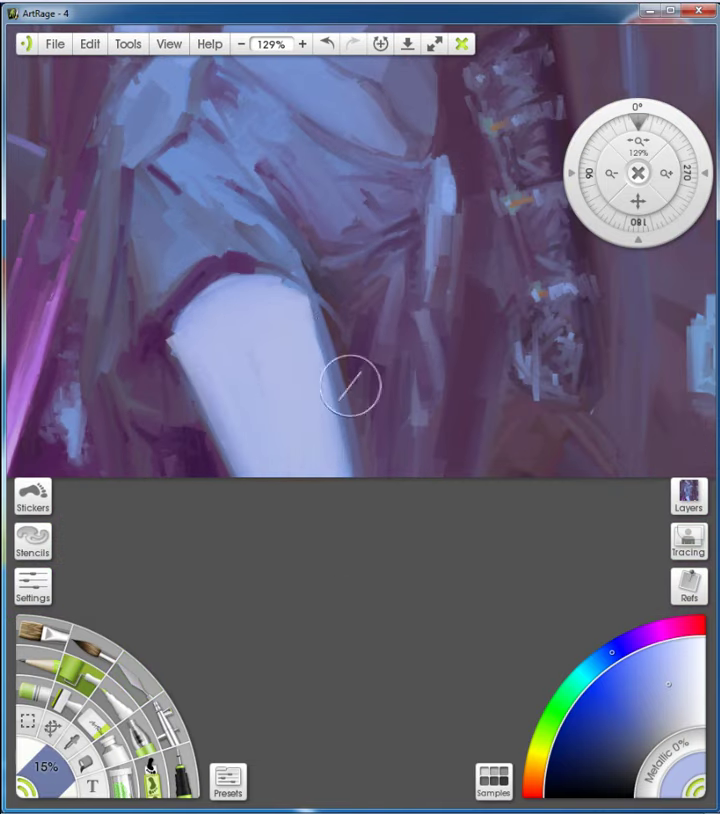
Draw a thin curved band line across the upper thigh at 1% size and sample a pale tone beside it
scroll(322, 289, "up", 1)
key("bracketleft")
key("bracketleft")
key("bracketleft")
key("bracketleft")
left_click_drag(313, 311, 166, 340)
left_click(166, 340, "alt")
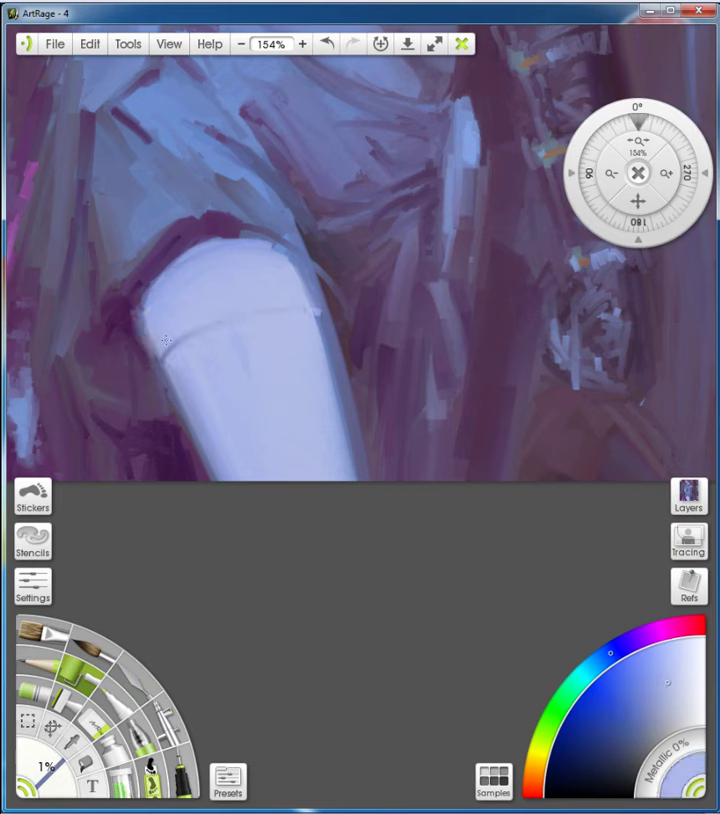
scroll(215, 336, "down", 6)
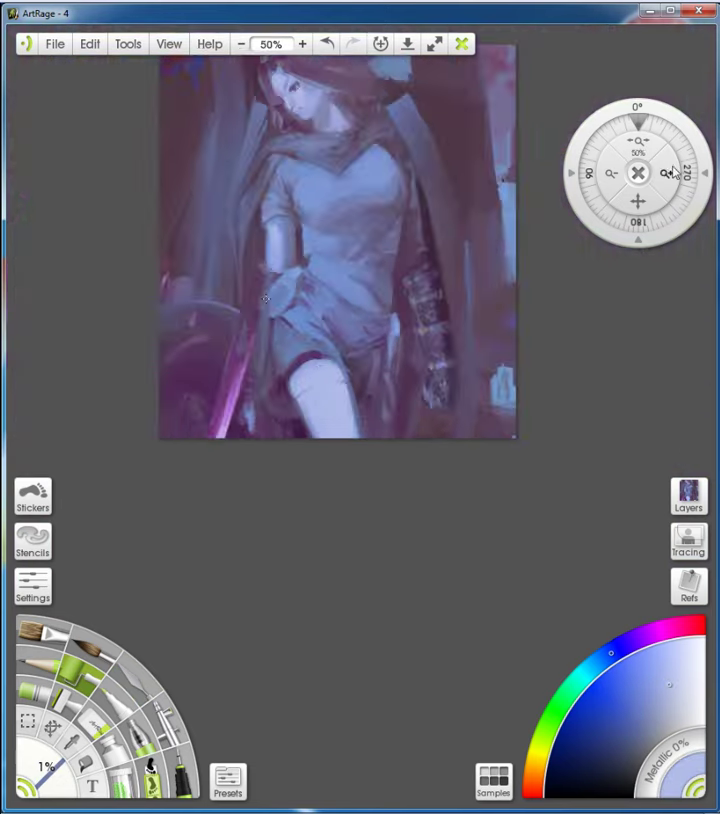
Clean up both ends of the thigh band with sampled dark violet and pale blue strokes at 1% size
scroll(413, 178, "up", 8)
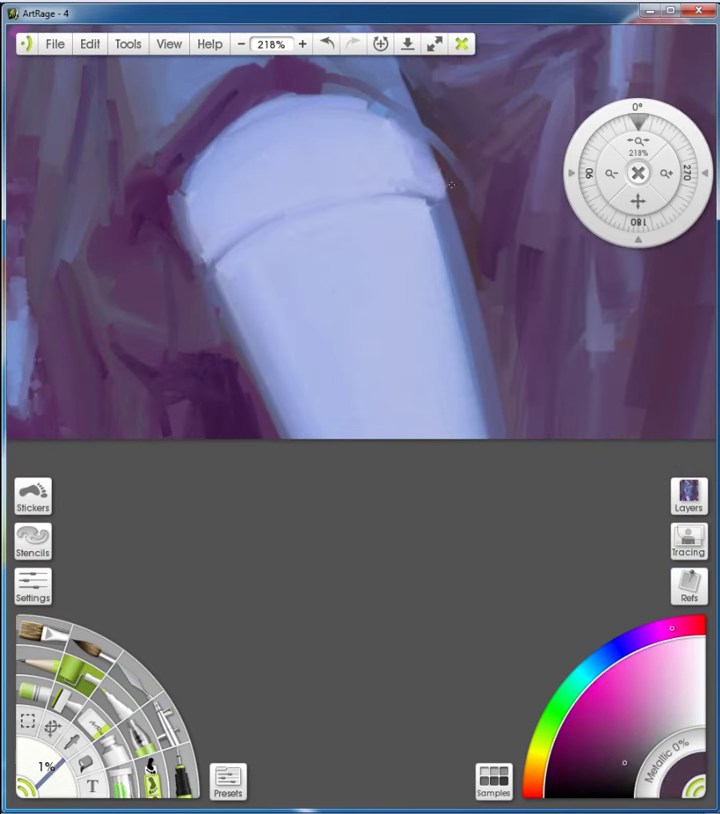
left_click(203, 263, "alt")
left_click(224, 270, "alt")
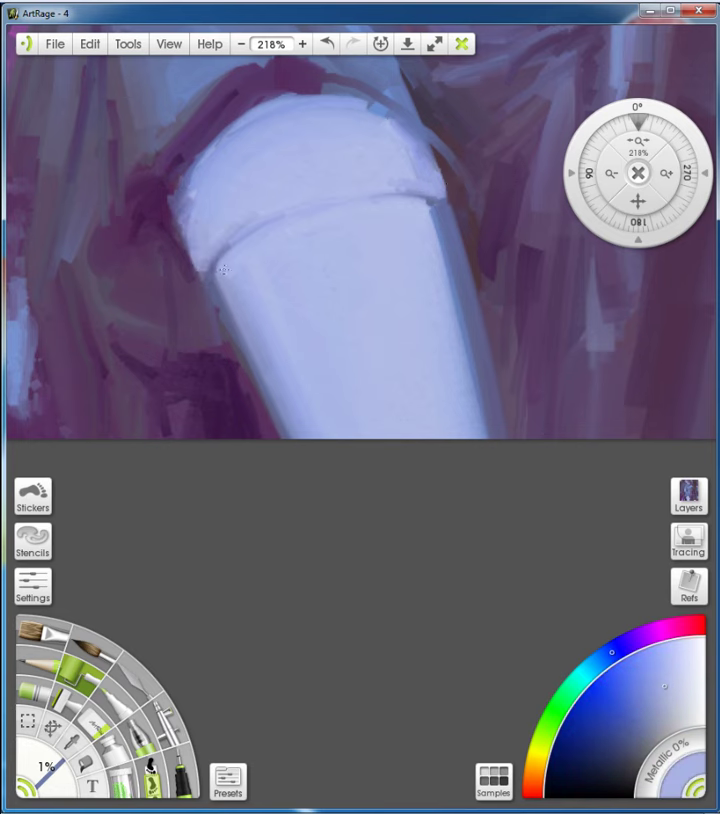
scroll(224, 270, "up", 1)
scroll(224, 270, "down", 6)
scroll(224, 270, "up", 7)
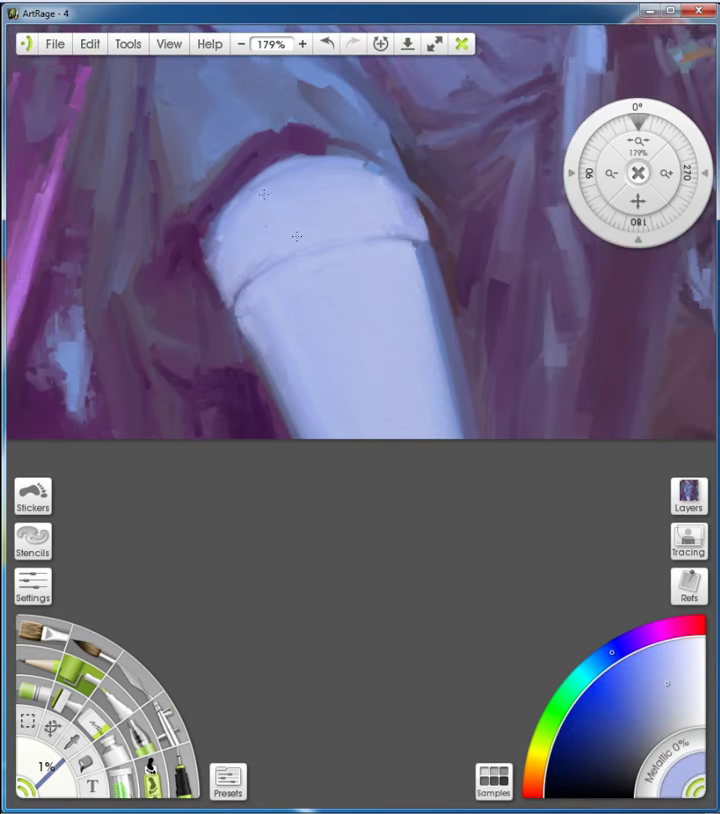
Smooth the skin above the thigh band with pale blue strokes at 5% size
key("bracketright")
key("bracketright")
key("bracketright")
key("bracketright")
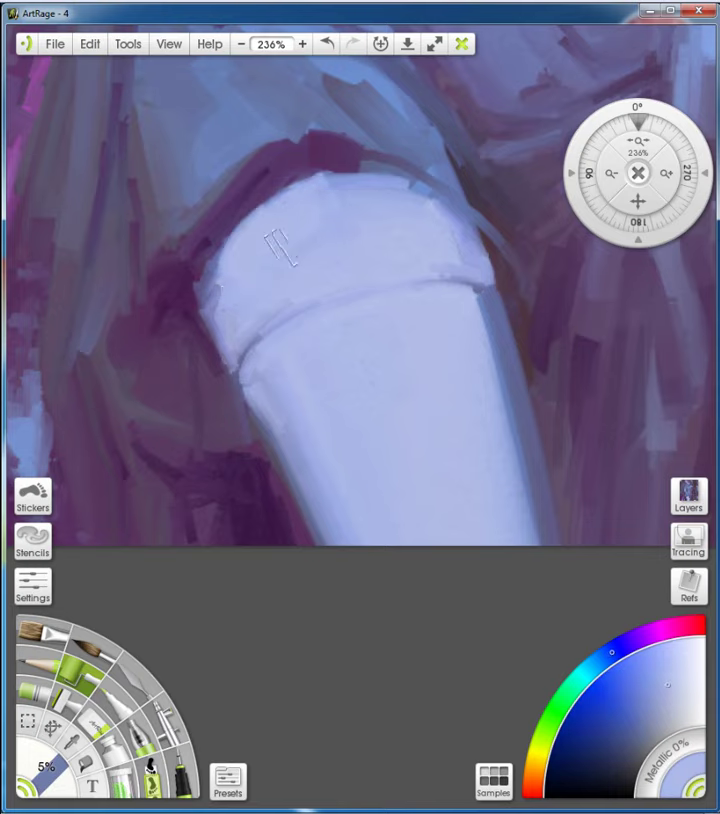
scroll(360, 186, "down", 5)
scroll(231, 291, "up", 4)
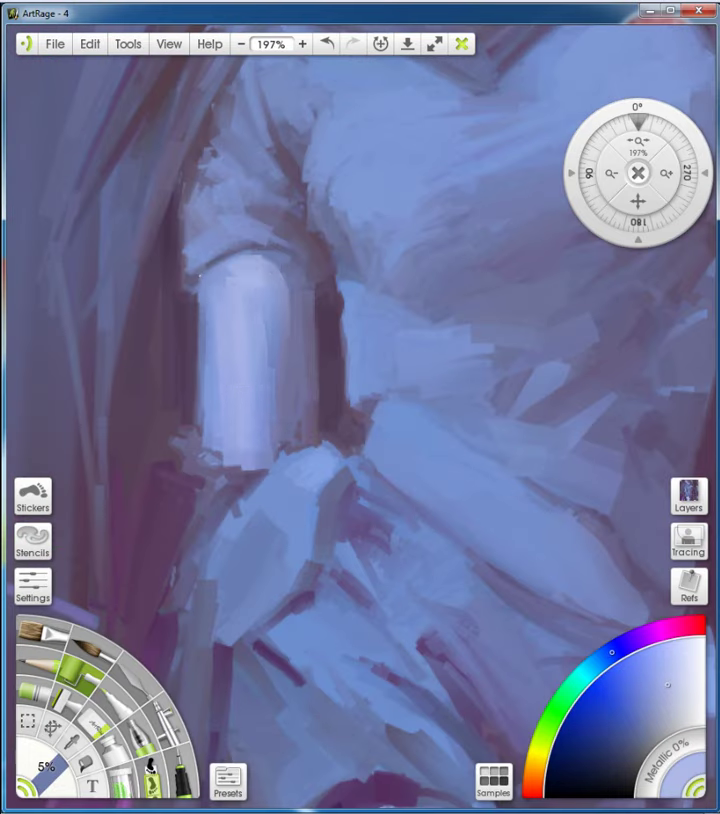
Repaint the hair around the jaw and behind the neck with sampled dark violet strokes at 4% size
scroll(231, 291, "down", 6)
scroll(373, 269, "up", 4)
scroll(313, 184, "down", 3)
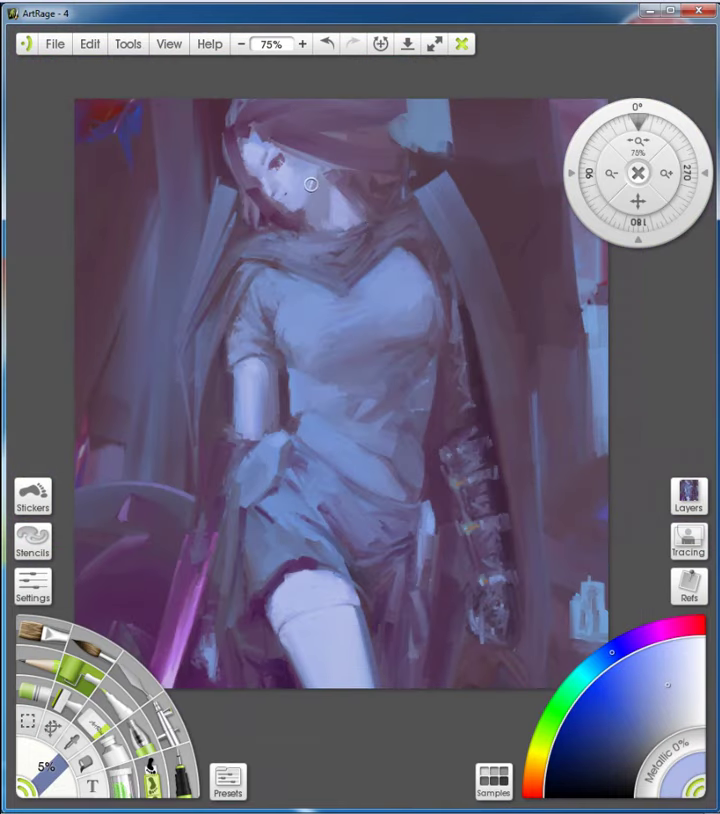
scroll(357, 313, "up", 1)
scroll(357, 313, "up", 2)
left_click(151, 249, "alt")
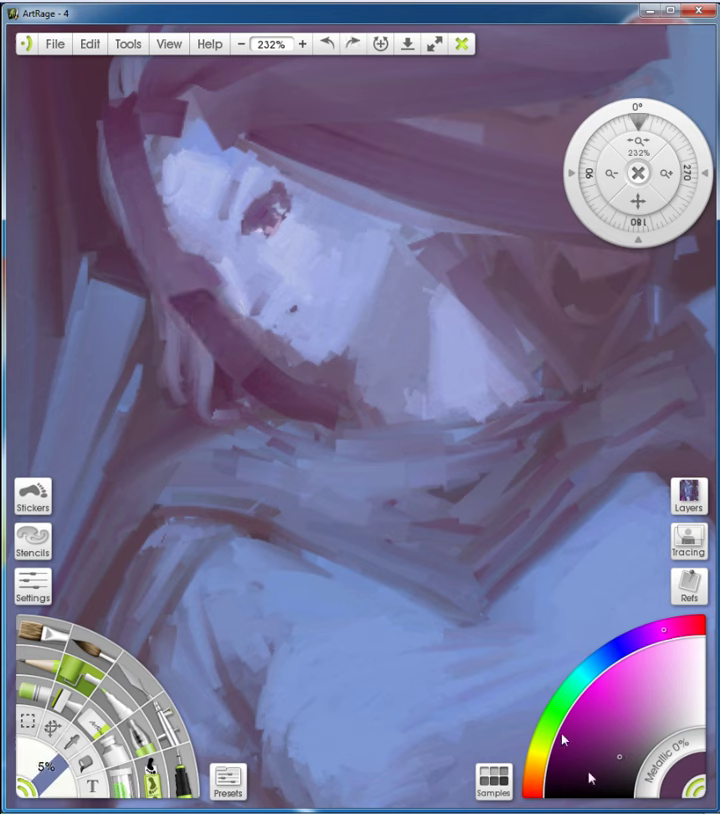
key("bracketleft")
key("bracketleft")
key("bracketleft")
left_click_drag(251, 384, 338, 375)
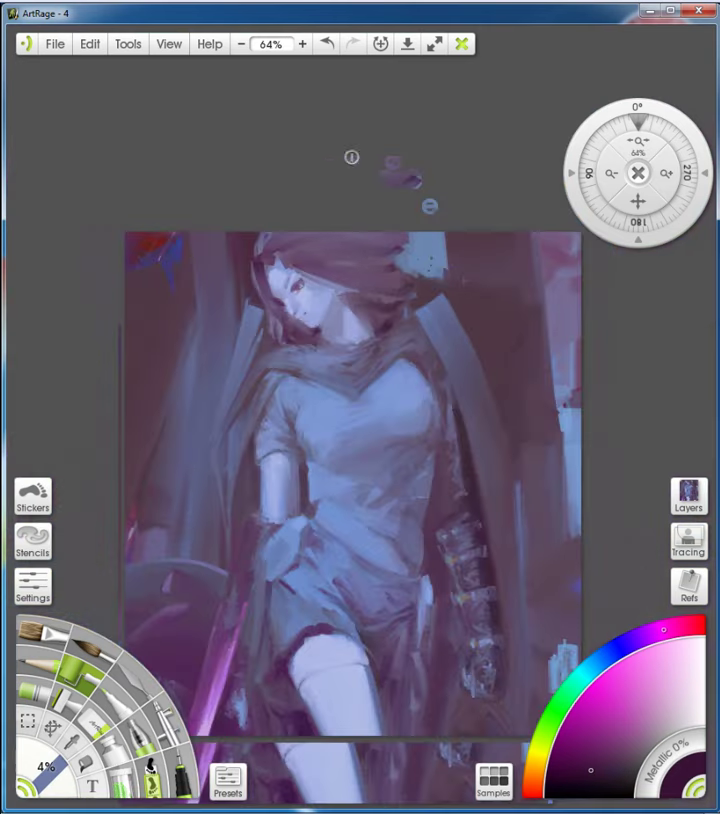
scroll(248, 221, "up", 2)
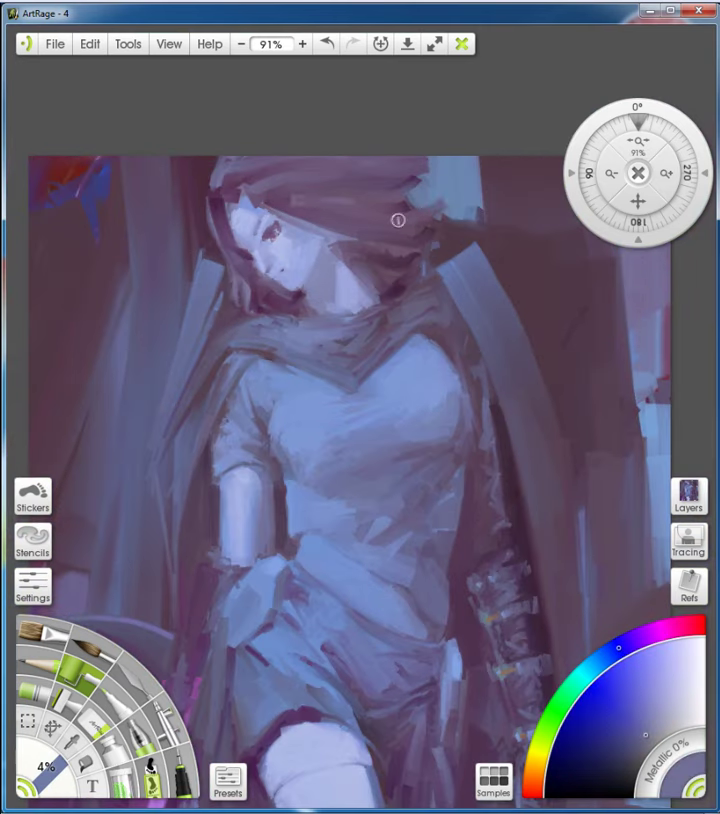
Block the eye in again with mid violet, a dark upper lid and a lighter pink-violet iris at 1% size
scroll(300, 210, "up", 5)
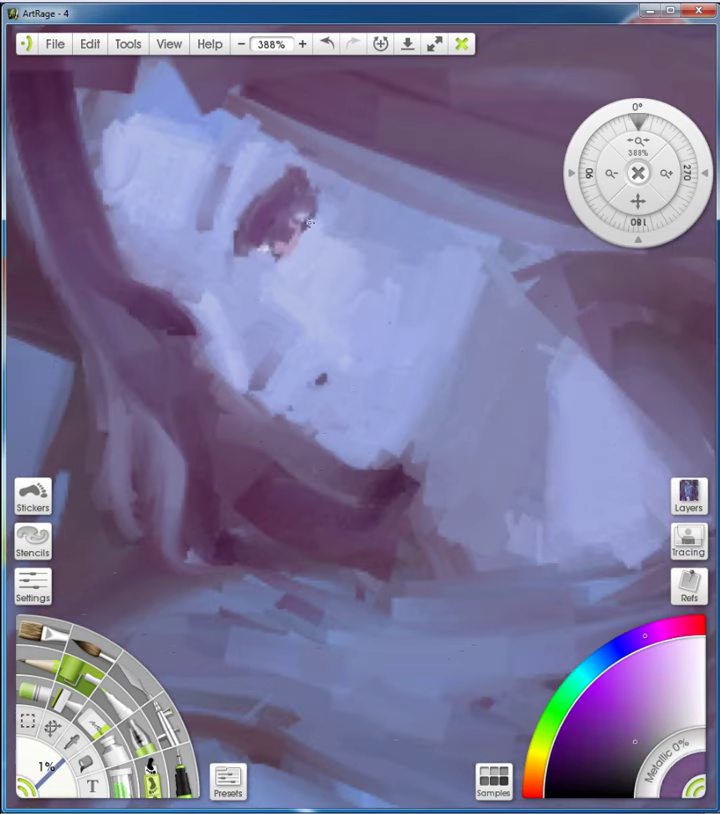
left_click(277, 249, "alt")
left_click(294, 181, "alt")
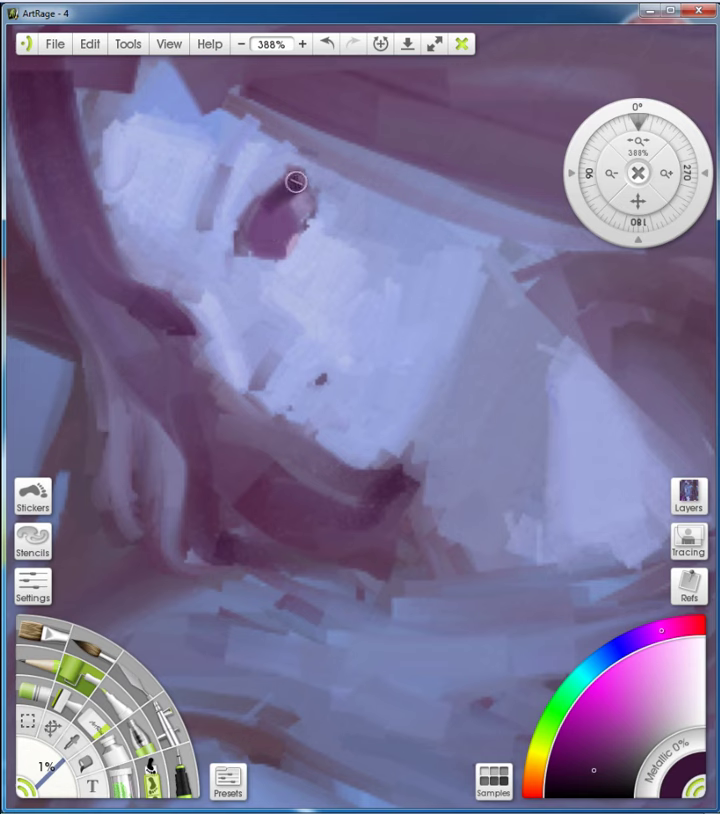
left_click(263, 223, "alt")
left_click_drag(640, 741, 676, 689)
left_click(265, 232)
scroll(347, 143, "down", 5)
scroll(295, 300, "up", 5)
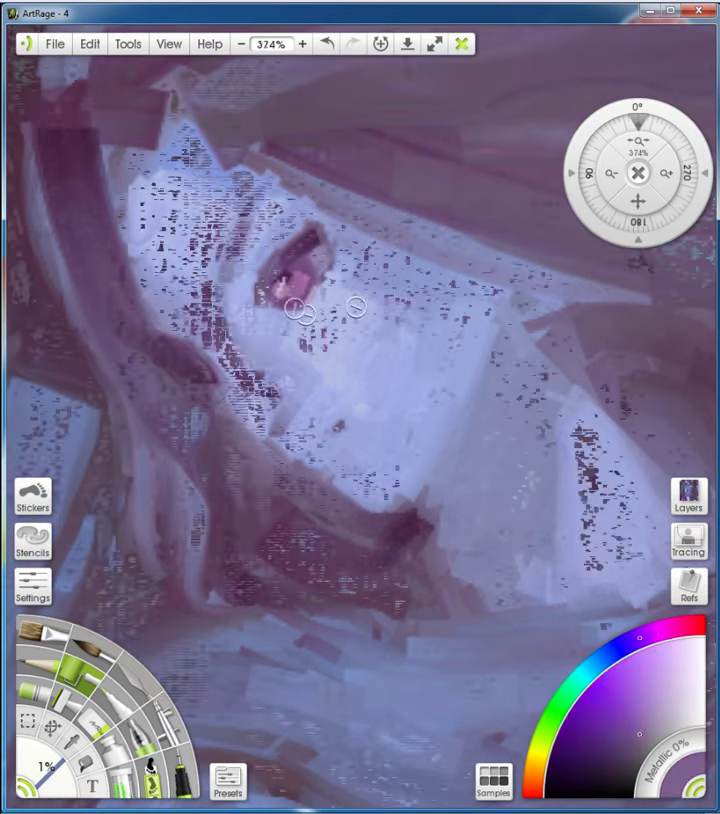
Paint the dark pupil and the light pink iris accents using colours sampled from the eye
left_click(291, 263, "alt")
left_click(282, 273, "alt")
mouse_move(282, 273)
left_mouse_down()
mouse_move(319, 362)
mouse_move(291, 291)
mouse_move(313, 317)
mouse_move(302, 272)
left_mouse_up()
scroll(356, 325, "down", 3)
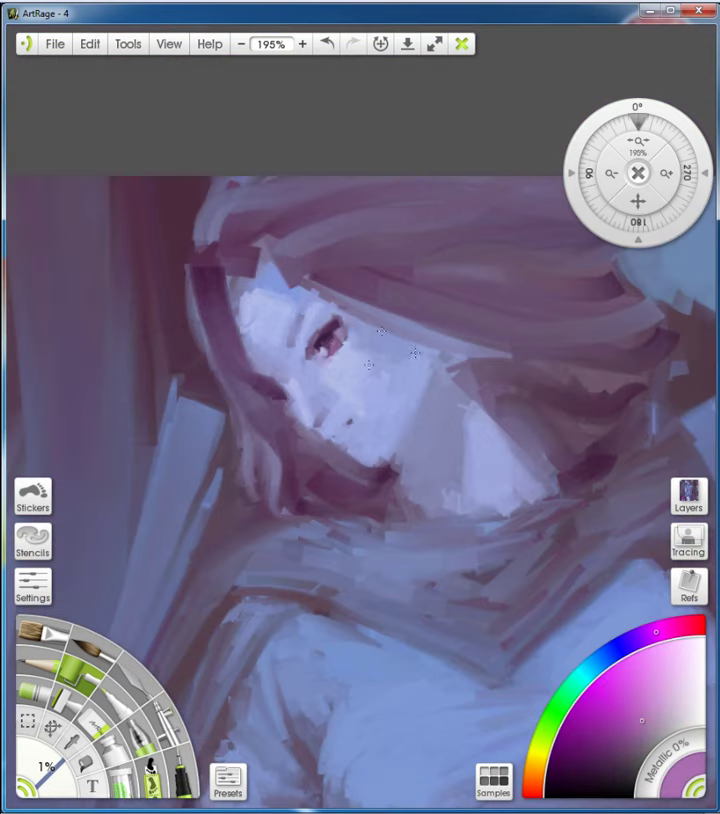
Cover the old brow mark with sampled pale blue and draw a thin curved dark violet brow at 1% size
left_click(356, 325, "alt")
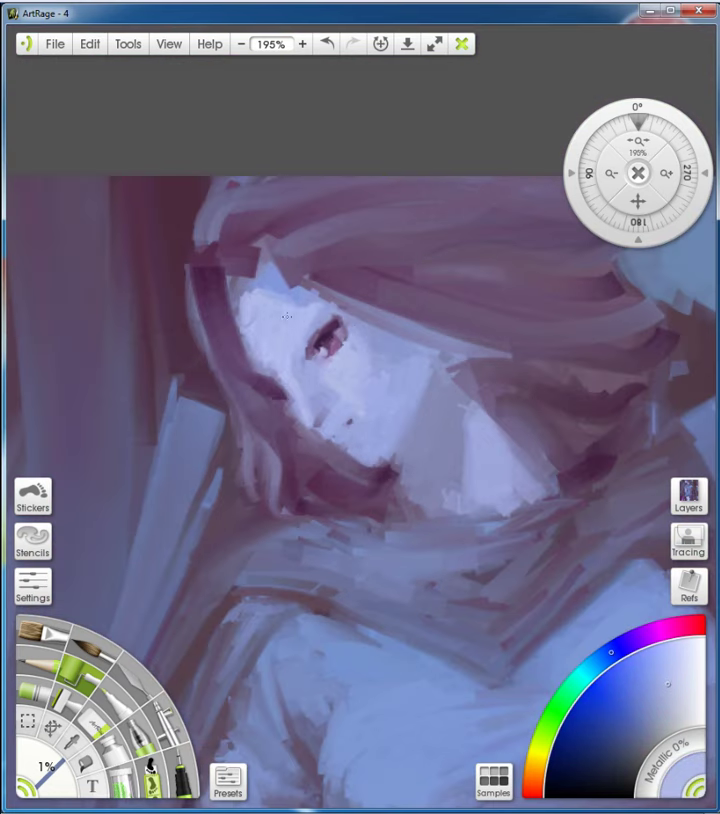
left_click(326, 313, "alt")
scroll(338, 299, "up", 4)
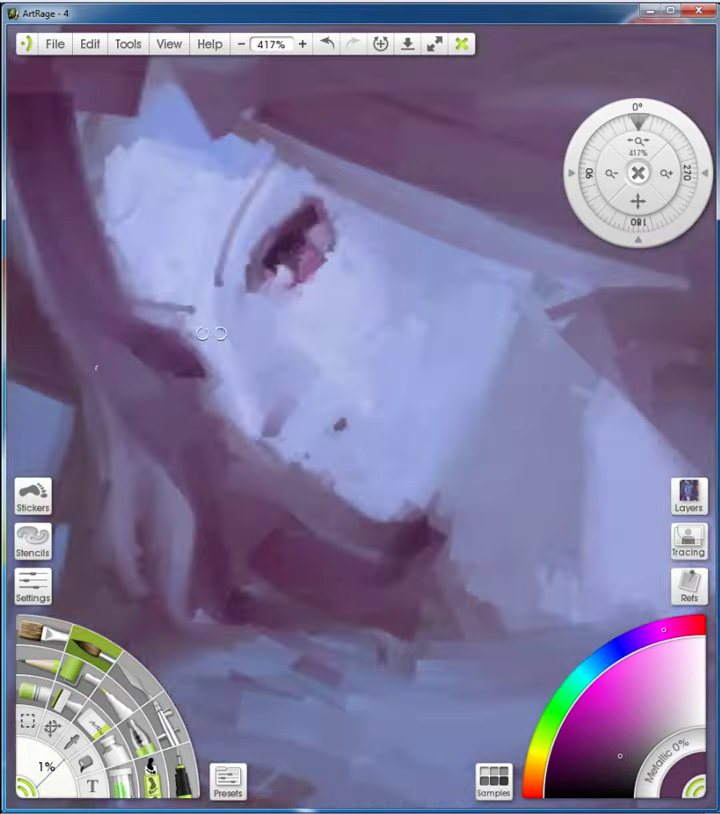
scroll(200, 333, "down", 5)
scroll(345, 309, "up", 8)
key("ctrl+z")
key("ctrl+y")
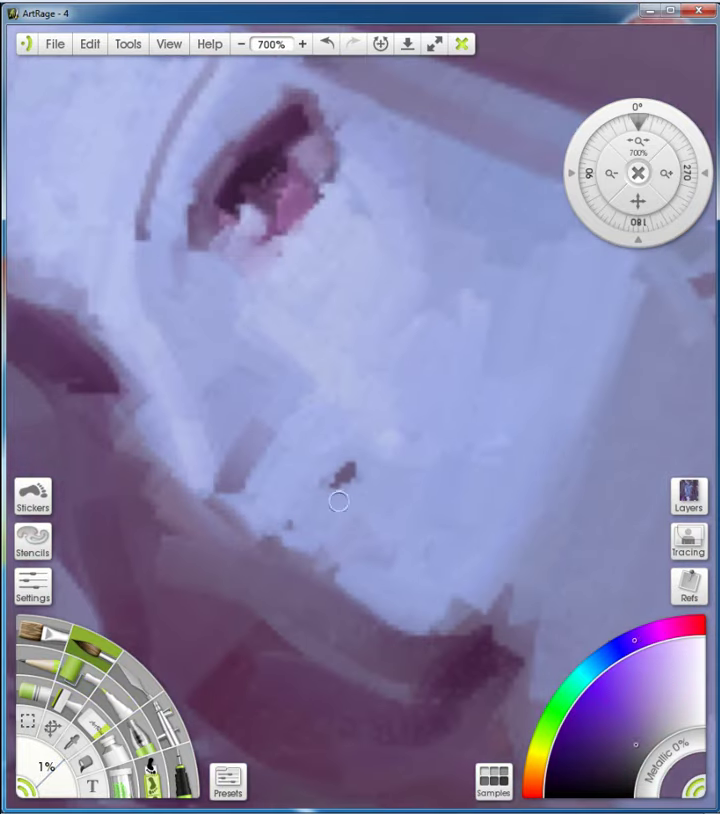
scroll(436, 483, "down", 5)
scroll(436, 483, "down", 4)
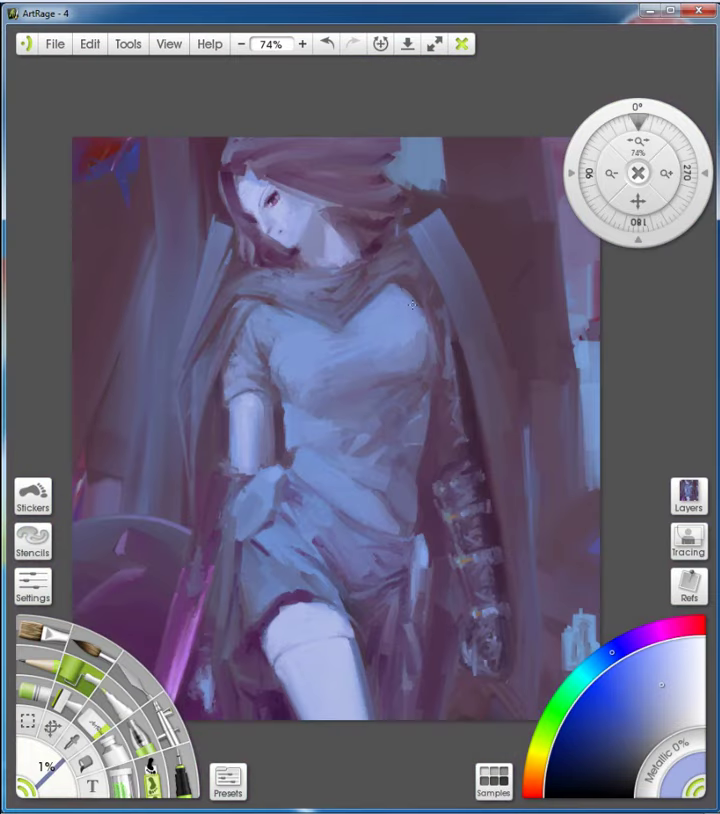
Try an orange-brown accent beside the jaw at 1% size, toggling it for comparison and undoing strokes
scroll(436, 483, "up", 3)
scroll(436, 483, "up", 4)
key("ctrl+z")
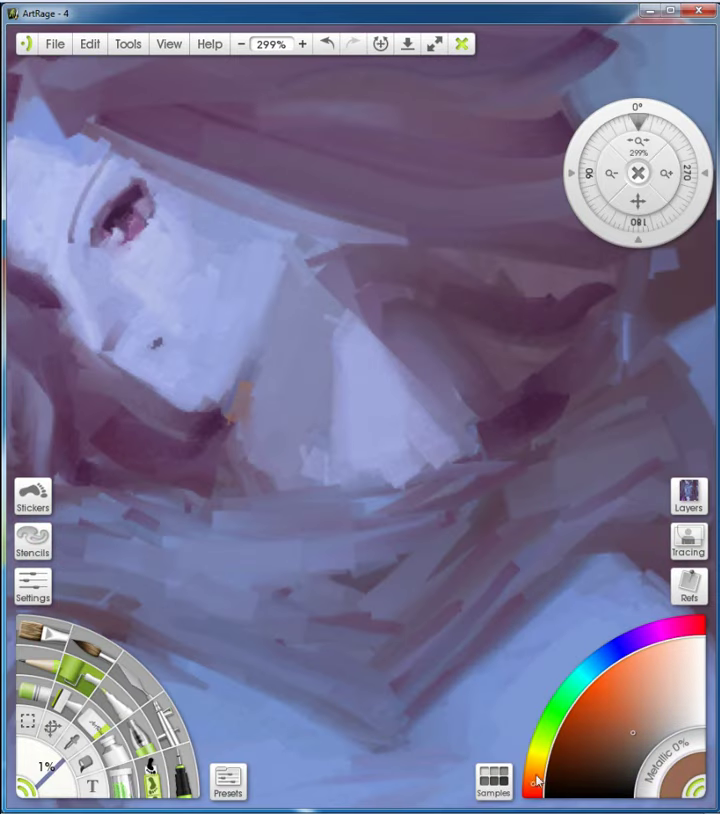
key("ctrl+z")
key("ctrl+y")
scroll(549, 424, "down", 5)
scroll(269, 420, "up", 3)
key("ctrl+z")
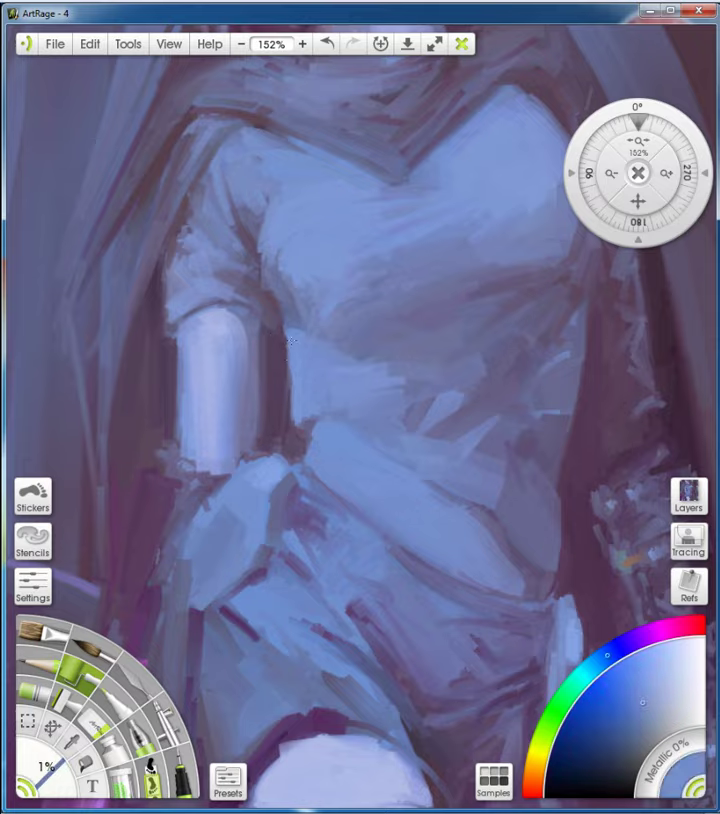
Save the painting and collapse the tool and colour pickers to free the canvas
scroll(224, 298, "up", 4)
scroll(327, 265, "down", 7)
key("ctrl+s")
key("Tab")
Undo the last stroke and paint the exposed skin at the waist as a diagonal pale lavender band
scroll(330, 400, "up", 2)
key("ctrl+z")
left_click_drag(329, 376, 425, 465)
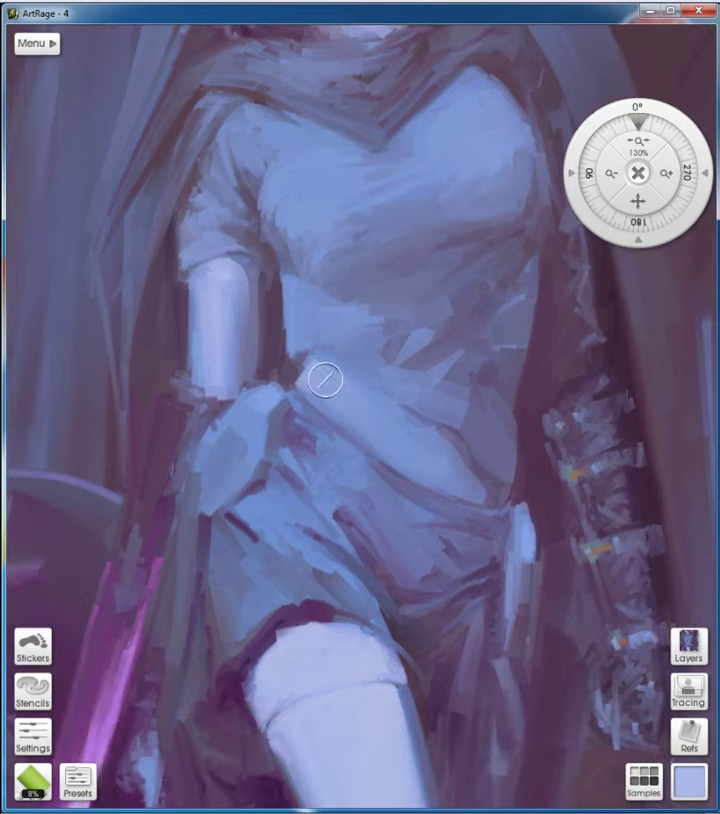
left_click_drag(375, 420, 432, 470)
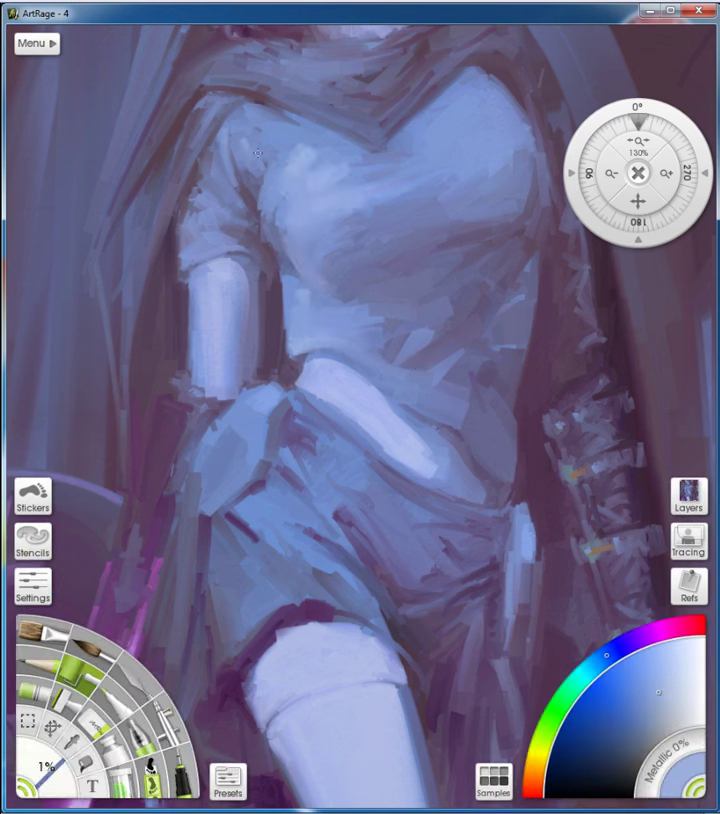
Lighten the upper chest of the shirt with pale blue strokes, varying the brush between 1% and 2% size
left_click_drag(469, 148, 436, 205)
key("bracketright")
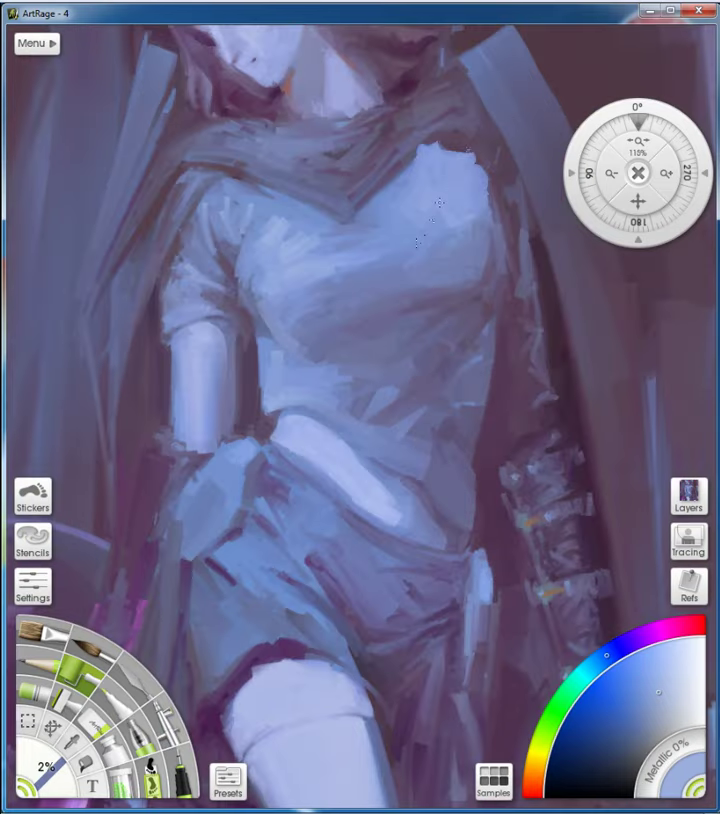
key("bracketleft")
scroll(316, 254, "down", 3)
Paint textured shading on the hand at the hip with colours sampled from the nearby clothing at 1% size
scroll(301, 343, "up", 6)
left_click(291, 360, "alt")
mouse_move(291, 360)
left_mouse_down()
mouse_move(249, 455)
mouse_move(335, 371)
mouse_move(278, 400)
left_mouse_up()
scroll(367, 354, "down", 1)
left_click(324, 340, "alt")
scroll(305, 400, "up", 1)
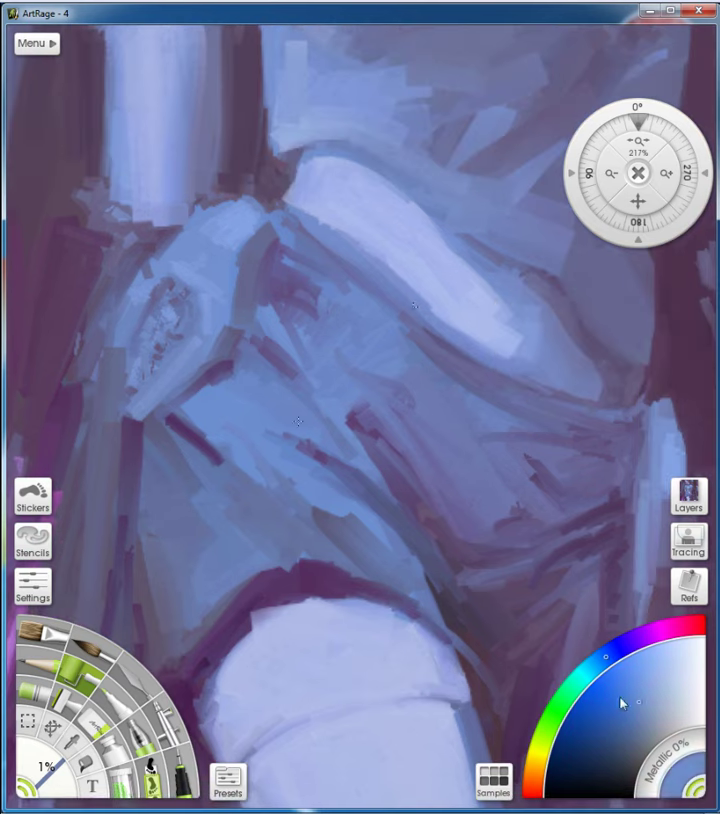
Add short light blue strokes to the shorts above the thigh and sample a muted blue from the fabric
left_click_drag(258, 424, 245, 433)
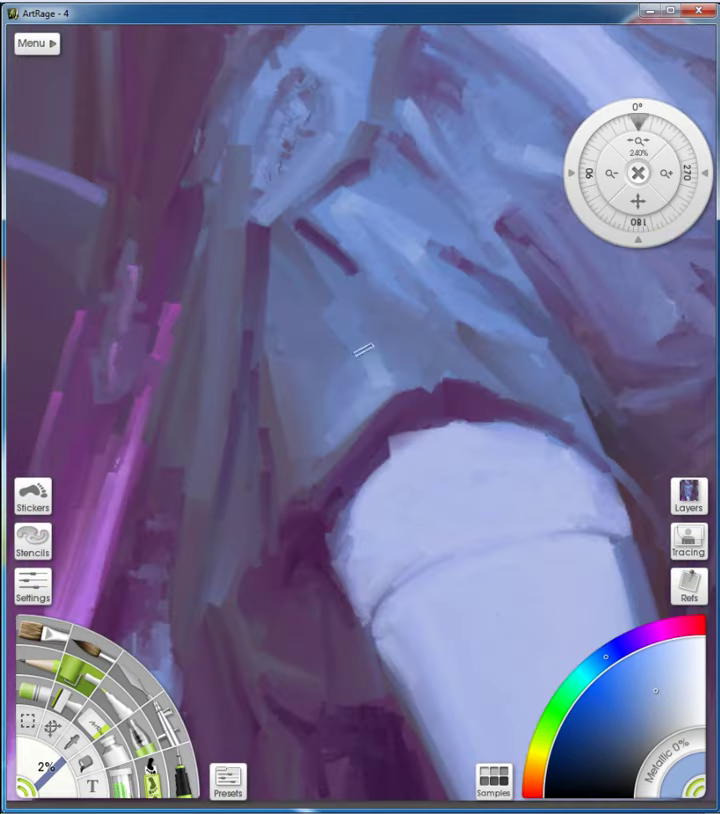
left_click(407, 391, "alt")
scroll(503, 429, "down", 6)
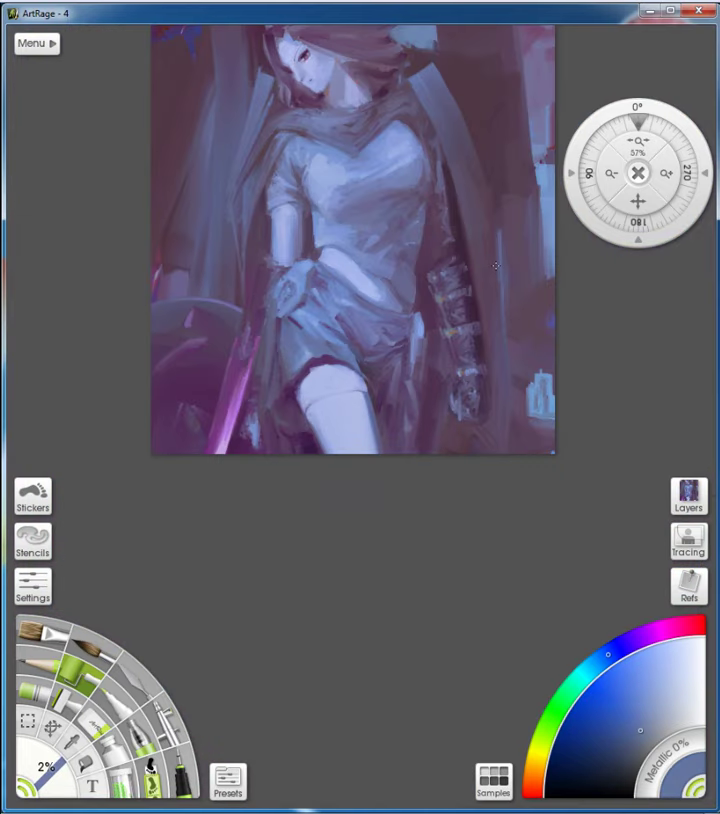
scroll(346, 457, "up", 2)
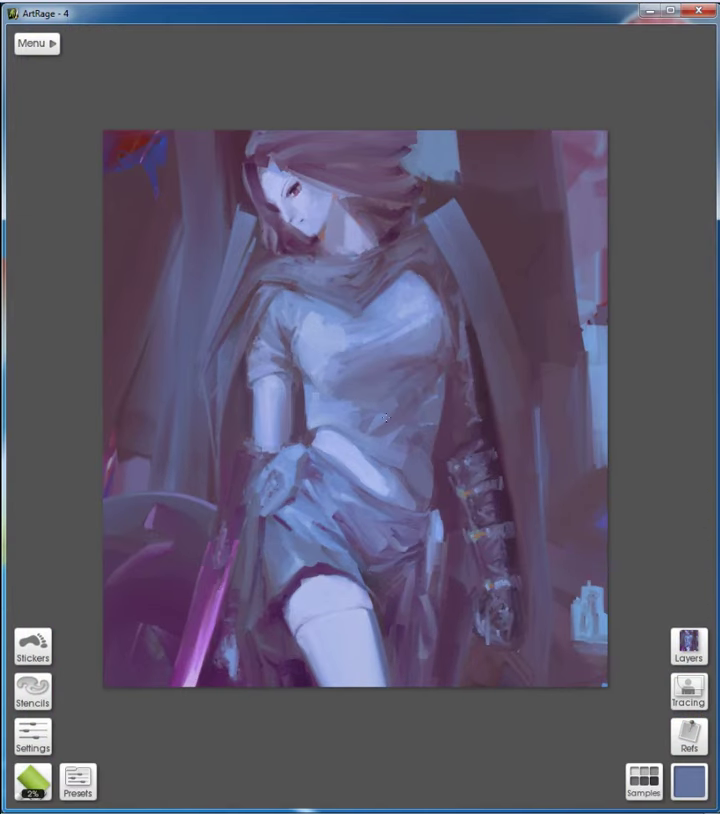